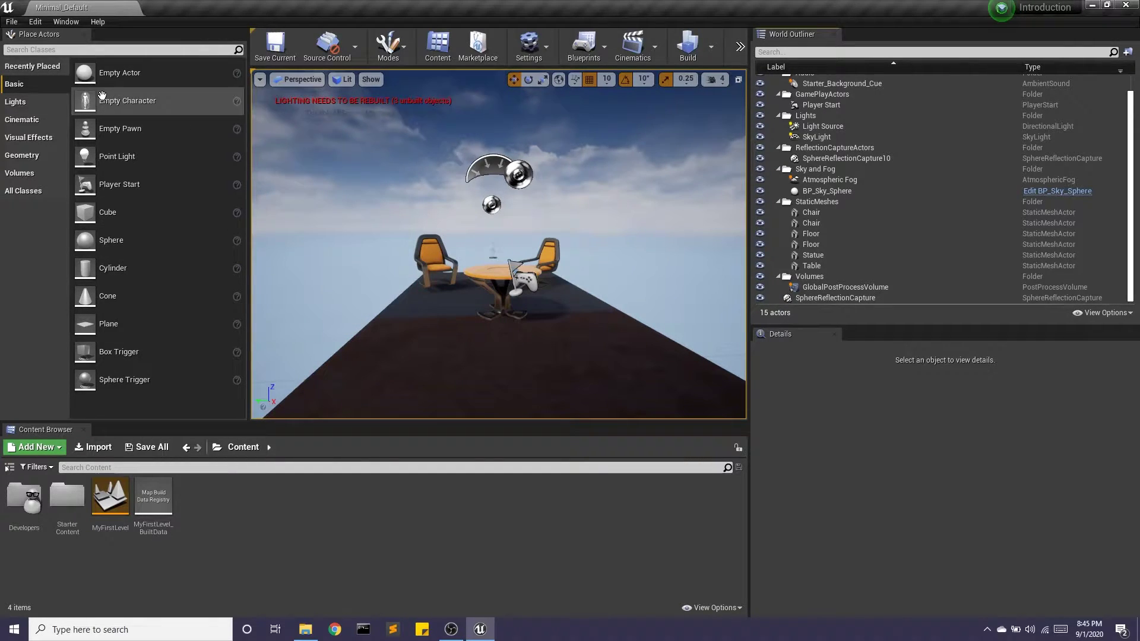
- Place a cube, a sphere and a cylinder on the floor, and raise the cylinder out of the floor
{"action": "left_click_drag", "start_coordinate": [107, 212], "coordinate": [412, 255]}
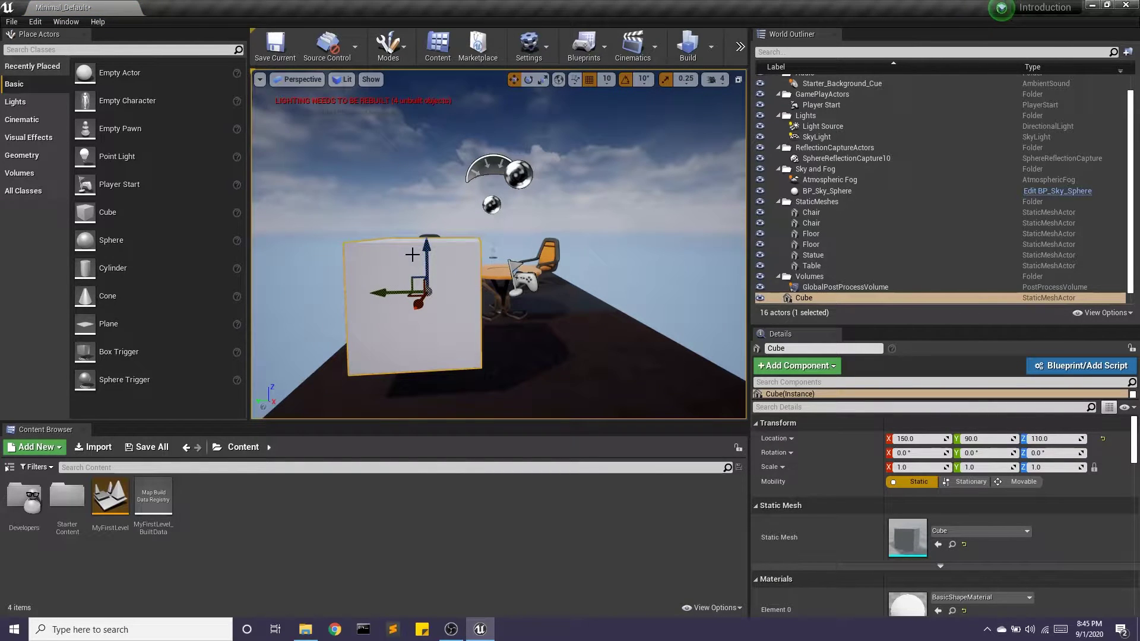
{"action": "left_click_drag", "start_coordinate": [111, 240], "coordinate": [580, 243]}
{"action": "left_click_drag", "start_coordinate": [112, 267], "coordinate": [553, 368]}
{"action": "scroll", "coordinate": [552, 367], "scroll_direction": "down", "scroll_amount": 5}
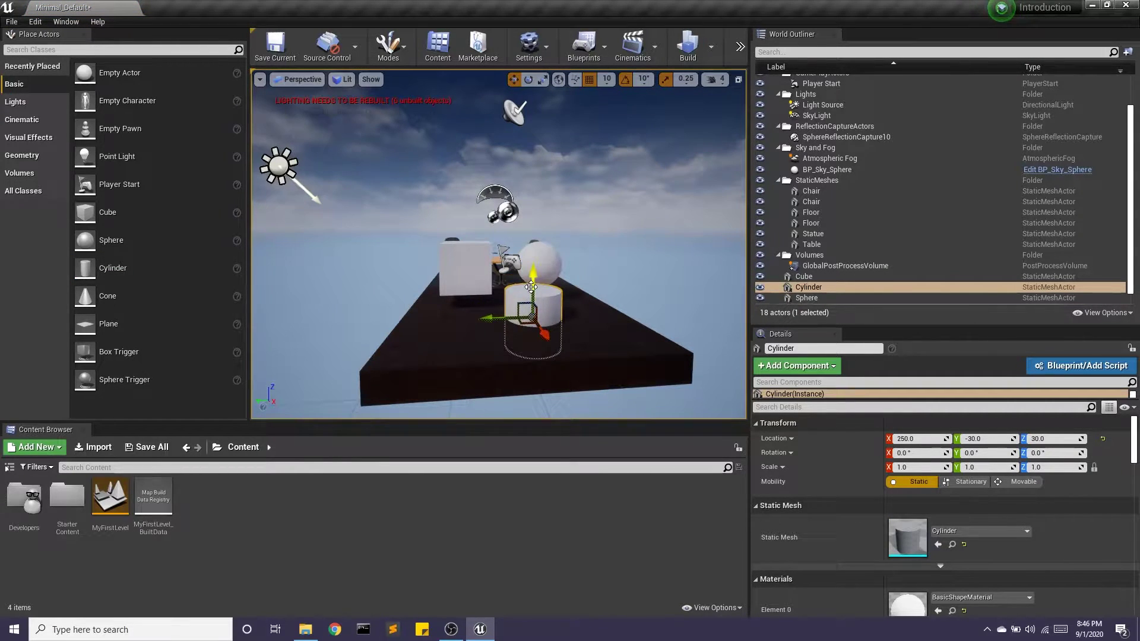
{"action": "left_click_drag", "start_coordinate": [531, 288], "coordinate": [533, 240]}
- Delete the placed cube, sphere and cylinder together
{"action": "right_click_drag", "start_coordinate": [467, 281], "coordinate": [362, 280]}
{"action": "key", "text": "d"}
{"action": "left_click", "coordinate": [486, 260], "text": "ctrl"}
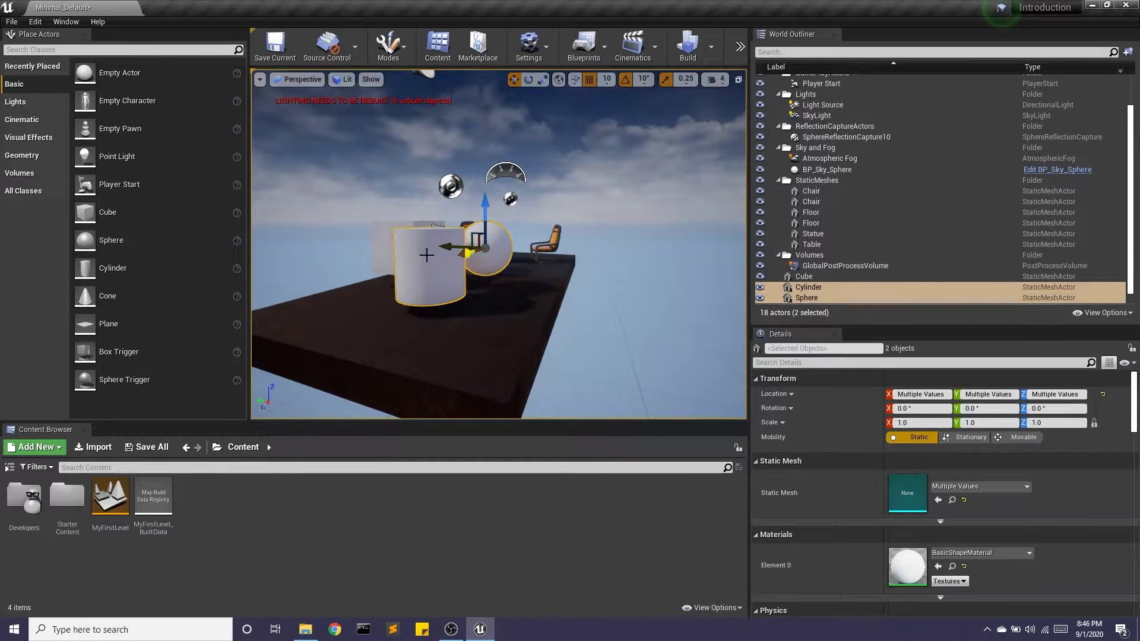
{"action": "left_click", "coordinate": [386, 244], "text": "ctrl"}
{"action": "key", "text": "Delete"}
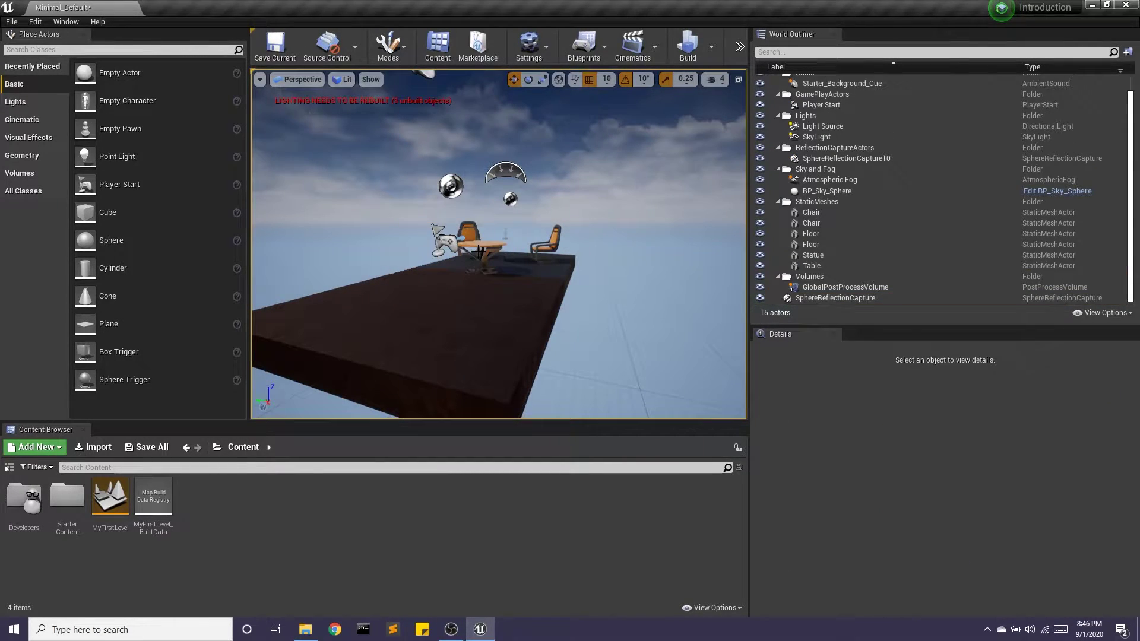
- Add an additive box geometry brush on the floor in front of the table at X 270, Y 0, Z 130
{"action": "mouse_move", "coordinate": [385, 309]}
{"action": "right_mouse_down"}
{"action": "mouse_move", "coordinate": [452, 309]}
{"action": "mouse_move", "coordinate": [385, 309]}
{"action": "right_mouse_up"}
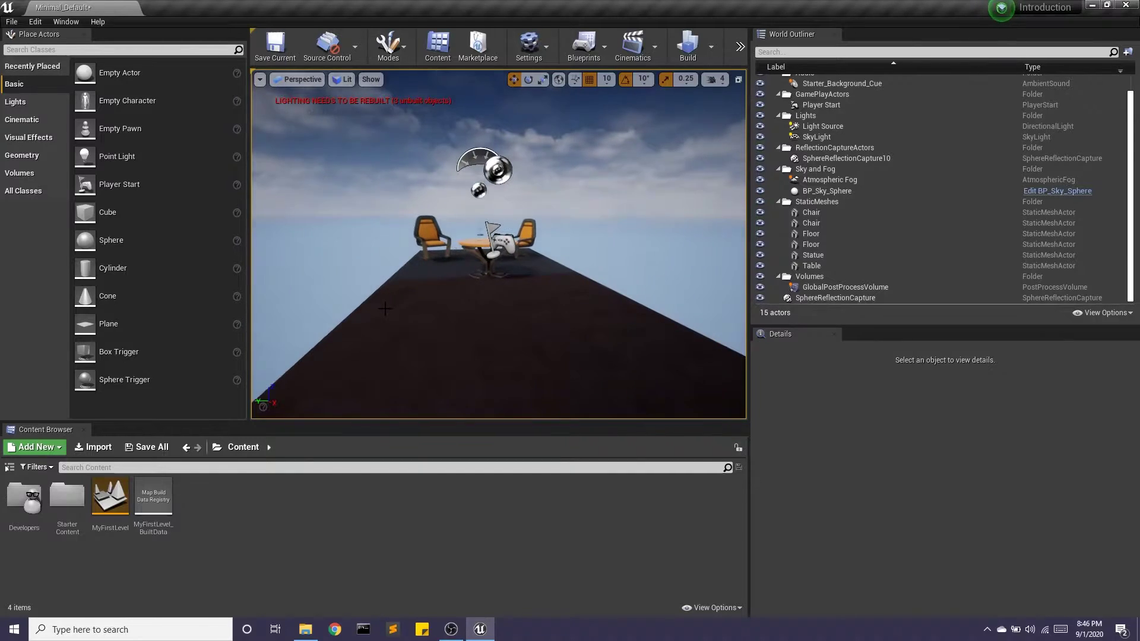
{"action": "left_click", "coordinate": [21, 155]}
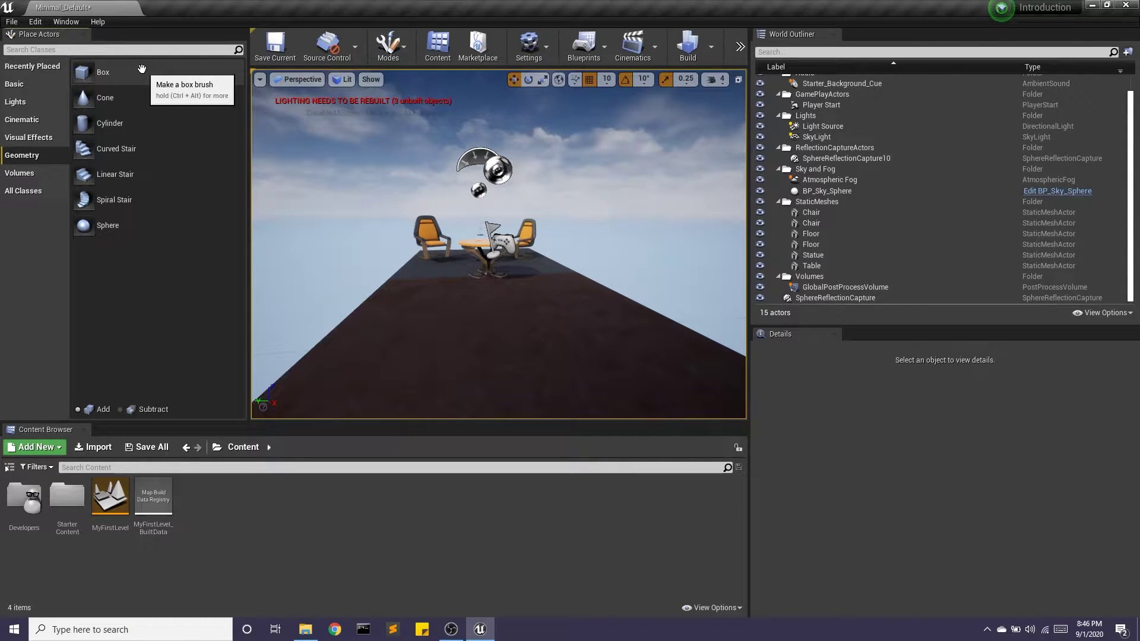
{"action": "mouse_move", "coordinate": [142, 69]}
{"action": "left_mouse_down"}
{"action": "mouse_move", "coordinate": [204, 97]}
{"action": "mouse_move", "coordinate": [435, 353]}
{"action": "mouse_move", "coordinate": [512, 339]}
{"action": "left_mouse_up"}
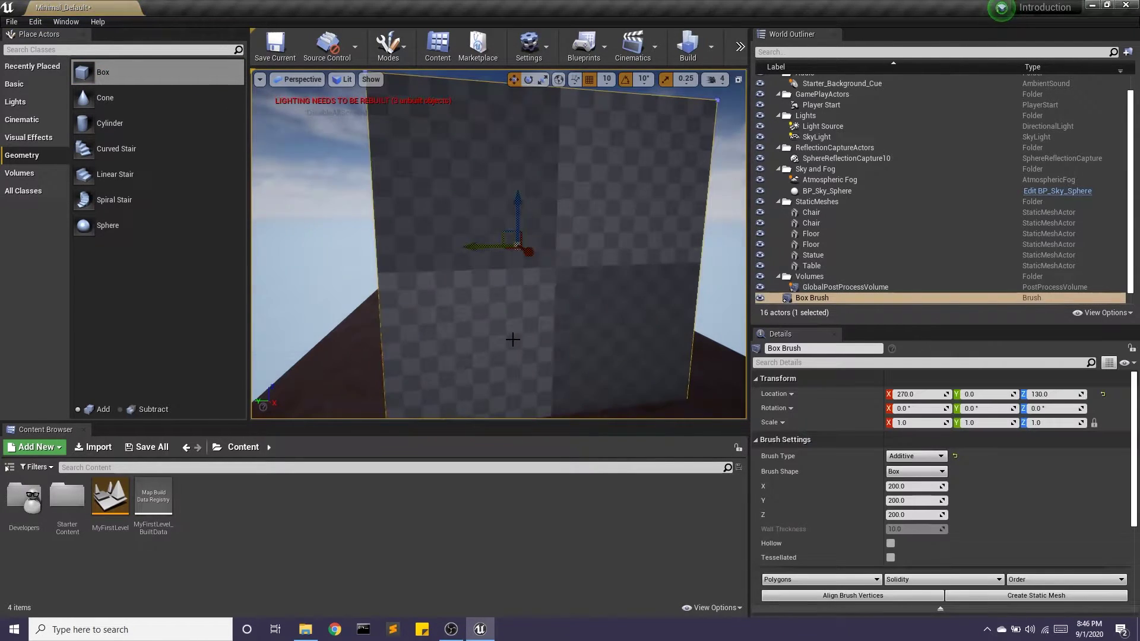
- Scale the box brush to 2.75 in Z and raise it to Z 300 so it stands on the floor
{"action": "key", "text": "s"}
{"action": "mouse_move", "coordinate": [513, 339]}
{"action": "right_mouse_down"}
{"action": "mouse_move", "coordinate": [516, 329]}
{"action": "mouse_move", "coordinate": [570, 333]}
{"action": "mouse_move", "coordinate": [486, 335]}
{"action": "right_mouse_up"}
{"action": "key", "text": "d"}
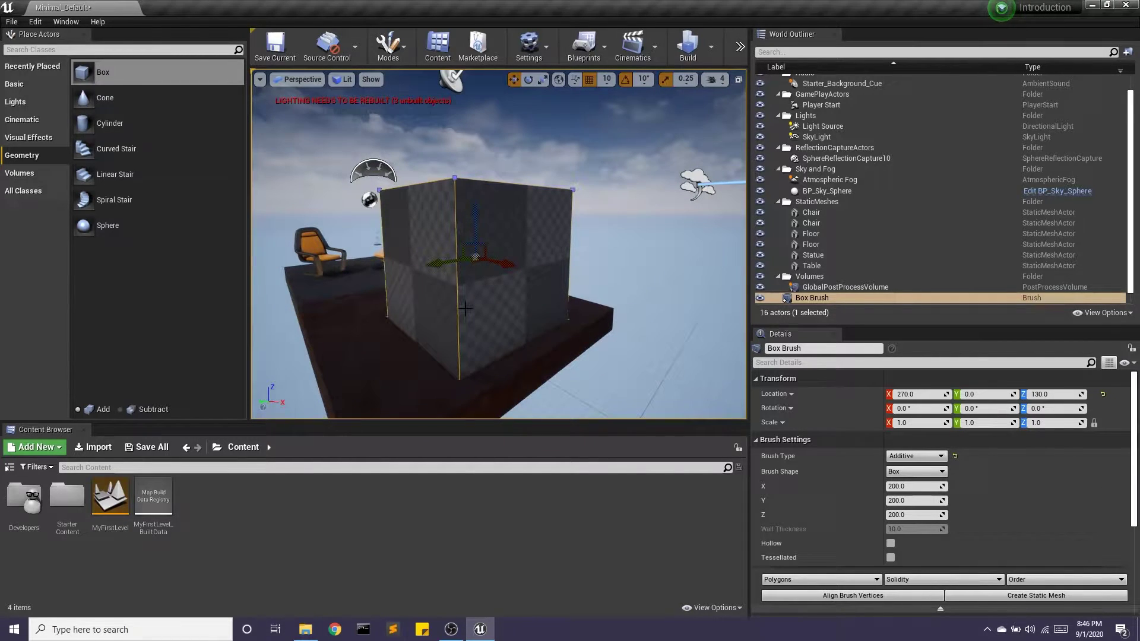
{"action": "key", "text": "r"}
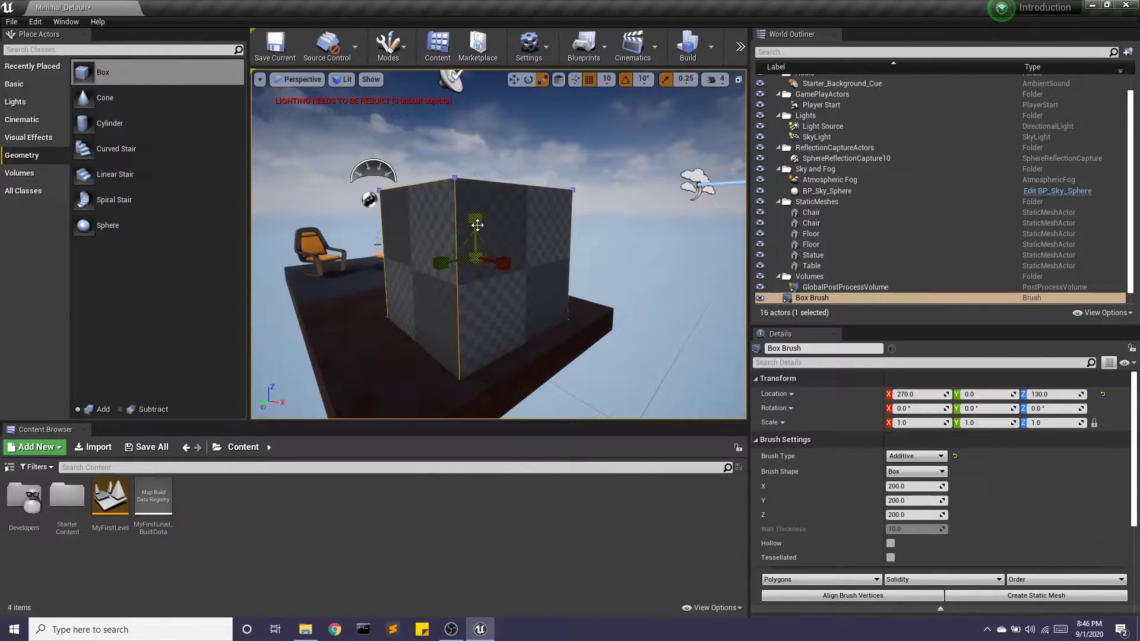
{"action": "left_click_drag", "start_coordinate": [477, 225], "coordinate": [477, 178]}
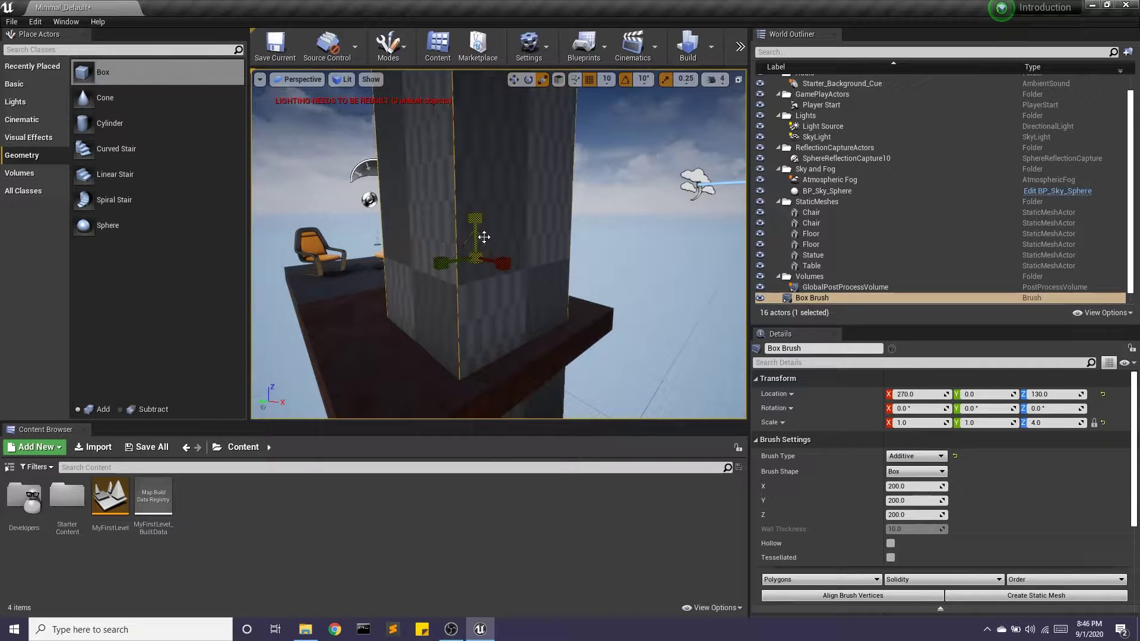
{"action": "key", "text": "f"}
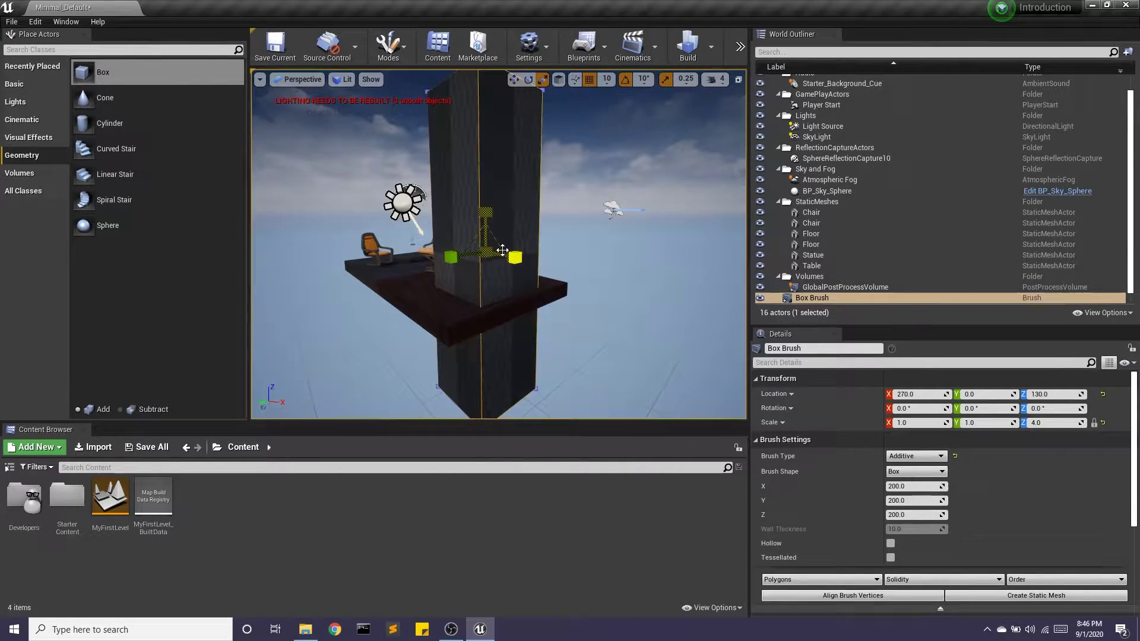
{"action": "mouse_move", "coordinate": [487, 214]}
{"action": "left_mouse_down"}
{"action": "mouse_move", "coordinate": [487, 228]}
{"action": "mouse_move", "coordinate": [498, 145]}
{"action": "left_mouse_up"}
{"action": "key", "text": "w"}
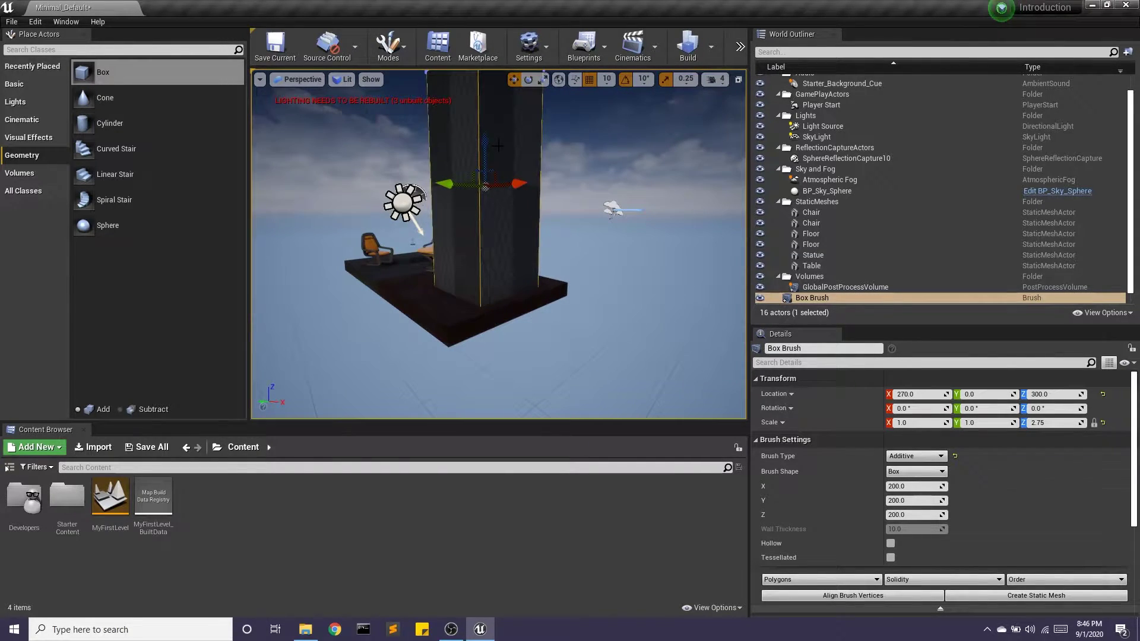
- Delete the table and both chairs from the level
{"action": "right_click_drag", "start_coordinate": [439, 263], "coordinate": [563, 263]}
{"action": "key", "text": "a"}
{"action": "right_click_drag", "start_coordinate": [304, 180], "coordinate": [273, 181]}
{"action": "right_click_drag", "start_coordinate": [333, 232], "coordinate": [314, 218]}
{"action": "left_click_drag", "start_coordinate": [311, 194], "coordinate": [295, 171]}
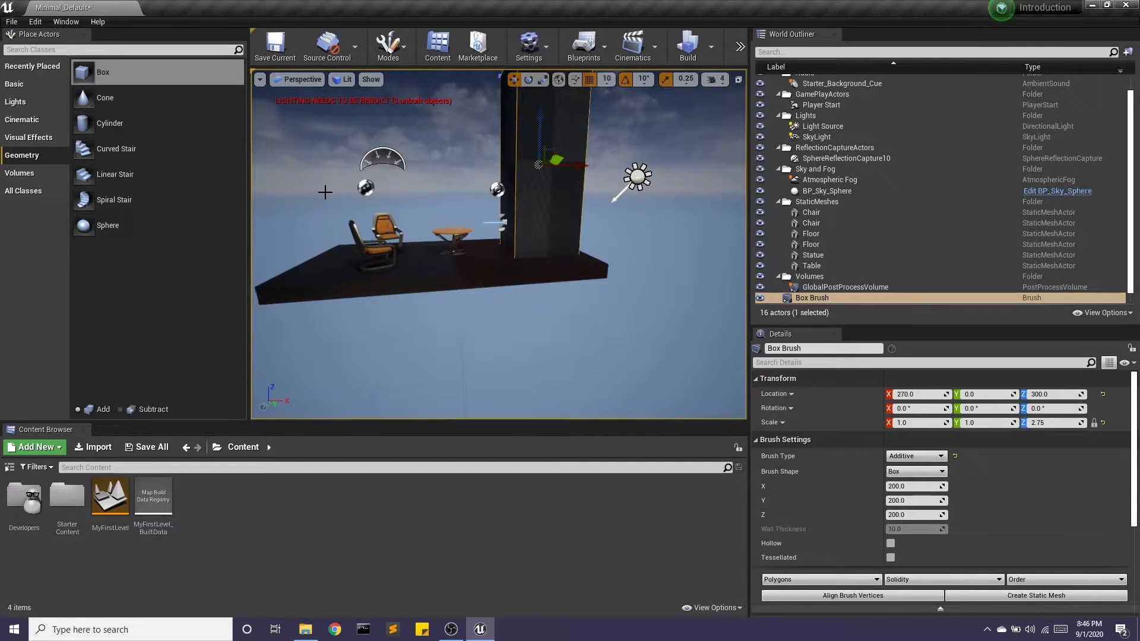
{"action": "right_click_drag", "start_coordinate": [325, 192], "coordinate": [413, 244]}
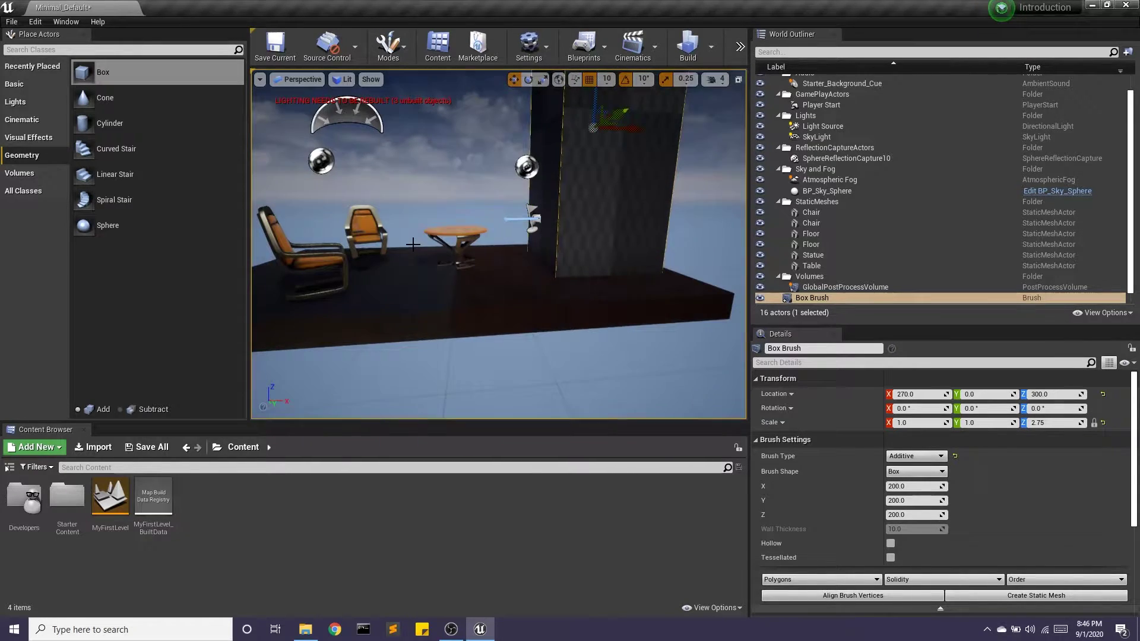
{"action": "left_click", "coordinate": [442, 232]}
{"action": "left_click", "coordinate": [365, 221], "text": "ctrl"}
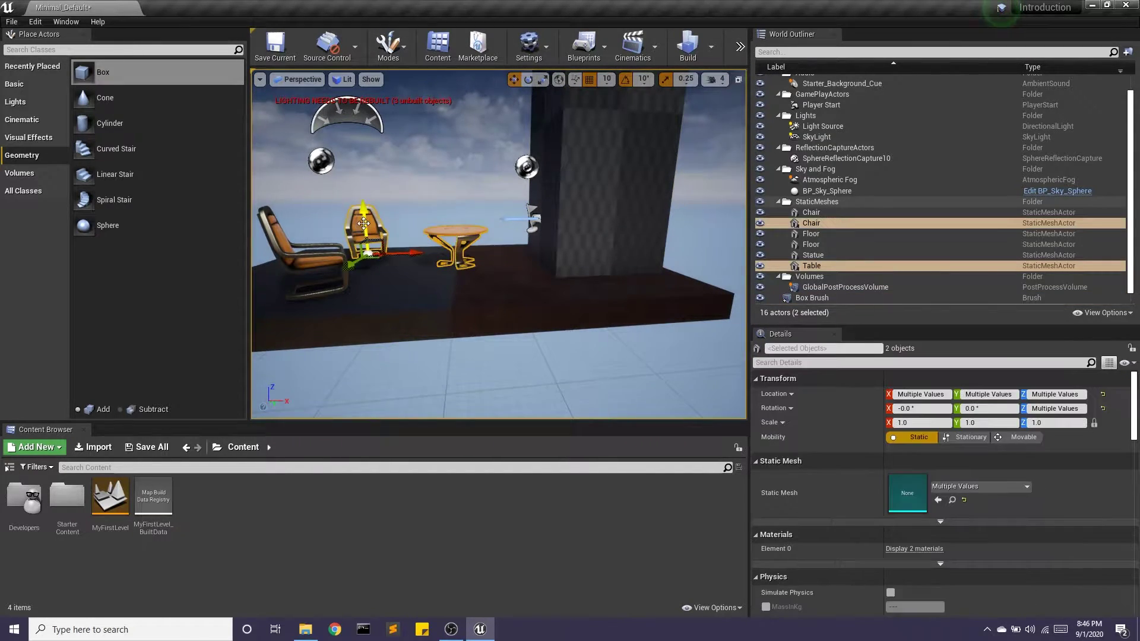
{"action": "left_click", "coordinate": [311, 264], "text": "ctrl"}
{"action": "key", "text": "Delete"}
- Stretch the box brush into a long wall with an X scale of 4.25, centred at X 0
{"action": "left_click", "coordinate": [619, 190]}
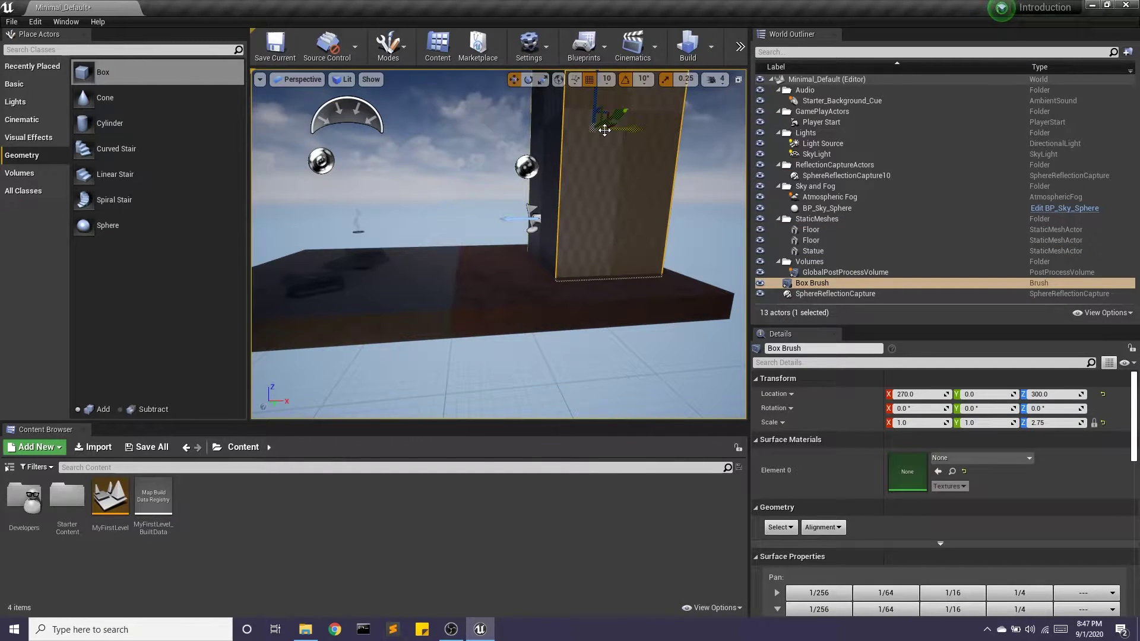
{"action": "key", "text": "r"}
{"action": "mouse_move", "coordinate": [628, 128]}
{"action": "left_mouse_down"}
{"action": "mouse_move", "coordinate": [682, 128]}
{"action": "mouse_move", "coordinate": [503, 135]}
{"action": "left_mouse_up"}
{"action": "key", "text": "w"}
{"action": "mouse_move", "coordinate": [521, 186]}
{"action": "right_mouse_down"}
{"action": "mouse_move", "coordinate": [461, 187]}
{"action": "mouse_move", "coordinate": [499, 206]}
{"action": "mouse_move", "coordinate": [428, 206]}
{"action": "right_mouse_up"}
{"action": "key", "text": "d"}
{"action": "right_click_drag", "start_coordinate": [499, 208], "coordinate": [546, 207]}
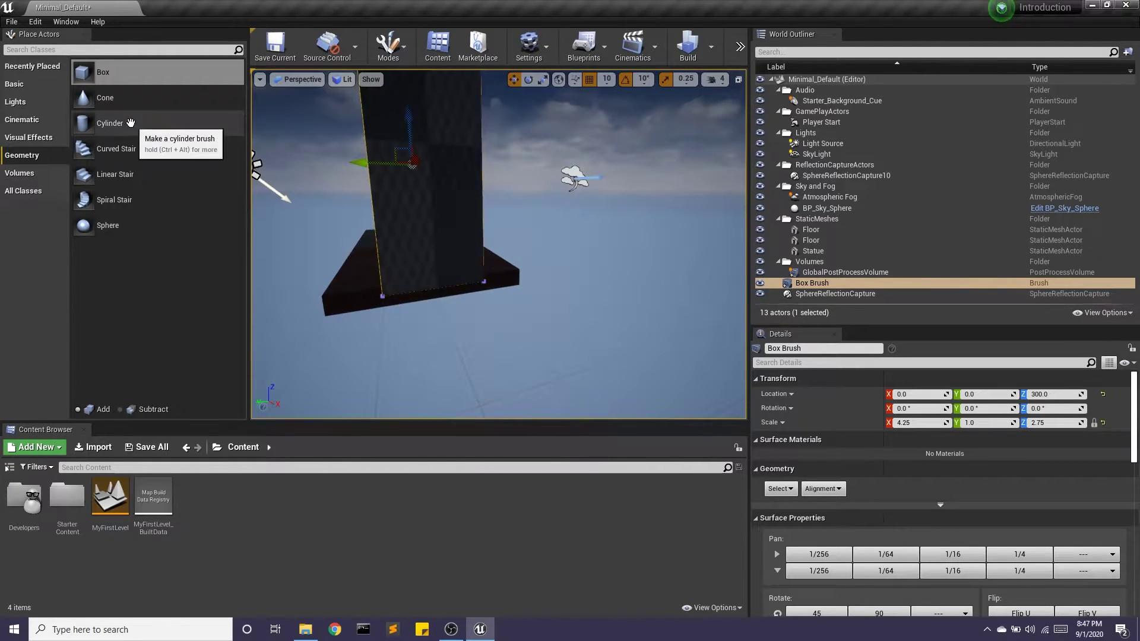
- Add a subtractive cylinder geometry brush beside the wall at X 140, Y 340, Z 130
{"action": "right_click_drag", "start_coordinate": [448, 245], "coordinate": [428, 246]}
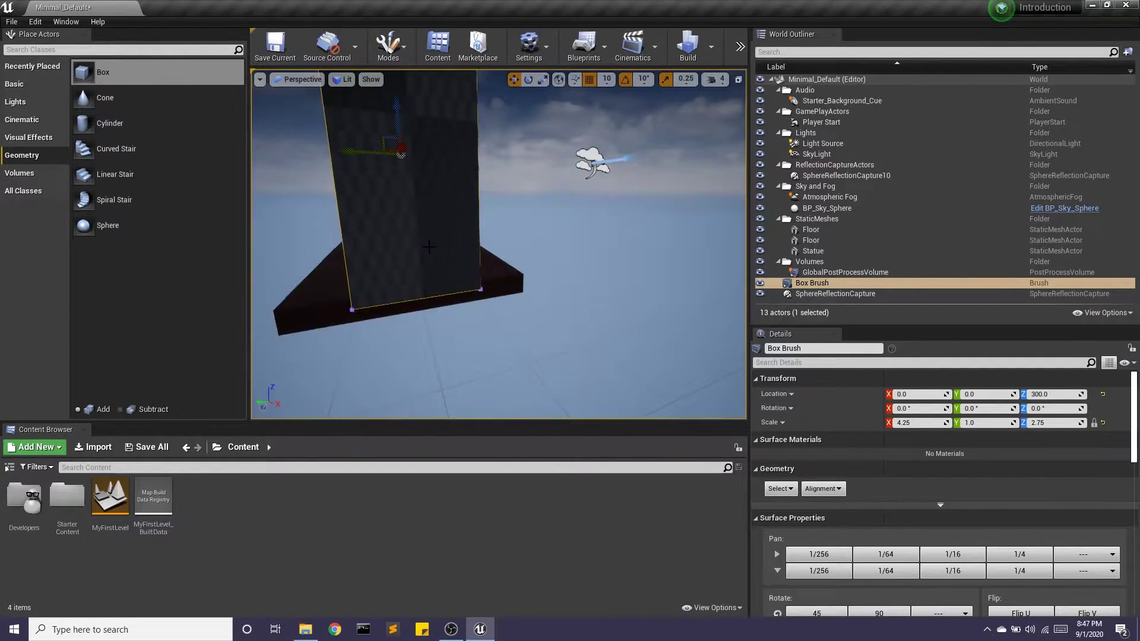
{"action": "right_click_drag", "start_coordinate": [413, 194], "coordinate": [392, 194]}
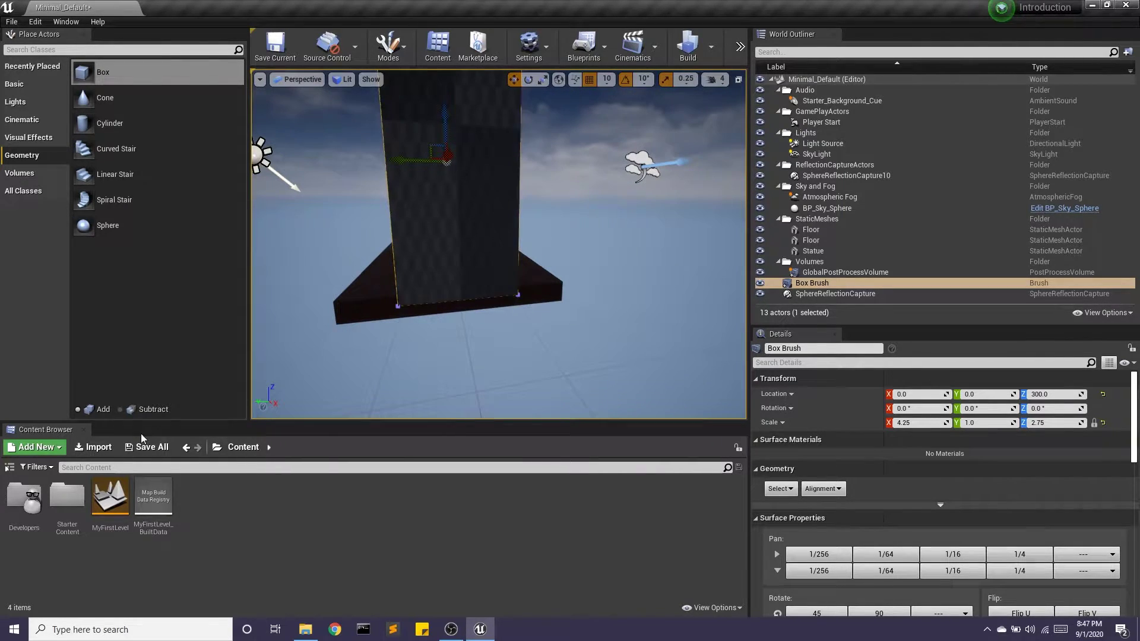
{"action": "left_click", "coordinate": [120, 409]}
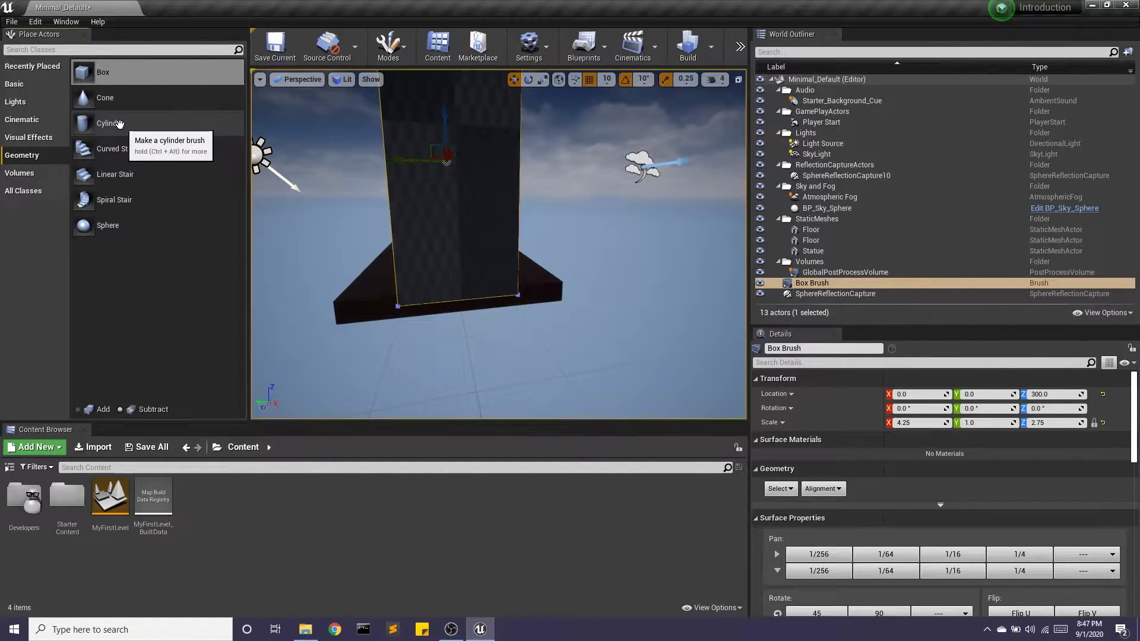
{"action": "mouse_move", "coordinate": [129, 123]}
{"action": "left_mouse_down"}
{"action": "mouse_move", "coordinate": [326, 261]}
{"action": "mouse_move", "coordinate": [299, 260]}
{"action": "left_mouse_up"}
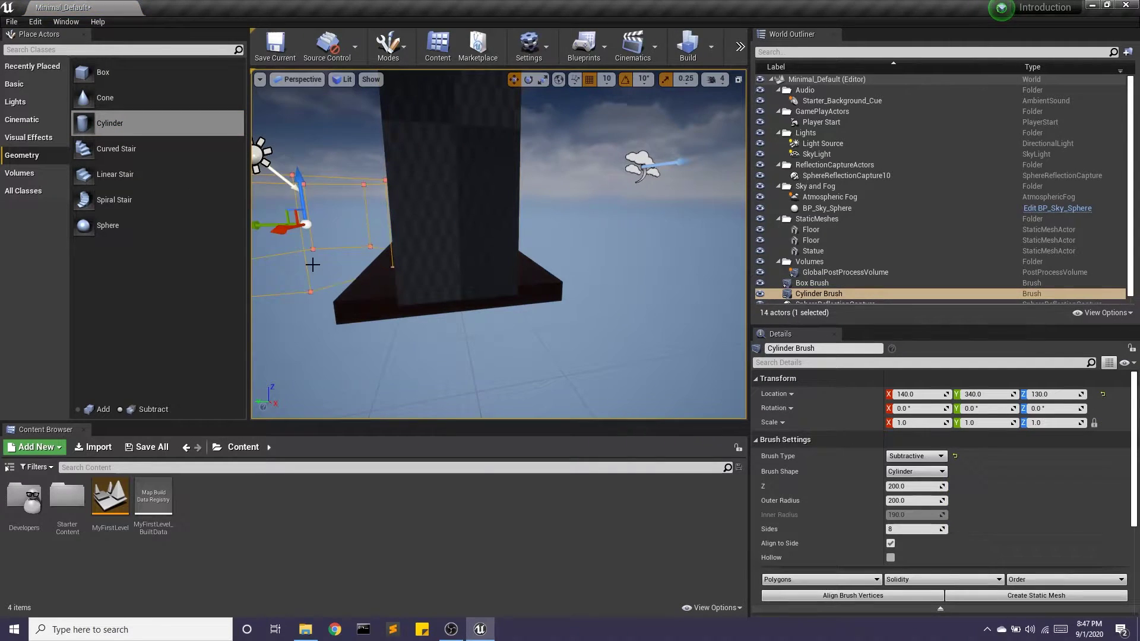
- Slide the subtractive cylinder into the wall to Y 110 and inspect the cavity it cuts
{"action": "scroll", "coordinate": [298, 260], "scroll_direction": "down", "scroll_amount": 2}
{"action": "mouse_move", "coordinate": [364, 291]}
{"action": "right_mouse_down"}
{"action": "mouse_move", "coordinate": [395, 290]}
{"action": "mouse_move", "coordinate": [364, 290]}
{"action": "right_mouse_up"}
{"action": "left_click_drag", "start_coordinate": [429, 268], "coordinate": [516, 263]}
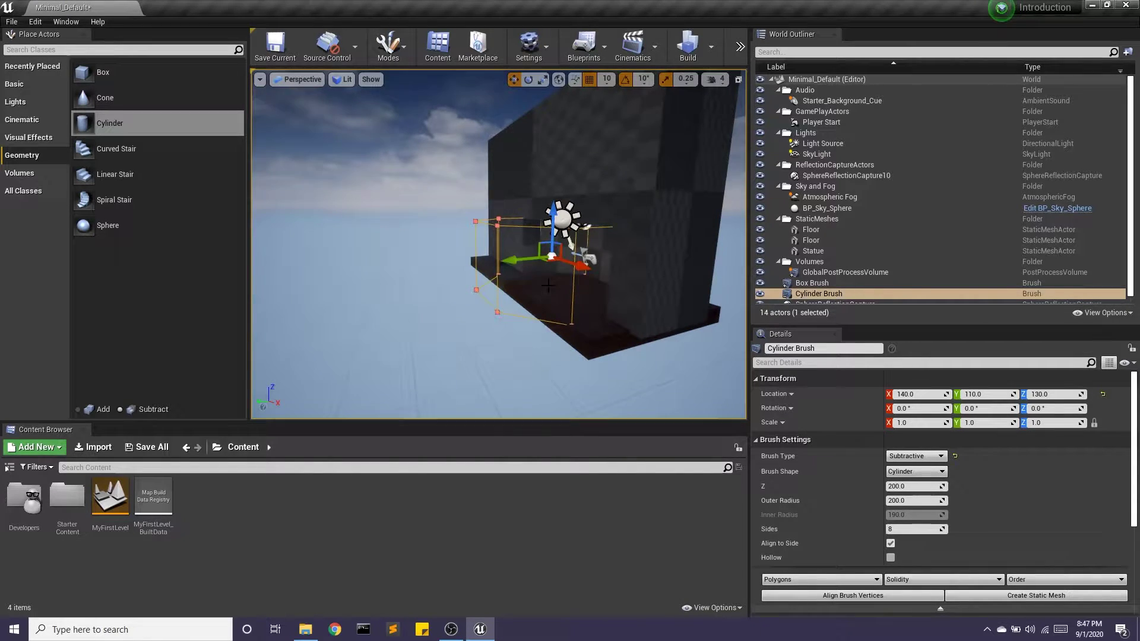
{"action": "key", "text": "f"}
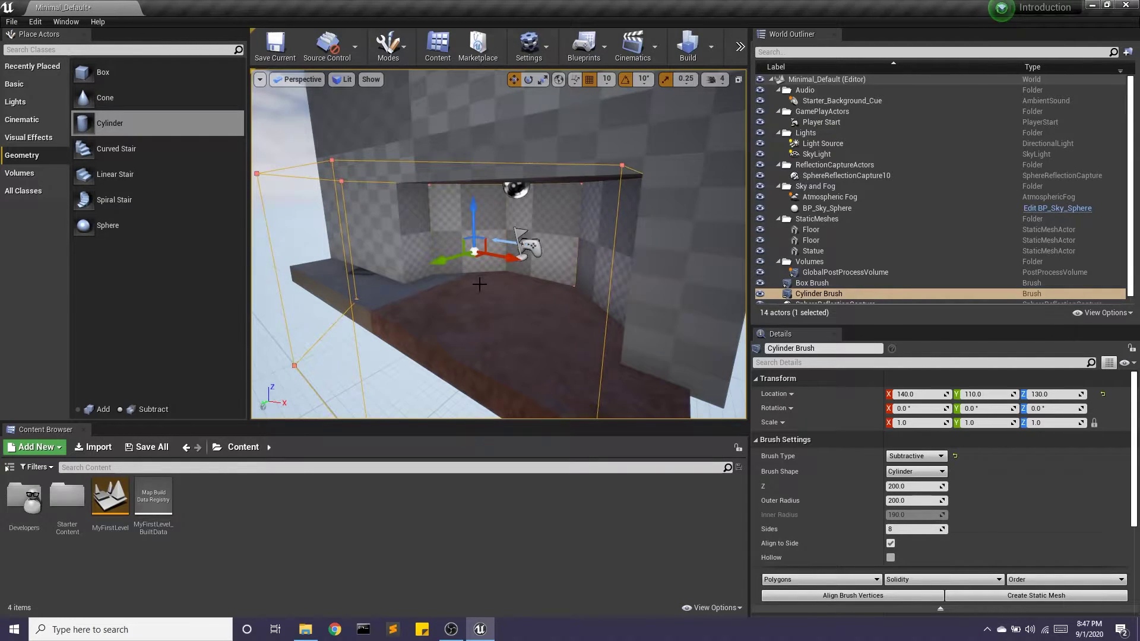
{"action": "scroll", "coordinate": [479, 283], "scroll_direction": "down", "scroll_amount": 5}
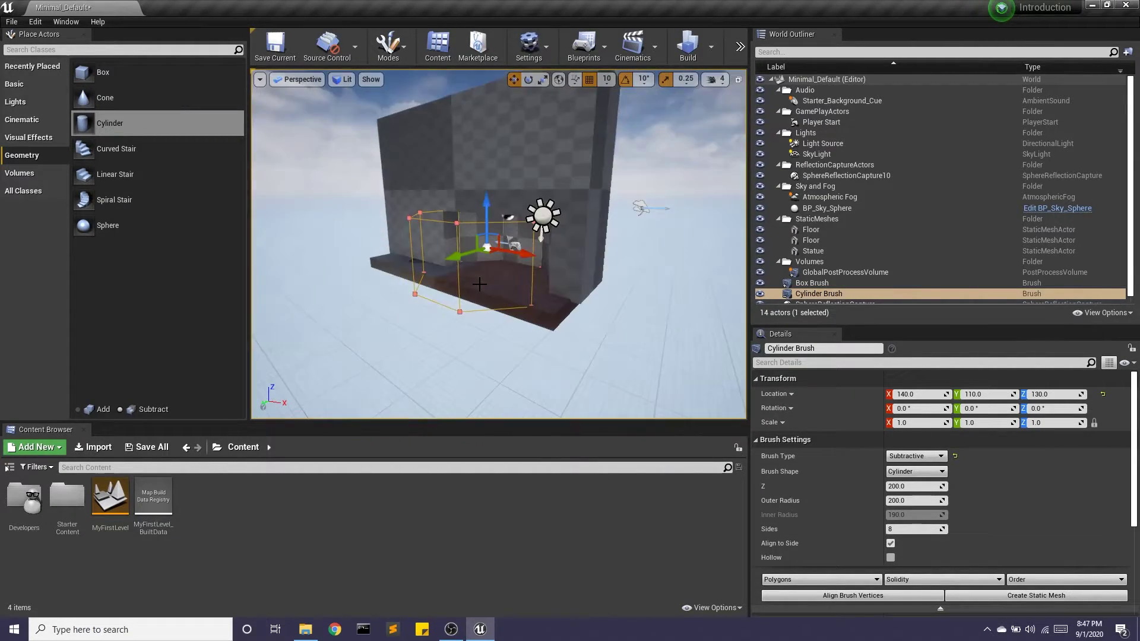
- Pull the subtractive cylinder out of the wall to Y 380 and rotate it to -90° about Y
{"action": "mouse_move", "coordinate": [425, 266]}
{"action": "left_mouse_down"}
{"action": "mouse_move", "coordinate": [328, 294]}
{"action": "mouse_move", "coordinate": [347, 289]}
{"action": "left_mouse_up"}
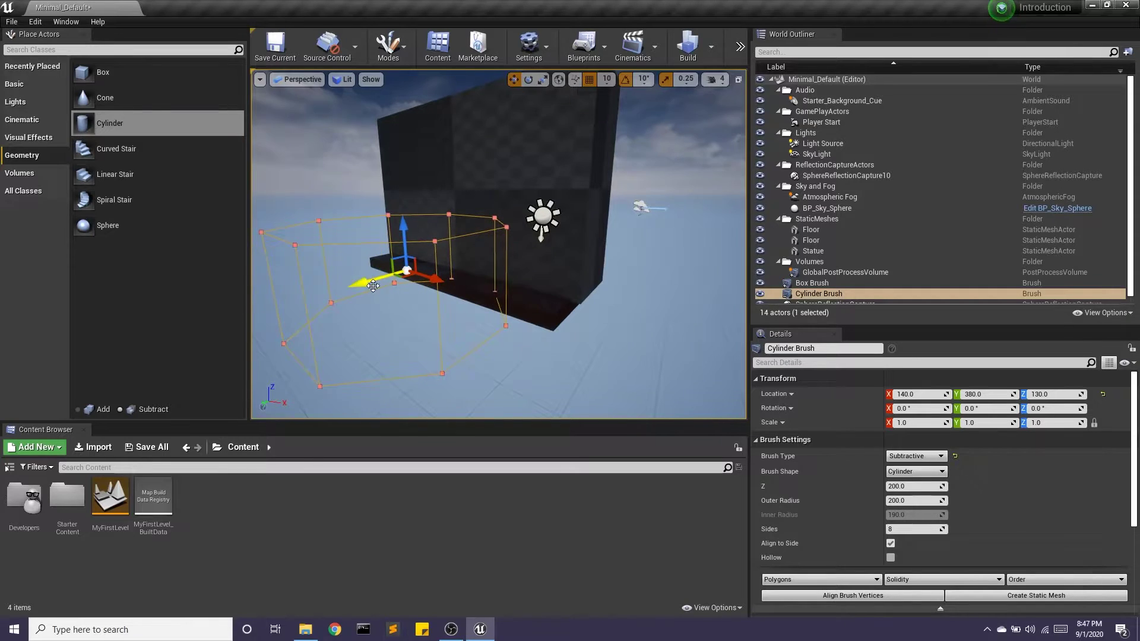
{"action": "scroll", "coordinate": [457, 304], "scroll_direction": "down", "scroll_amount": 2}
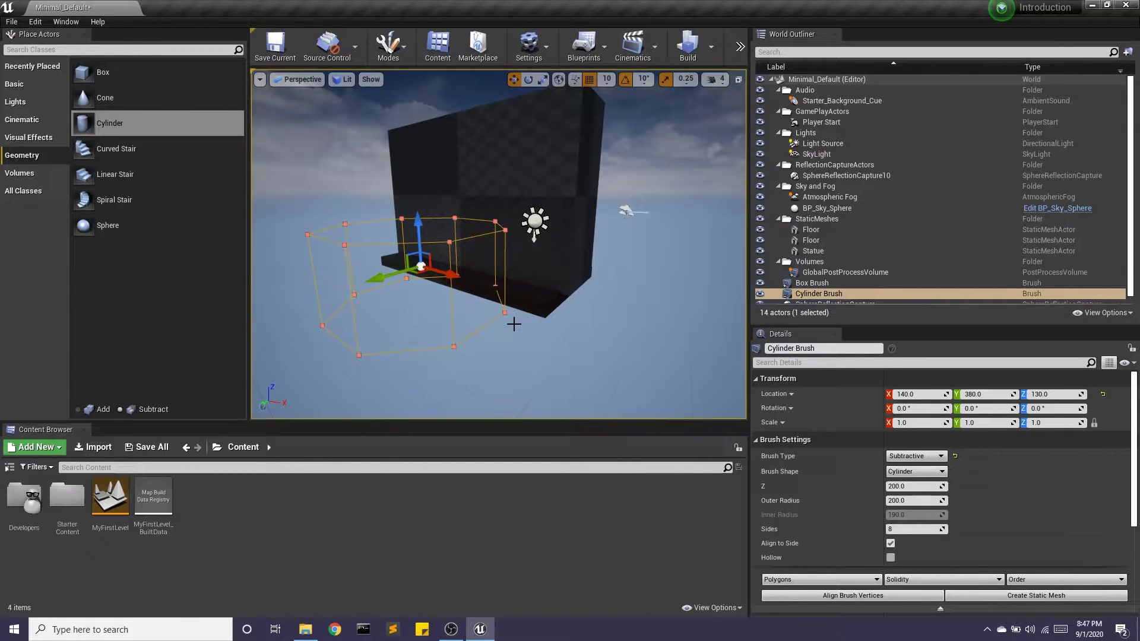
{"action": "key", "text": "e"}
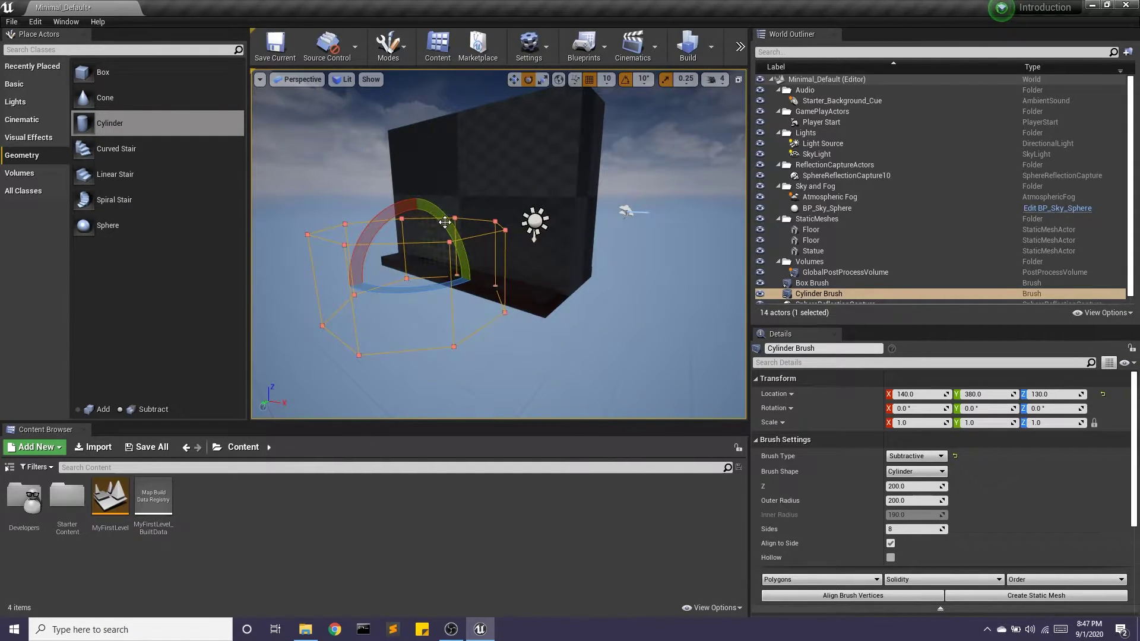
{"action": "left_click_drag", "start_coordinate": [468, 284], "coordinate": [446, 344]}
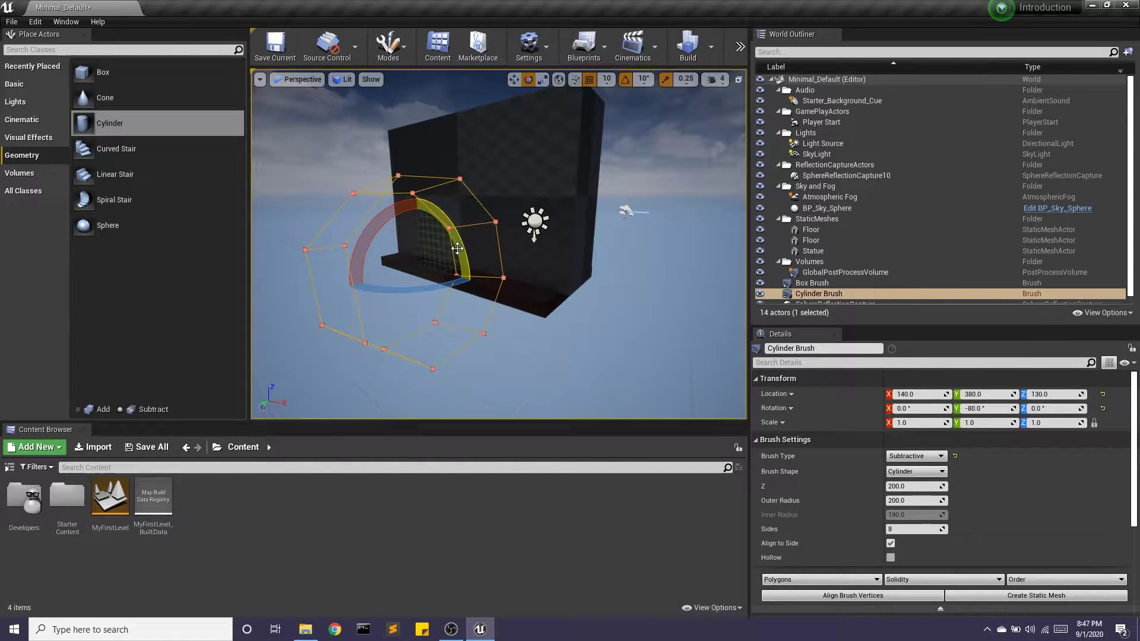
{"action": "mouse_move", "coordinate": [449, 227]}
{"action": "left_mouse_down"}
{"action": "mouse_move", "coordinate": [472, 281]}
{"action": "mouse_move", "coordinate": [454, 229]}
{"action": "left_mouse_up"}
- Move the rotated cylinder brush to the wall's narrow end at X 580, Y 0
{"action": "right_click_drag", "start_coordinate": [475, 277], "coordinate": [427, 277]}
{"action": "middle_click_drag", "start_coordinate": [476, 278], "coordinate": [341, 278]}
{"action": "key", "text": "w"}
{"action": "mouse_move", "coordinate": [405, 291]}
{"action": "left_mouse_down"}
{"action": "mouse_move", "coordinate": [502, 386]}
{"action": "mouse_move", "coordinate": [685, 321]}
{"action": "left_mouse_up"}
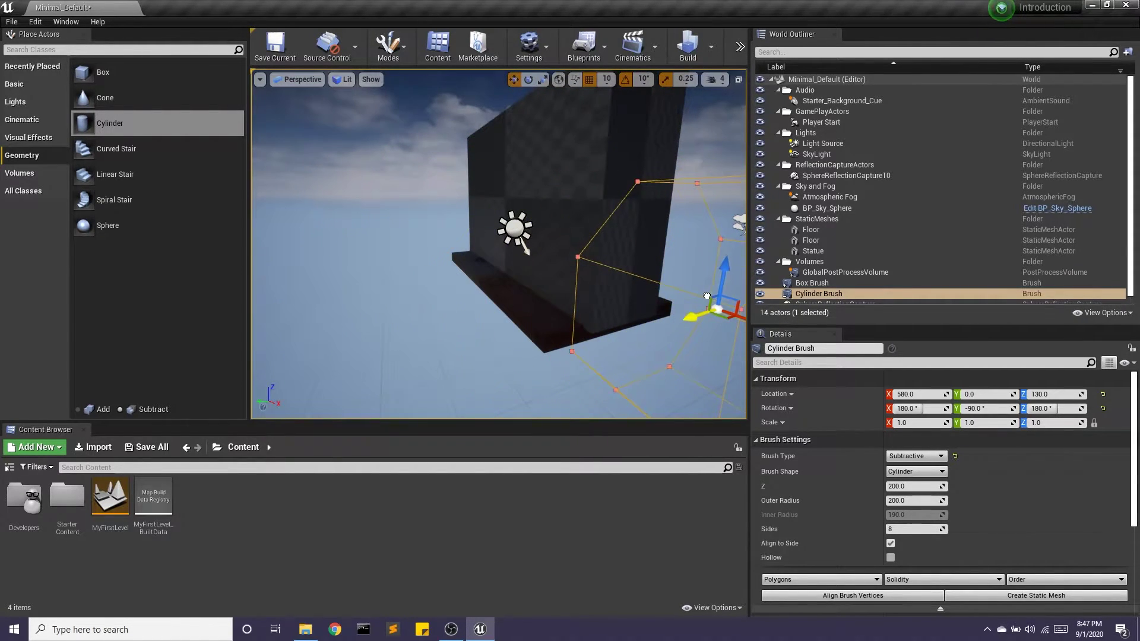
- Shift the cylinder brush to X 550 and scale it to 0.5 in Y
{"action": "right_click_drag", "start_coordinate": [652, 334], "coordinate": [570, 333]}
{"action": "key", "text": "f"}
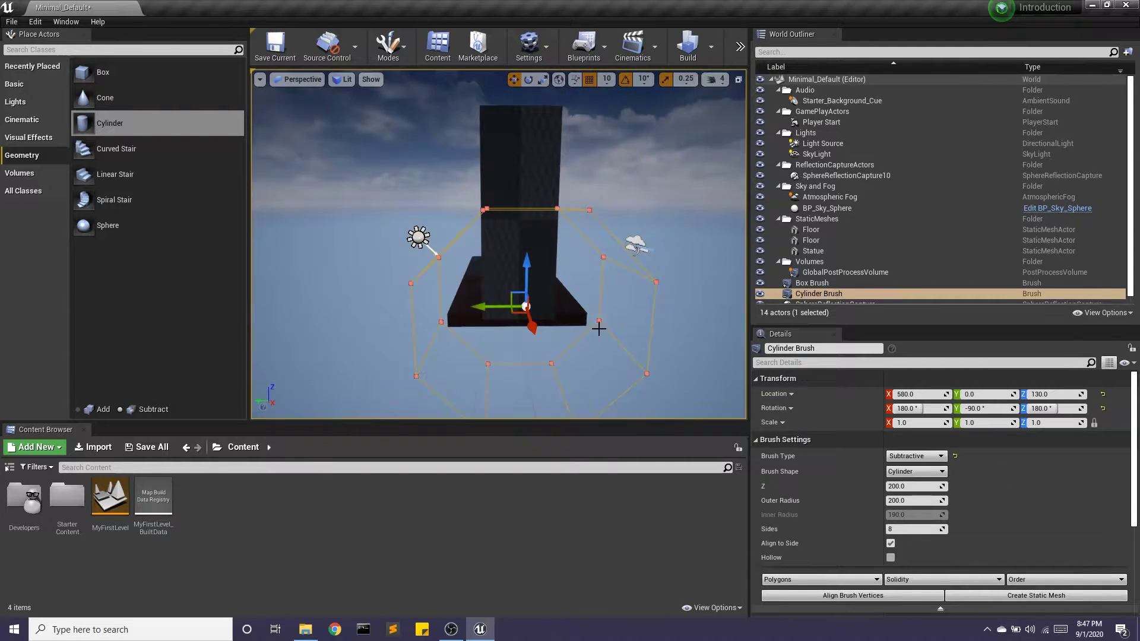
{"action": "mouse_move", "coordinate": [532, 328]}
{"action": "left_mouse_down"}
{"action": "mouse_move", "coordinate": [537, 301]}
{"action": "mouse_move", "coordinate": [511, 301]}
{"action": "left_mouse_up"}
{"action": "key", "text": "r"}
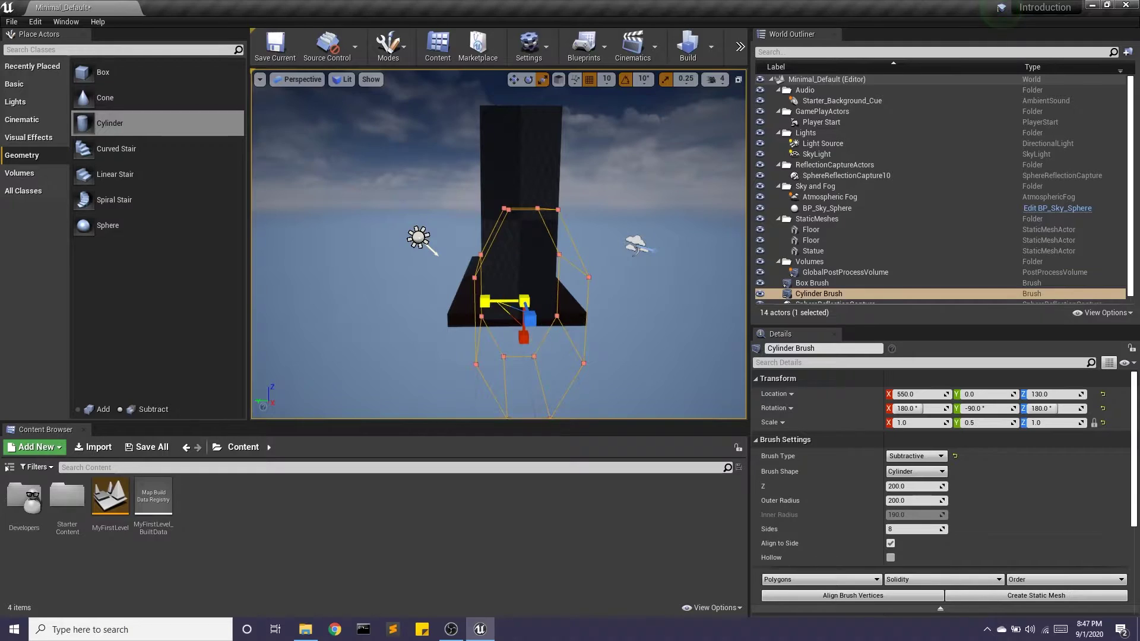
{"action": "right_click_drag", "start_coordinate": [550, 306], "coordinate": [540, 301]}
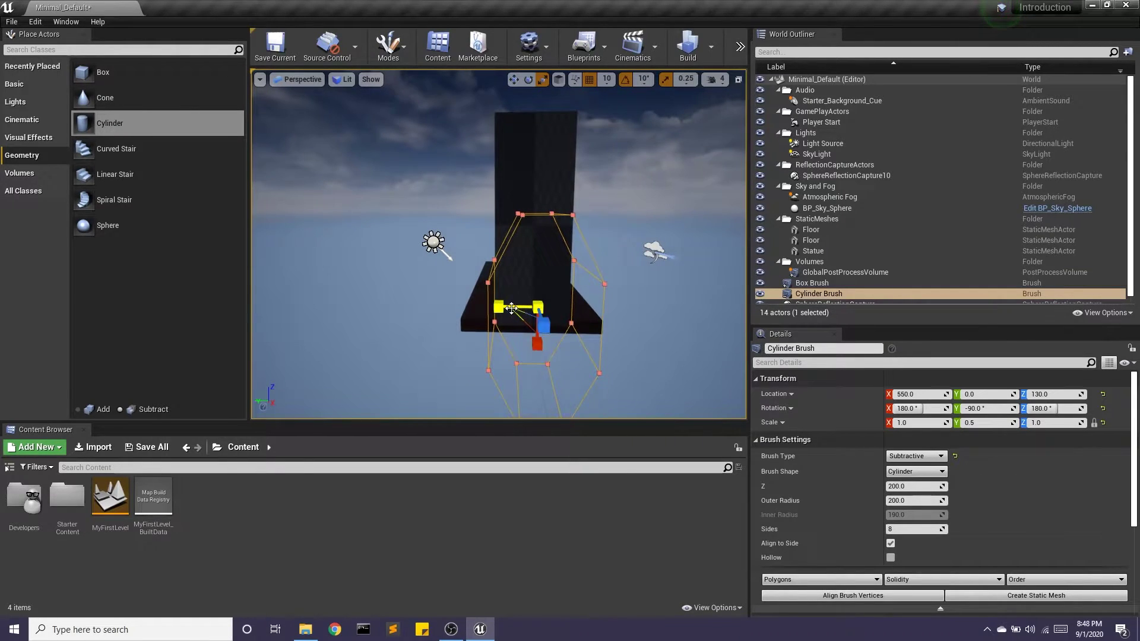
- Set the cylinder brush's scale to 0.5 in X, 0.25 in Y and 0.5 in Z
{"action": "left_click", "coordinate": [982, 423]}
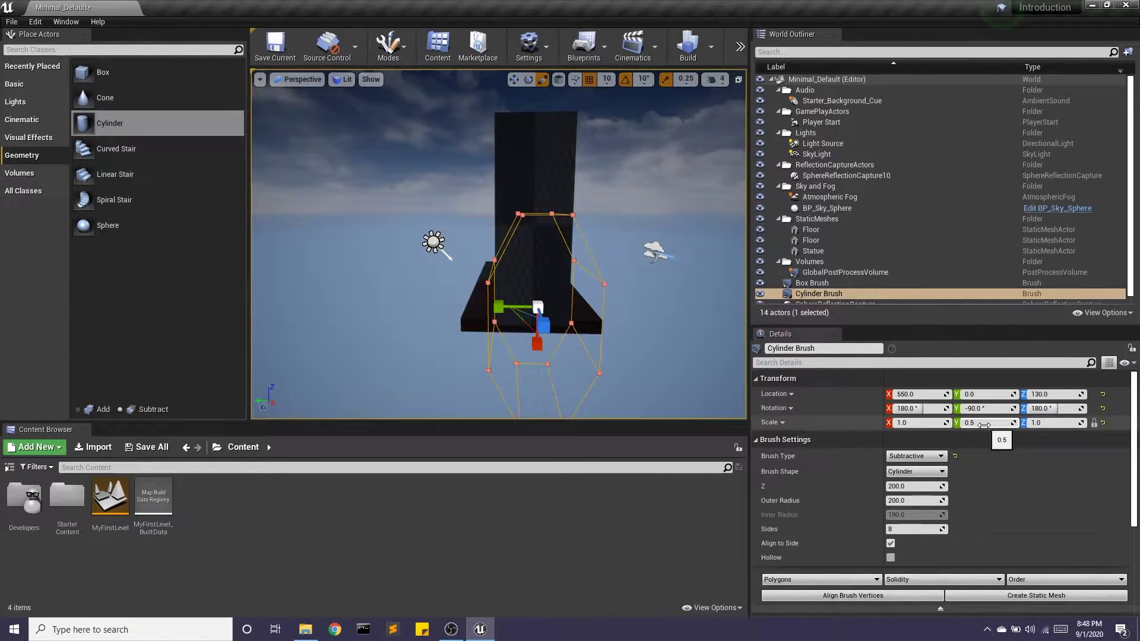
{"action": "type", "text": "."}
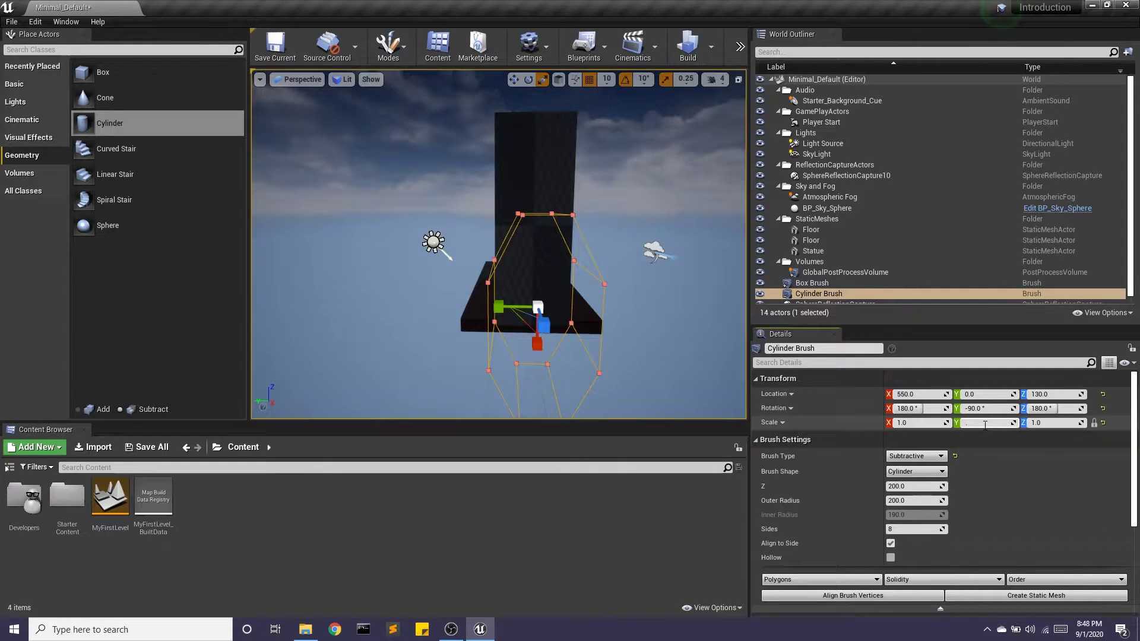
{"action": "type", "text": "25"}
{"action": "key", "text": "Return"}
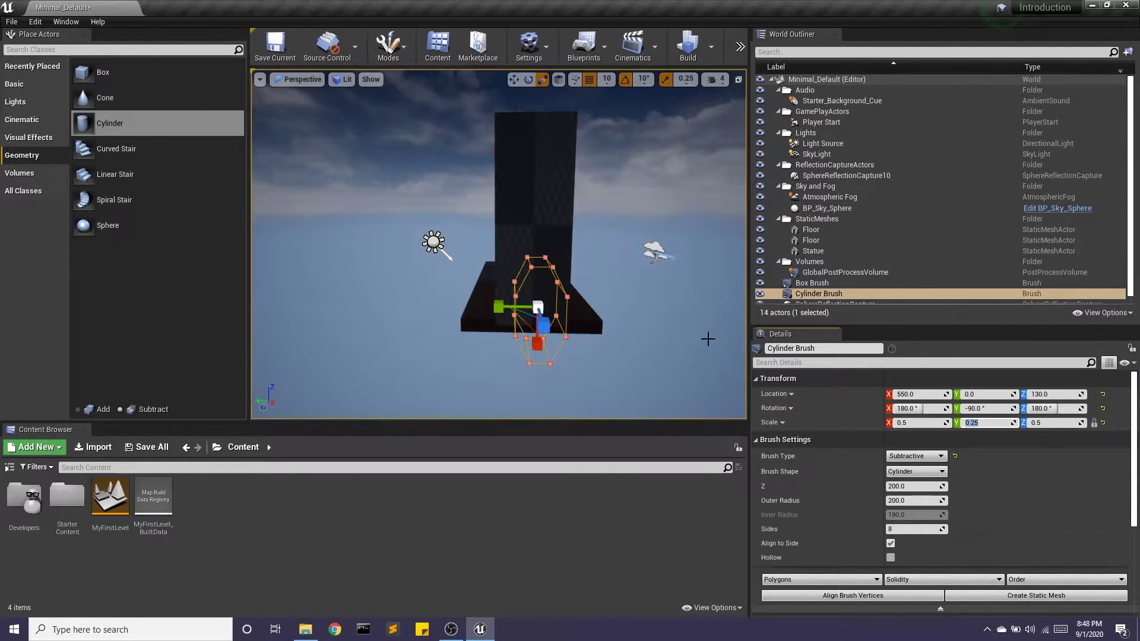
- Reset the cylinder brush's scale to default and rescale it to 0.5 in X, 0.25 in Y and 1.0 in Z
{"action": "scroll", "coordinate": [581, 358], "scroll_direction": "up", "scroll_amount": 3}
{"action": "right_click_drag", "start_coordinate": [581, 357], "coordinate": [653, 383]}
{"action": "right_click_drag", "start_coordinate": [680, 339], "coordinate": [650, 339]}
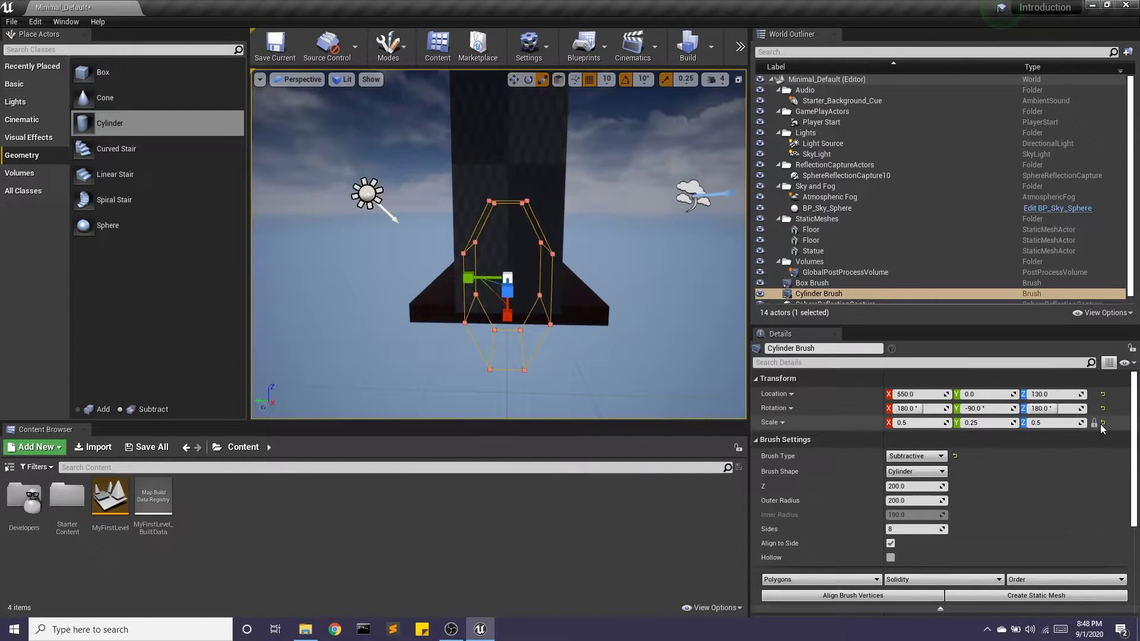
{"action": "left_click", "coordinate": [1102, 422]}
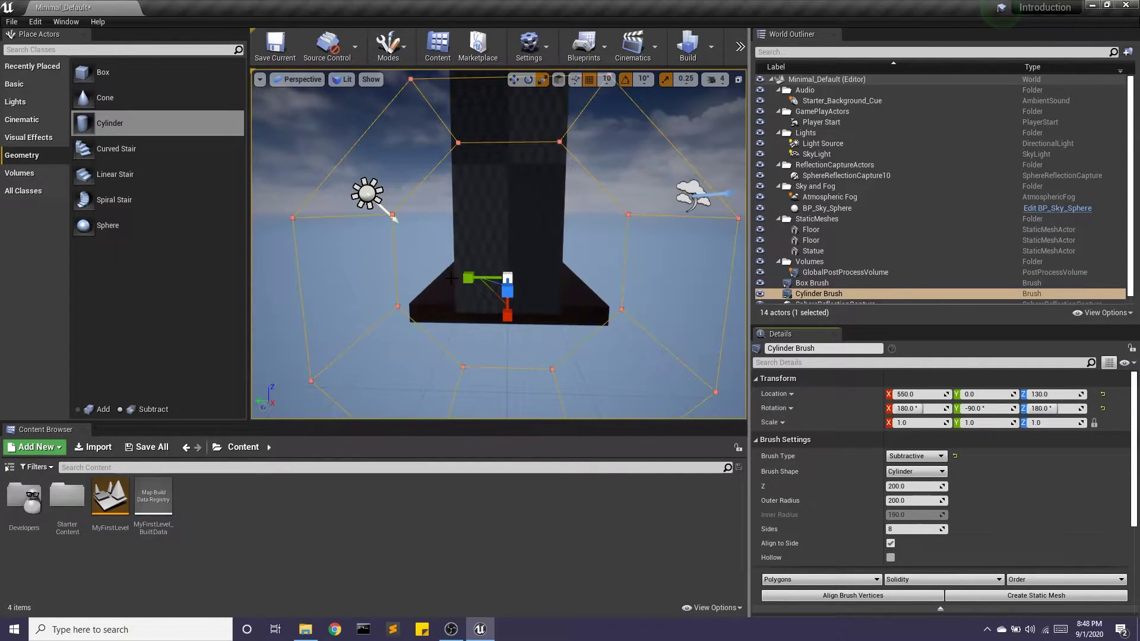
{"action": "left_click_drag", "start_coordinate": [468, 277], "coordinate": [482, 277]}
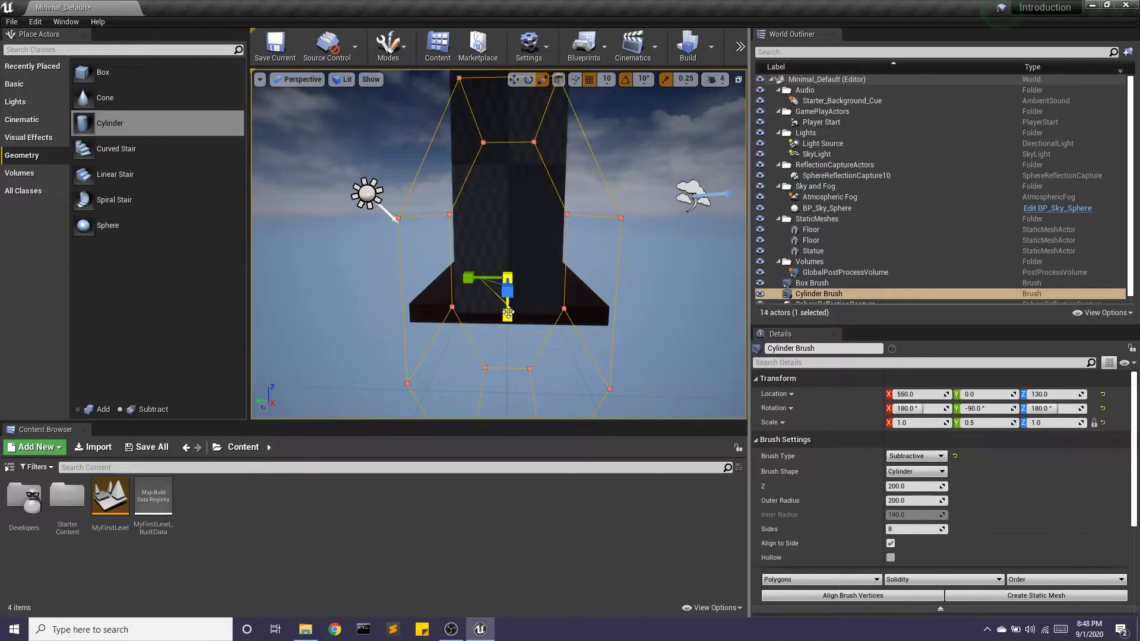
{"action": "left_click_drag", "start_coordinate": [507, 315], "coordinate": [475, 277]}
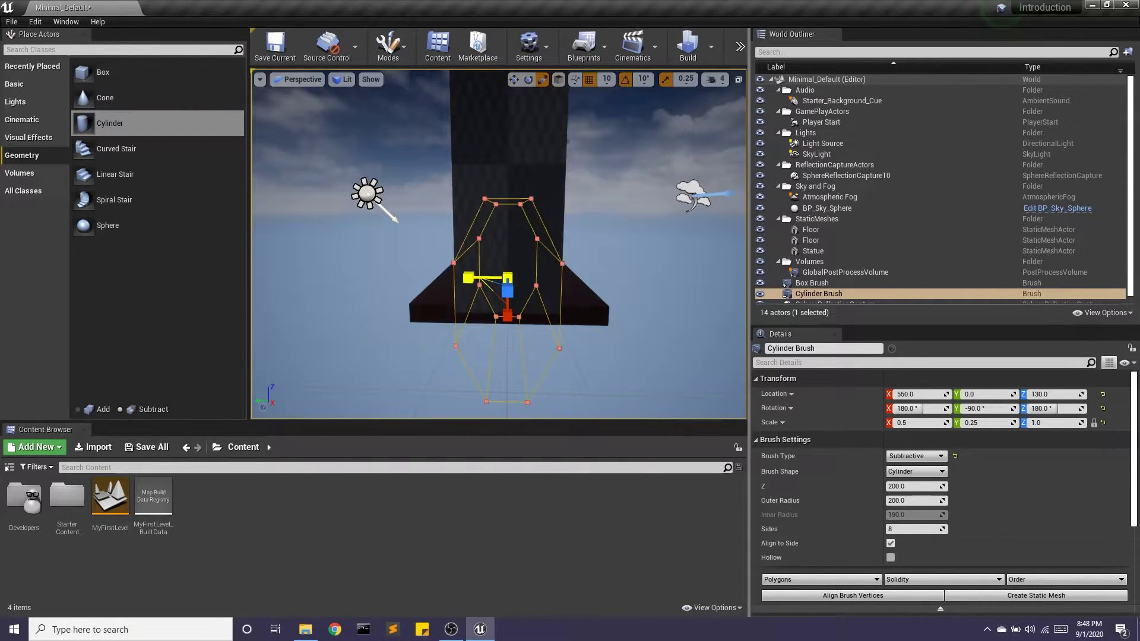
- Enlarge the cylinder brush to a scale of 1.5 in X and 8.75 in Z
{"action": "right_click_drag", "start_coordinate": [359, 341], "coordinate": [504, 341]}
{"action": "scroll", "coordinate": [361, 341], "scroll_direction": "down", "scroll_amount": 4}
{"action": "right_click_drag", "start_coordinate": [311, 351], "coordinate": [368, 347]}
{"action": "right_click_drag", "start_coordinate": [334, 287], "coordinate": [376, 287]}
{"action": "key", "text": "a"}
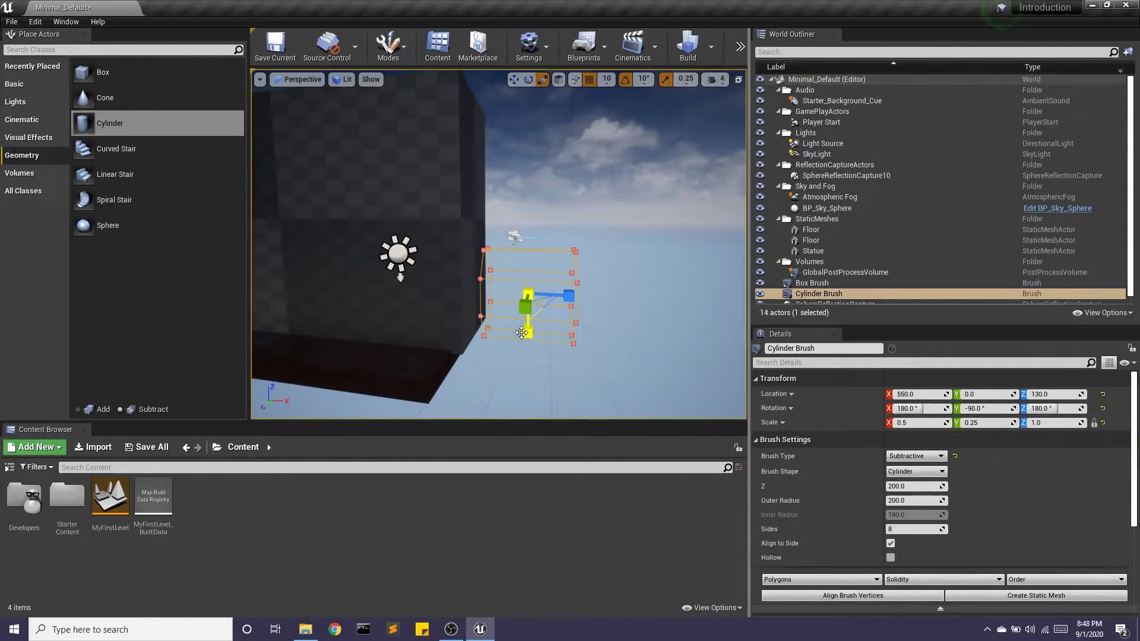
{"action": "key", "text": "w"}
{"action": "mouse_move", "coordinate": [531, 254]}
{"action": "left_mouse_down"}
{"action": "mouse_move", "coordinate": [530, 265]}
{"action": "mouse_move", "coordinate": [528, 253]}
{"action": "left_mouse_up"}
{"action": "key", "text": "r"}
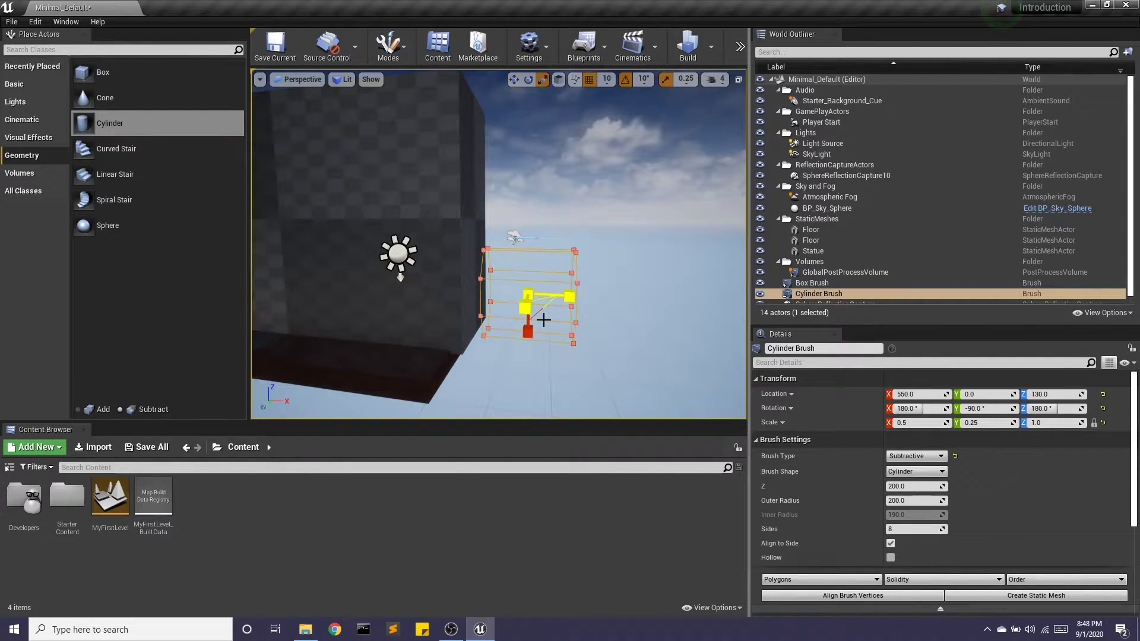
{"action": "mouse_move", "coordinate": [527, 335]}
{"action": "left_mouse_down"}
{"action": "mouse_move", "coordinate": [527, 379]}
{"action": "mouse_move", "coordinate": [527, 326]}
{"action": "mouse_move", "coordinate": [632, 293]}
{"action": "left_mouse_up"}
- Move the enlarged cylinder brush lengthwise into the wall to X -20
{"action": "key", "text": "w"}
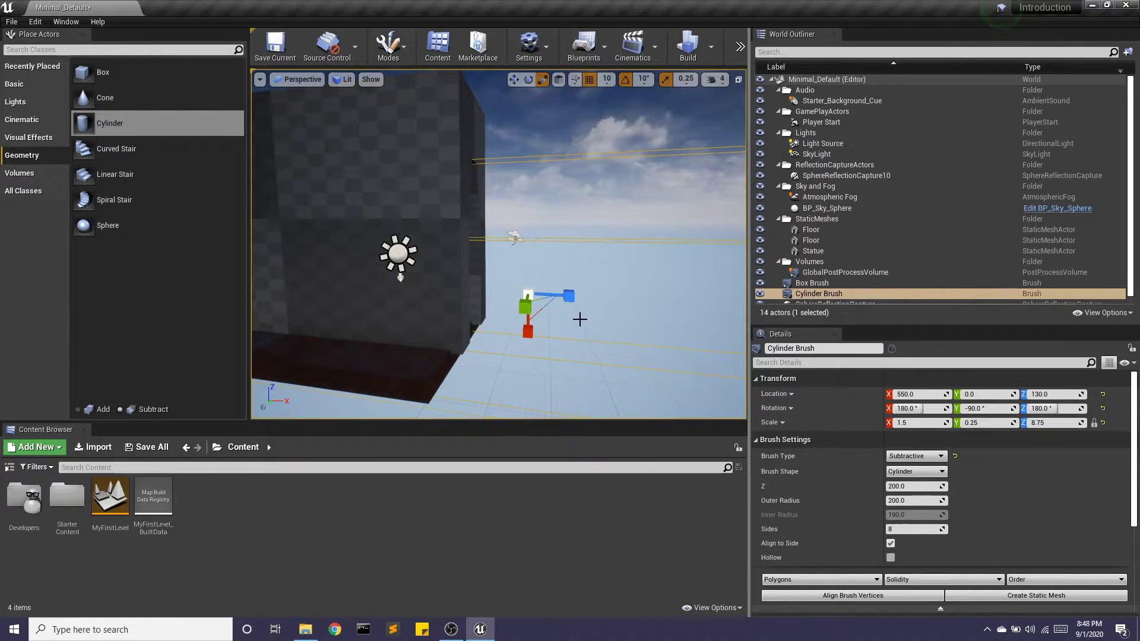
{"action": "scroll", "coordinate": [580, 318], "scroll_direction": "down", "scroll_amount": 5}
{"action": "left_click_drag", "start_coordinate": [566, 271], "coordinate": [434, 268]}
{"action": "right_click_drag", "start_coordinate": [504, 341], "coordinate": [481, 329]}
{"action": "middle_click_drag", "start_coordinate": [481, 329], "coordinate": [502, 322]}
{"action": "mouse_move", "coordinate": [502, 321]}
{"action": "left_mouse_down", "text": "alt"}
{"action": "mouse_move", "coordinate": [474, 328]}
{"action": "mouse_move", "coordinate": [479, 337]}
{"action": "left_mouse_up", "text": "alt"}
{"action": "scroll", "coordinate": [545, 286], "scroll_direction": "up", "scroll_amount": 2}
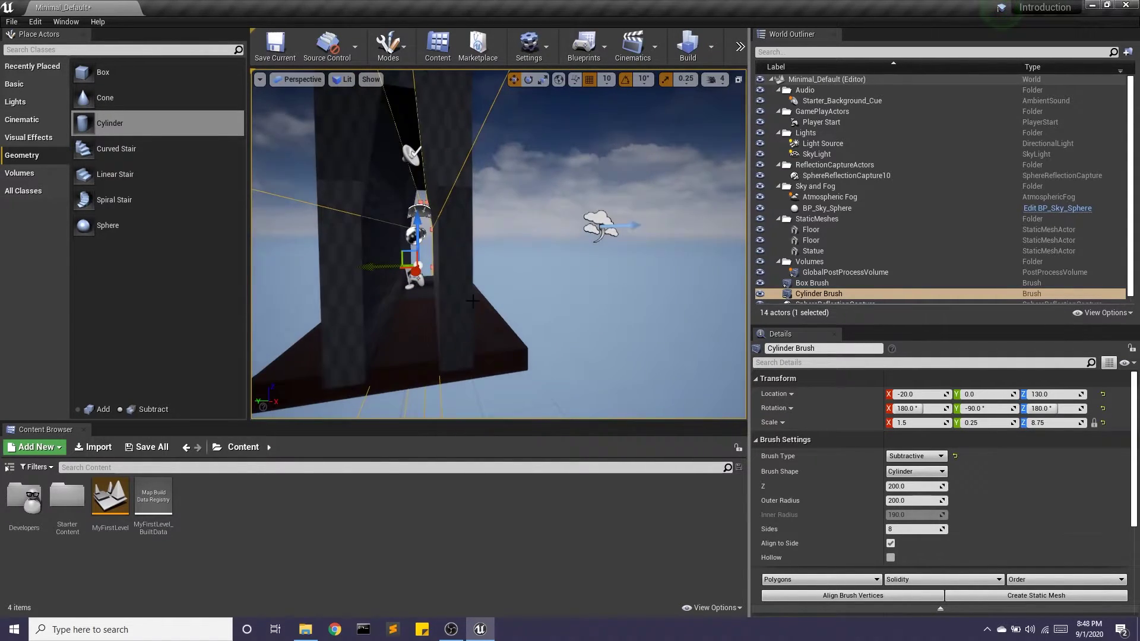
- Set the cylinder brush's Y scale to 0.33 proportionally, giving 1.98 in X and 11.55 in Z
{"action": "scroll", "coordinate": [473, 301], "scroll_direction": "down", "scroll_amount": 4}
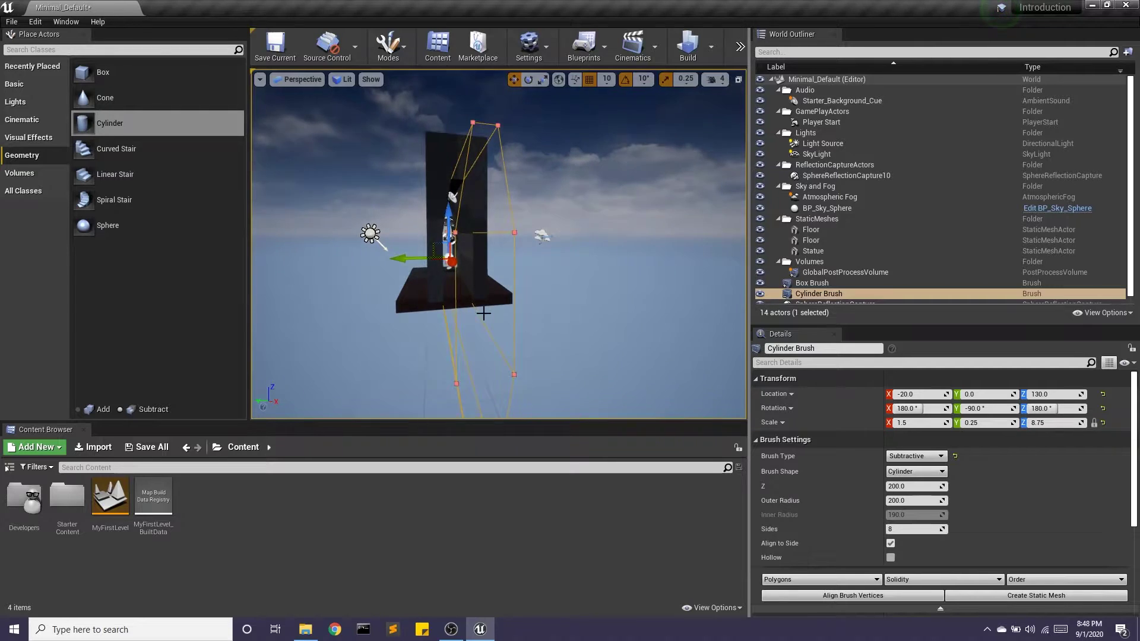
{"action": "mouse_move", "coordinate": [484, 313]}
{"action": "left_mouse_down", "text": "alt"}
{"action": "mouse_move", "coordinate": [511, 310]}
{"action": "mouse_move", "coordinate": [539, 263]}
{"action": "left_mouse_up", "text": "alt"}
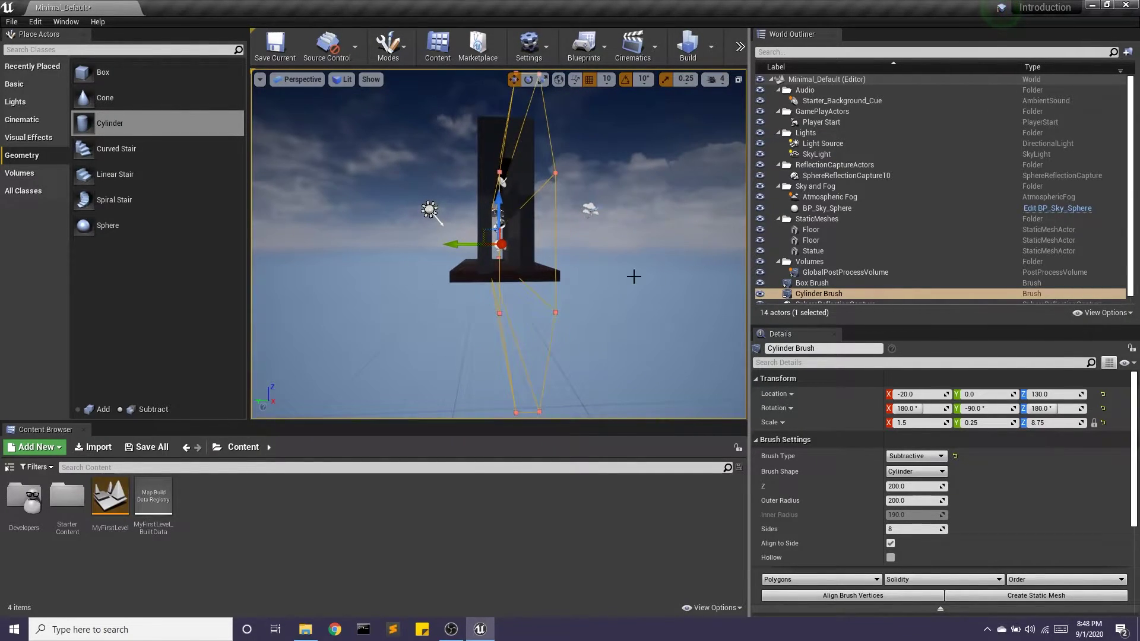
{"action": "left_click", "coordinate": [819, 293]}
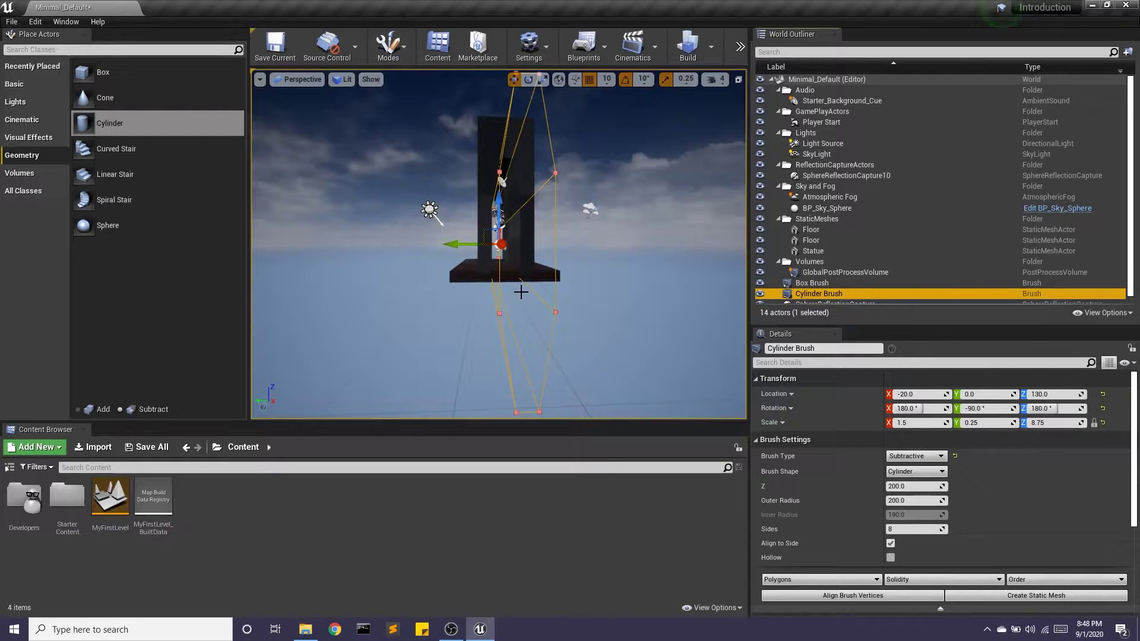
{"action": "key", "text": "r"}
{"action": "left_click_drag", "start_coordinate": [462, 244], "coordinate": [462, 244]}
{"action": "left_click", "coordinate": [984, 422]}
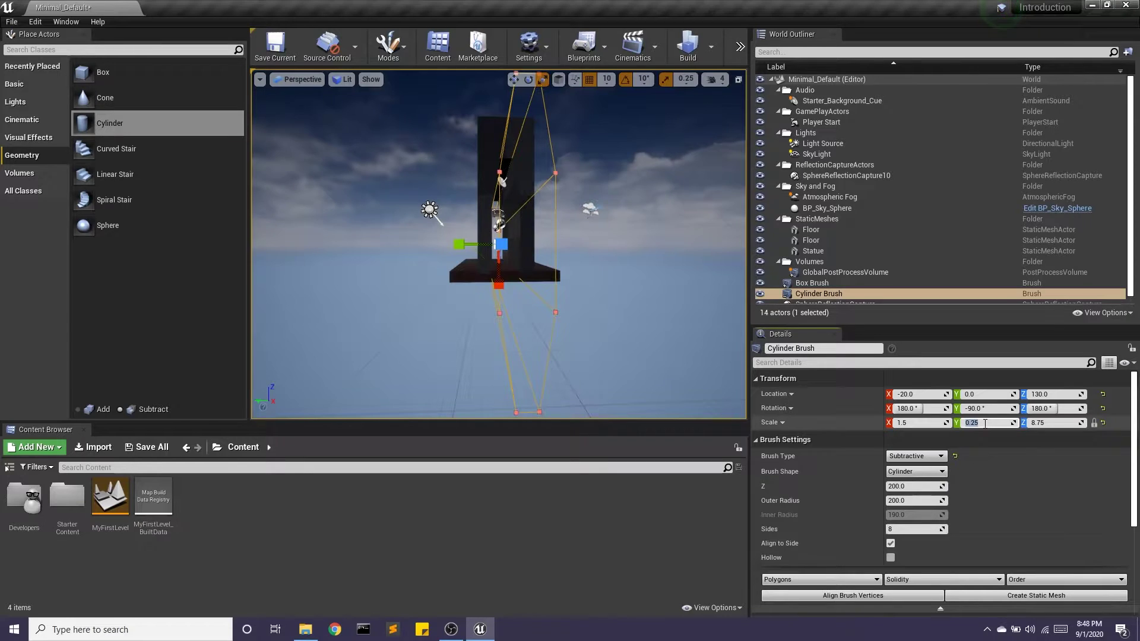
{"action": "type", "text": ".33"}
{"action": "key", "text": "Return"}
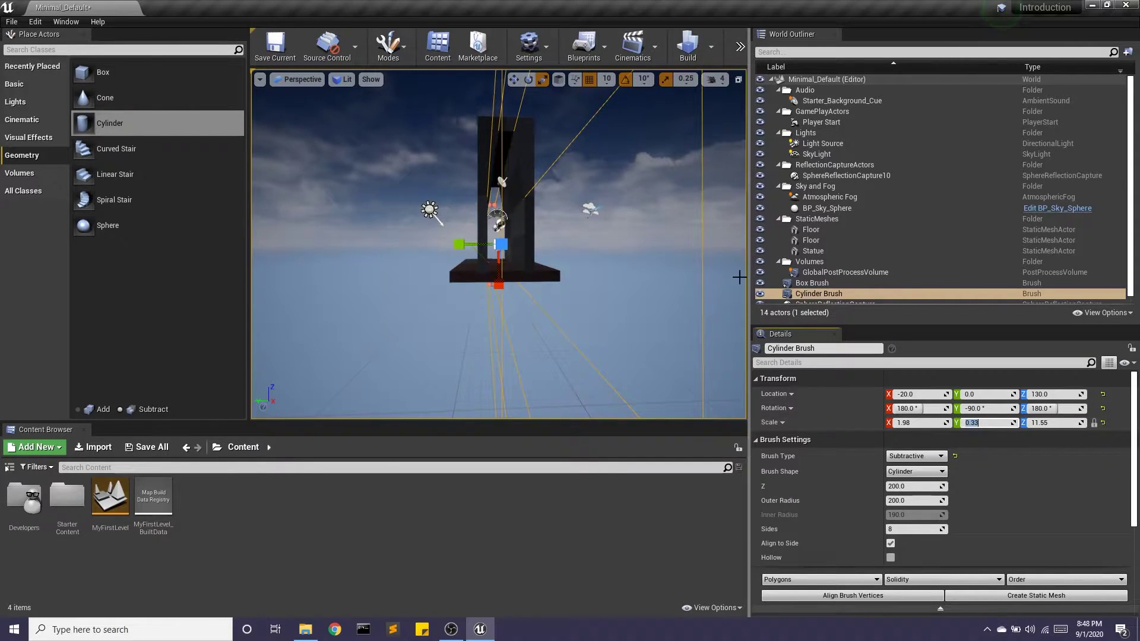
- Convert the box and cylinder brushes together into a static mesh named LongHallway in the Content folder
{"action": "right_click_drag", "start_coordinate": [589, 303], "coordinate": [567, 281]}
{"action": "key", "text": "w"}
{"action": "key", "text": "d"}
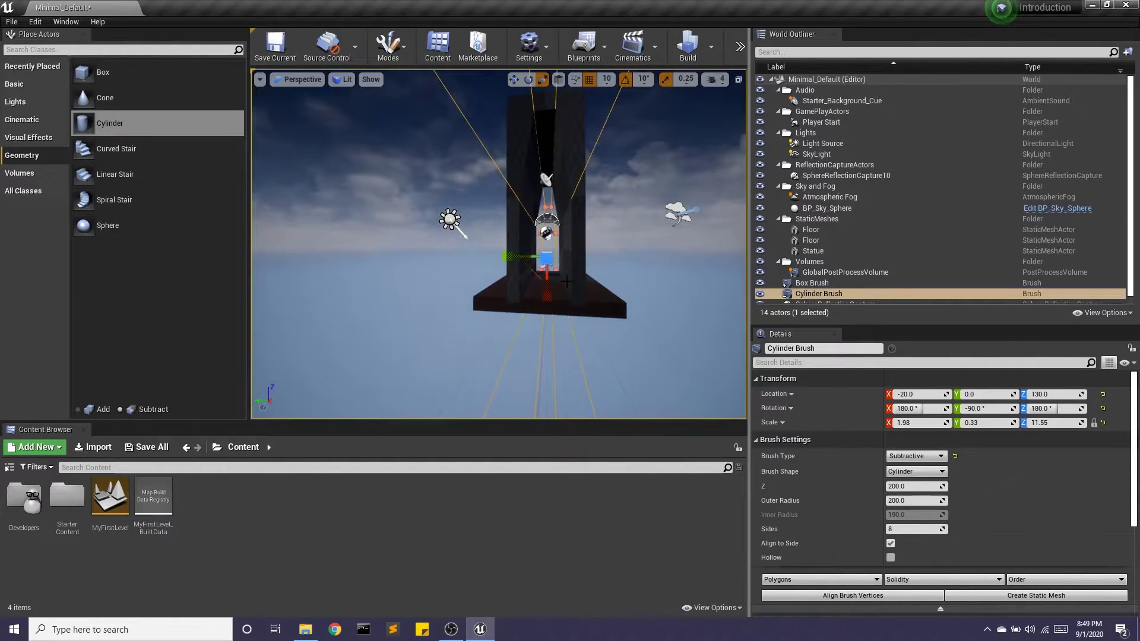
{"action": "left_click", "coordinate": [832, 282], "text": "ctrl"}
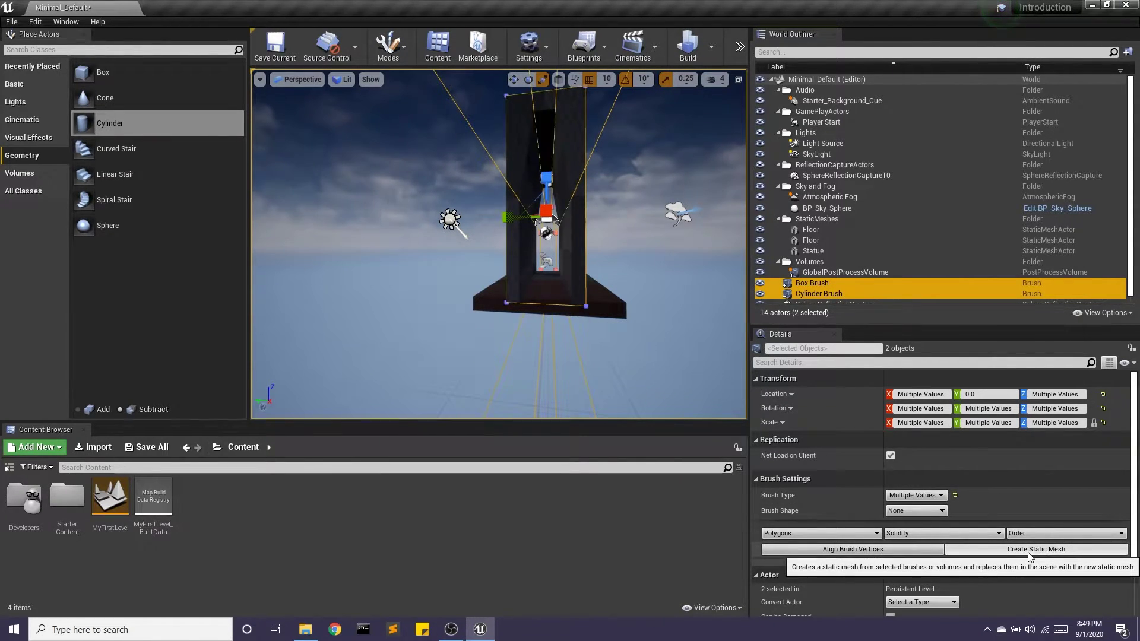
{"action": "left_click", "coordinate": [24, 84]}
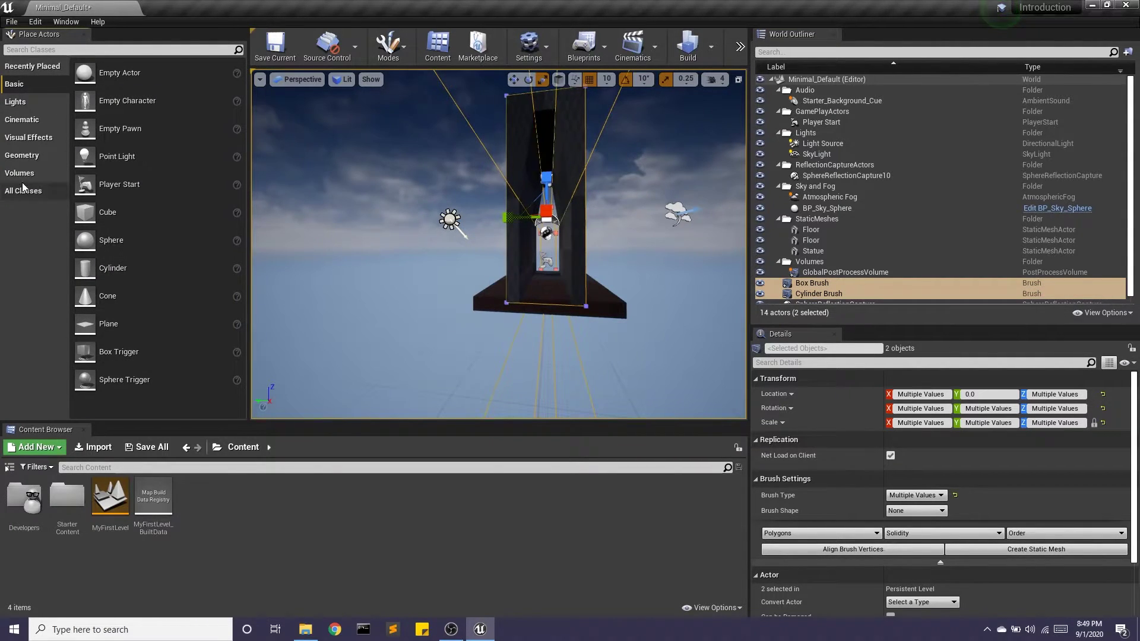
{"action": "left_click", "coordinate": [24, 157]}
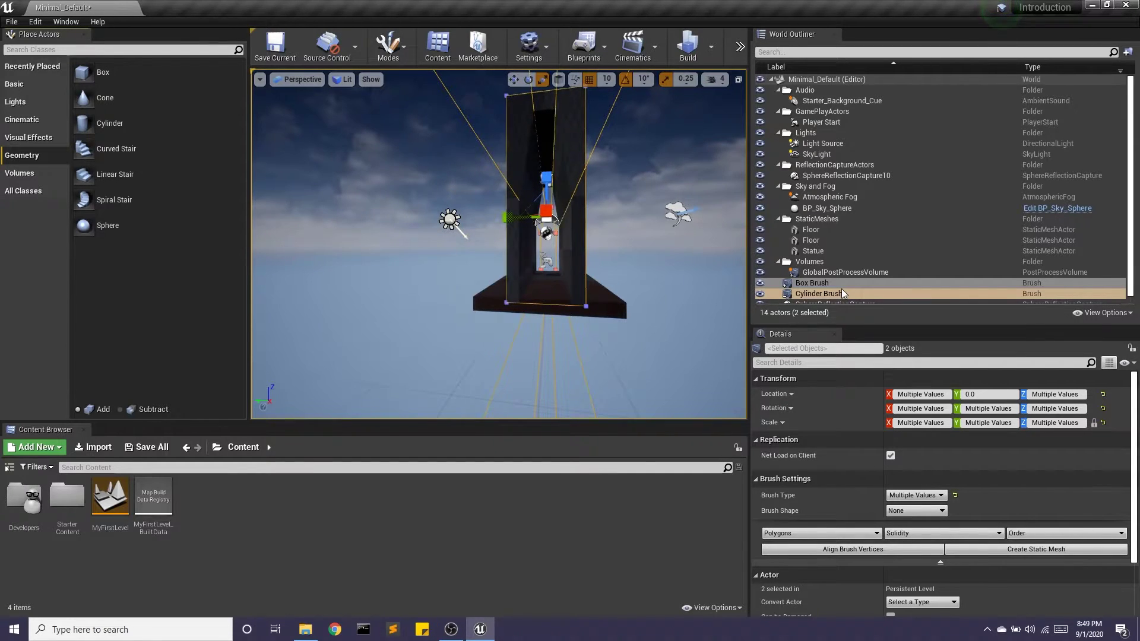
{"action": "left_click", "coordinate": [1016, 550]}
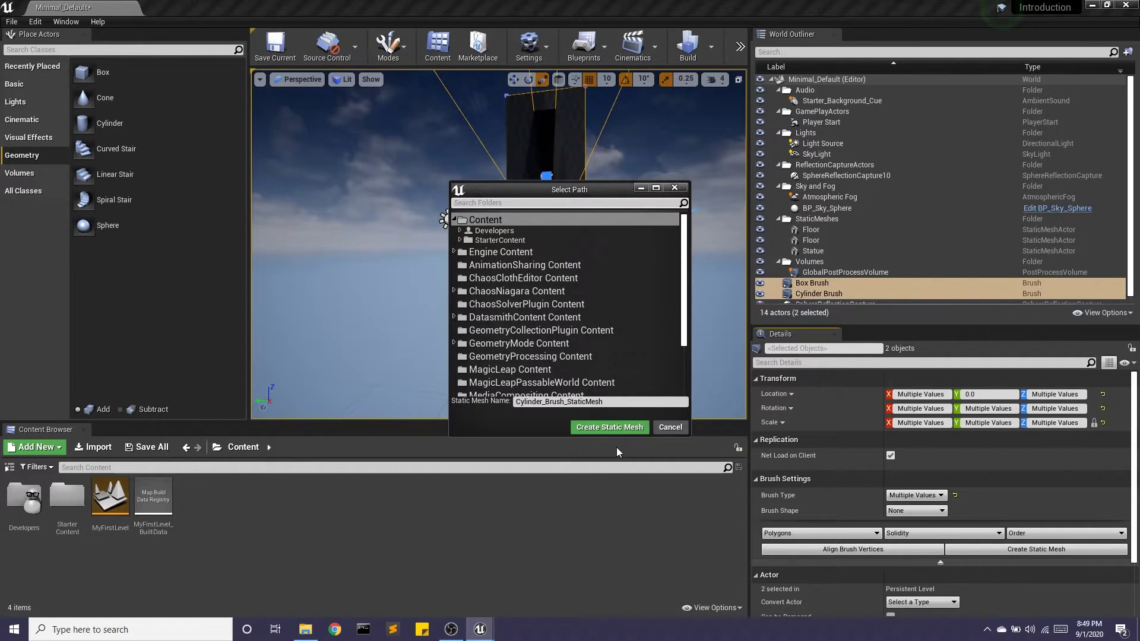
{"action": "left_click_drag", "start_coordinate": [615, 403], "coordinate": [470, 397]}
{"action": "key", "text": "BackSpace"}
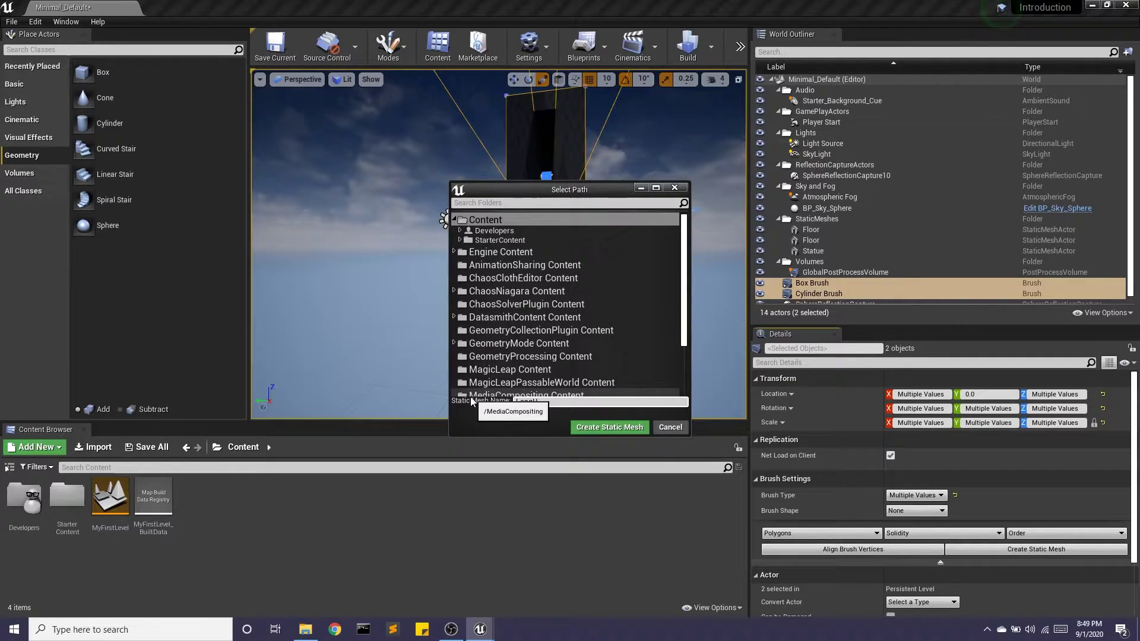
{"action": "type", "text": "LongHallway"}
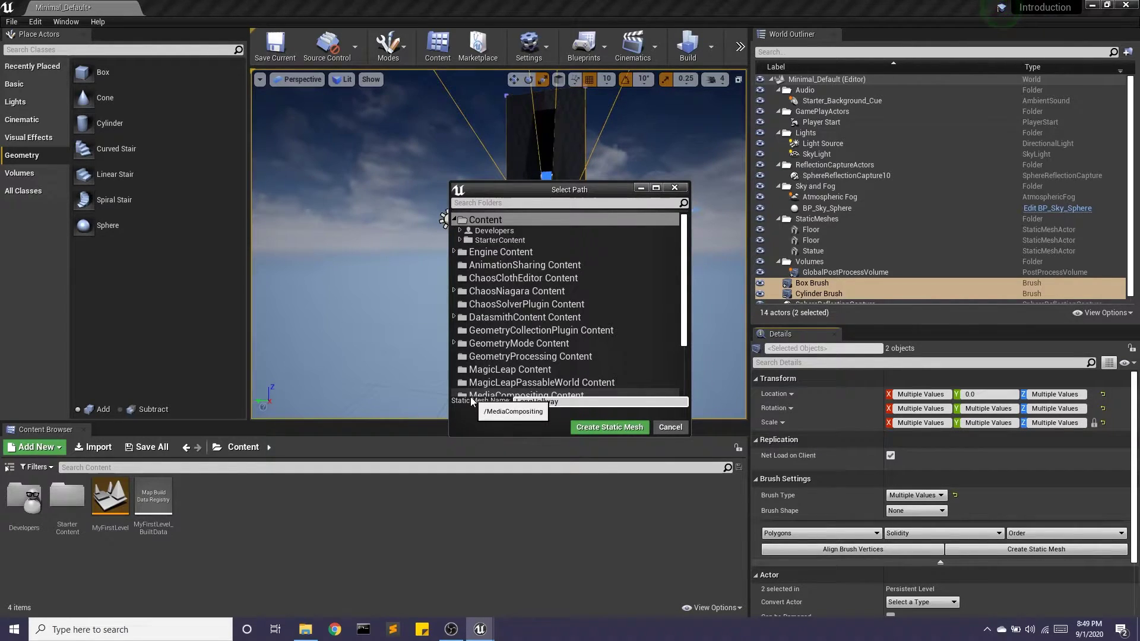
{"action": "left_click", "coordinate": [620, 431]}
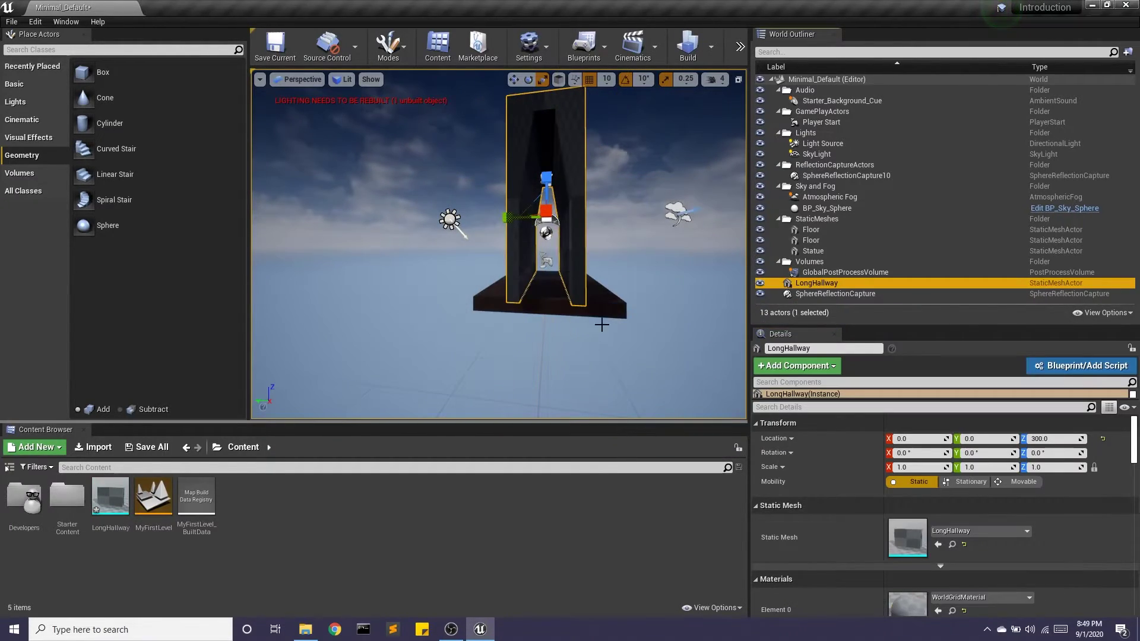
- Inspect the hollowed hallway and save the LongHallway mesh, the Minimal_Default level and its built data
{"action": "scroll", "coordinate": [540, 261], "scroll_direction": "up", "scroll_amount": 6}
{"action": "middle_click_drag", "start_coordinate": [541, 261], "coordinate": [584, 261]}
{"action": "middle_click_drag", "start_coordinate": [577, 336], "coordinate": [577, 302]}
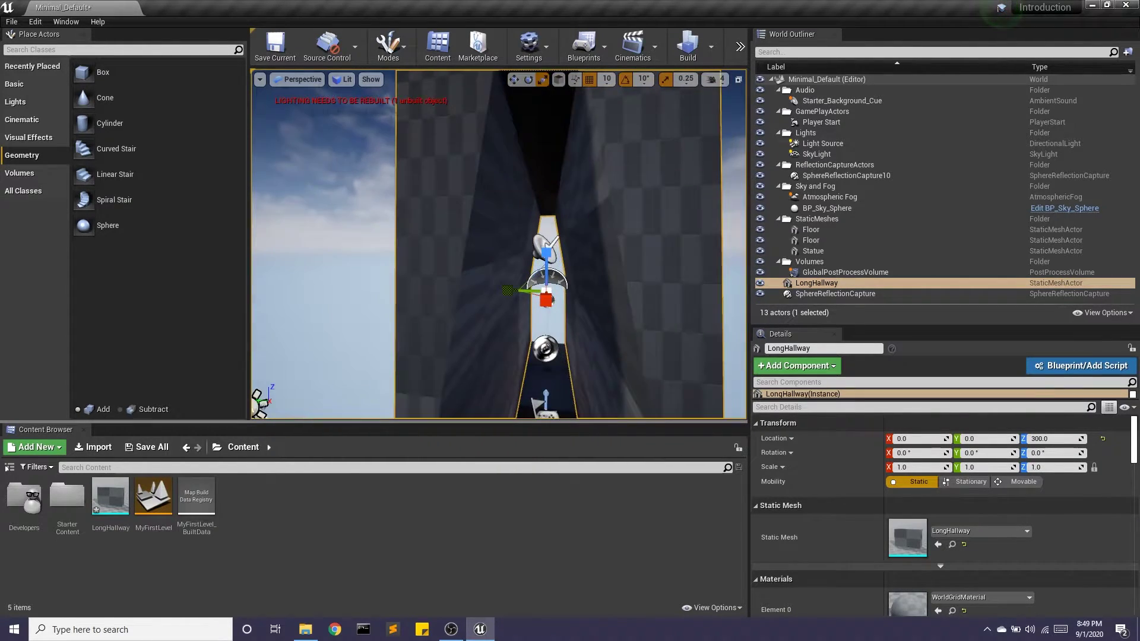
{"action": "scroll", "coordinate": [577, 336], "scroll_direction": "down", "scroll_amount": 6}
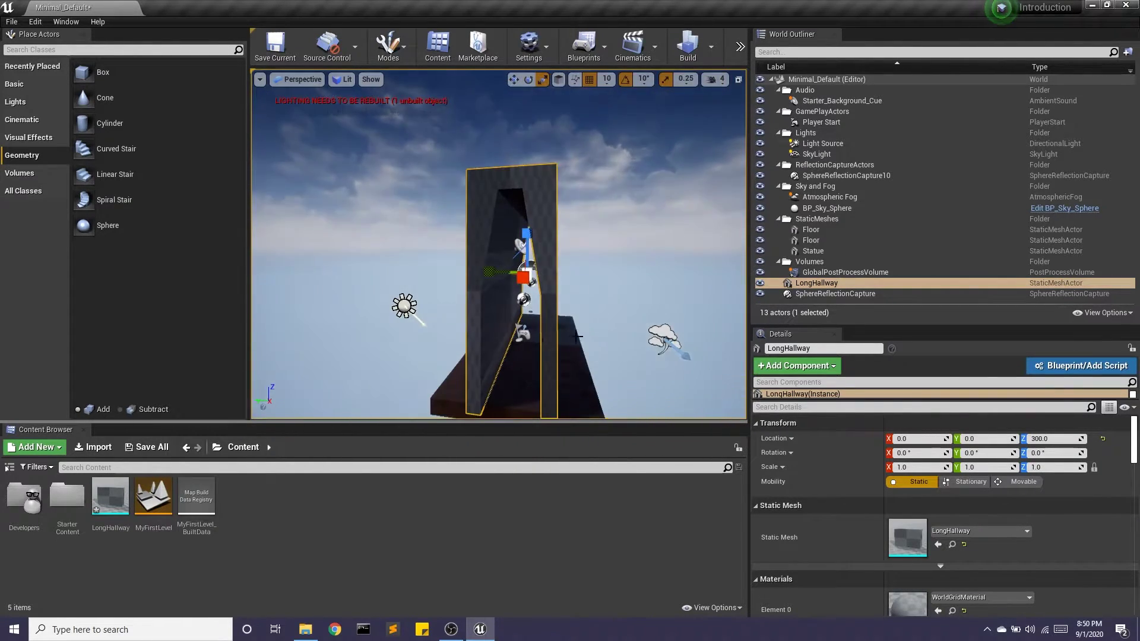
{"action": "scroll", "coordinate": [578, 336], "scroll_direction": "down", "scroll_amount": 5}
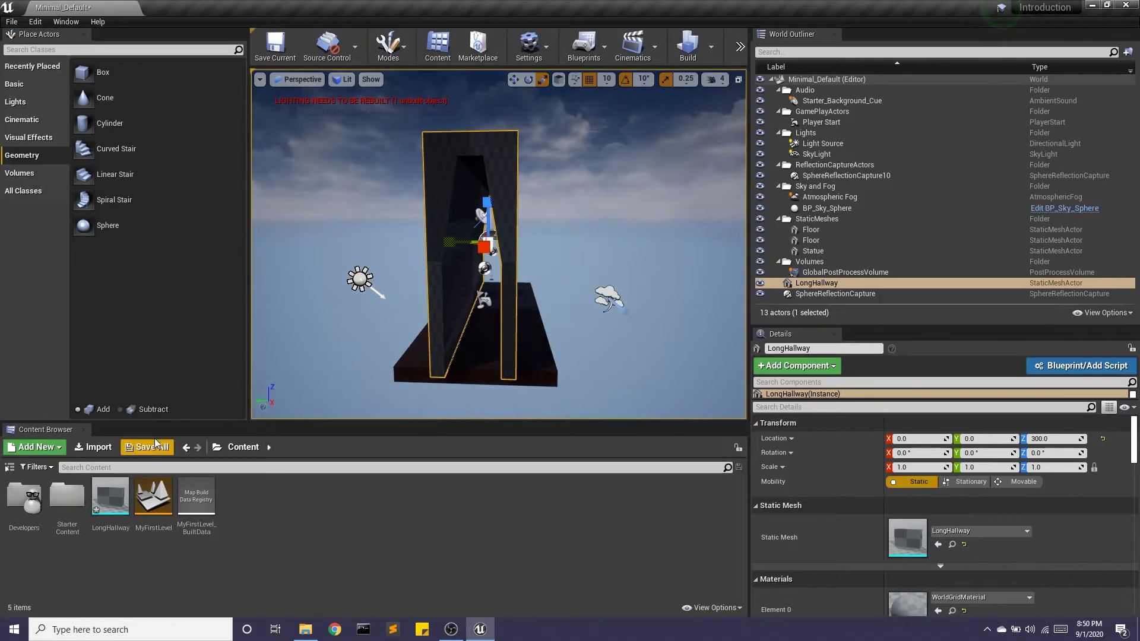
{"action": "left_click", "coordinate": [147, 453]}
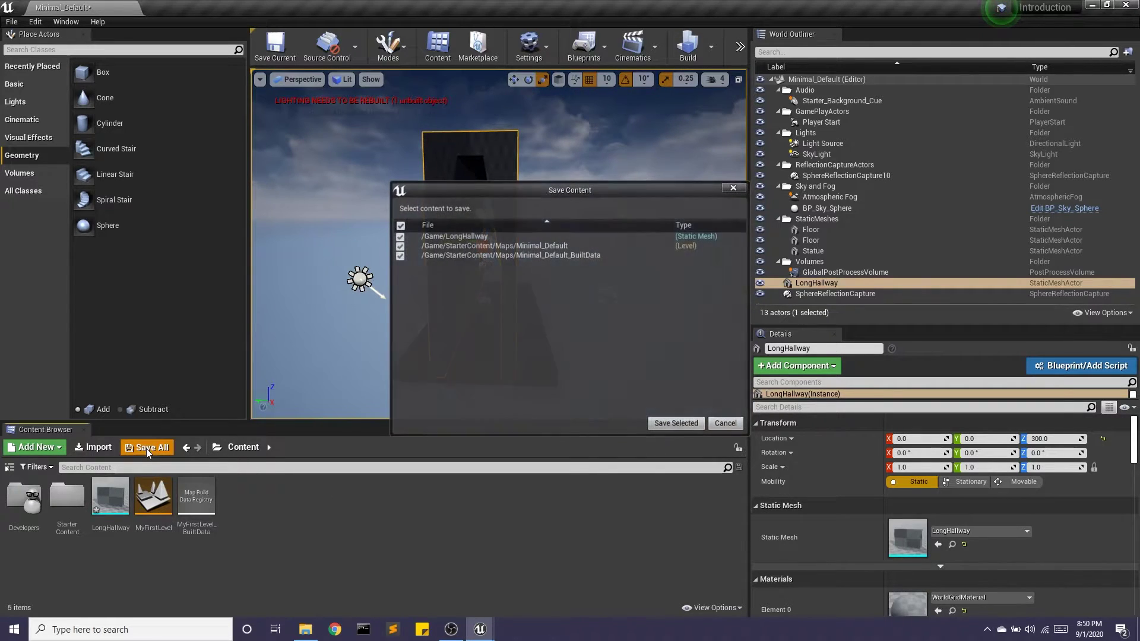
{"action": "left_click", "coordinate": [677, 428]}
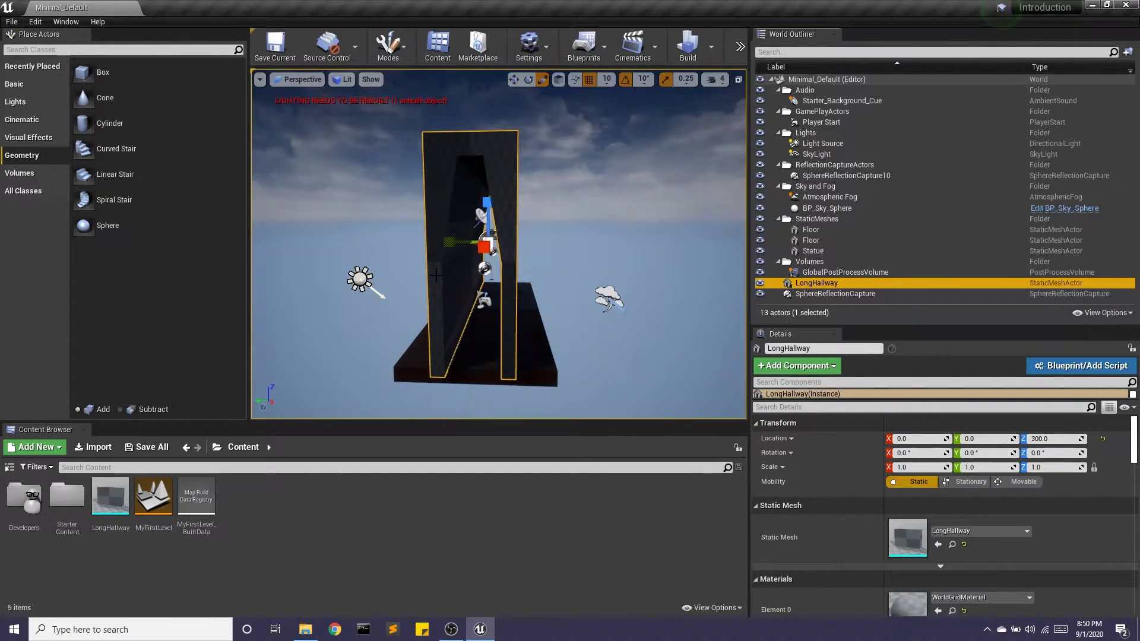
- Apply the StarterContent material M_ColorGrid_LowSpec to Element 0 of LongHallway and save the level
{"action": "mouse_move", "coordinate": [498, 244]}
{"action": "right_mouse_down"}
{"action": "mouse_move", "coordinate": [416, 243]}
{"action": "mouse_move", "coordinate": [499, 250]}
{"action": "right_mouse_up"}
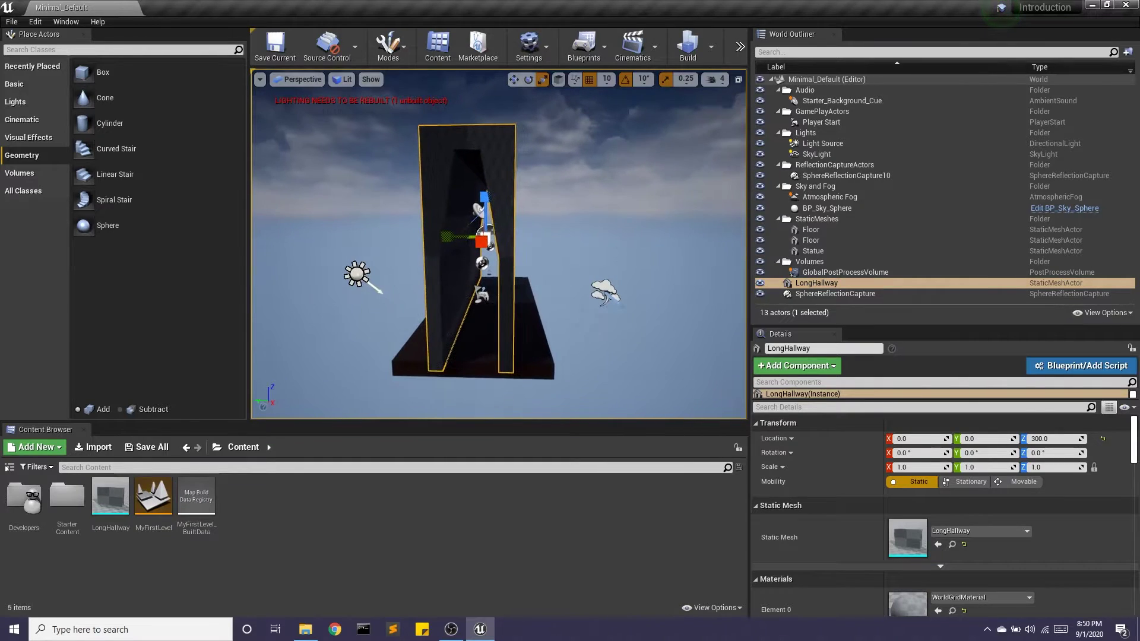
{"action": "double_click", "coordinate": [66, 499]}
{"action": "double_click", "coordinate": [241, 502]}
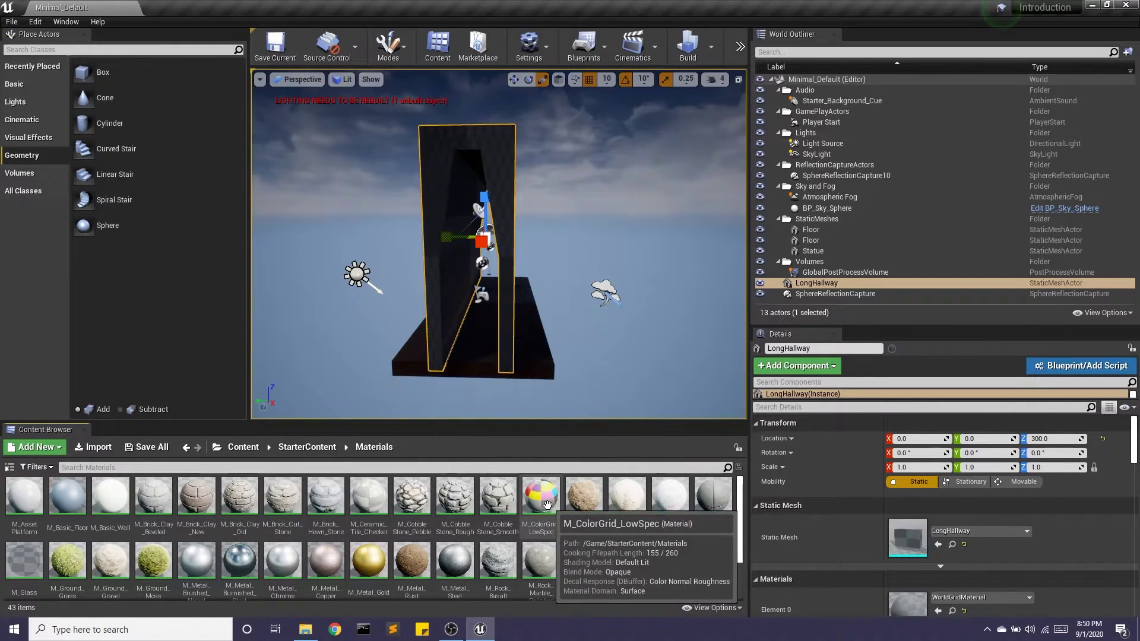
{"action": "left_click_drag", "start_coordinate": [540, 498], "coordinate": [926, 612]}
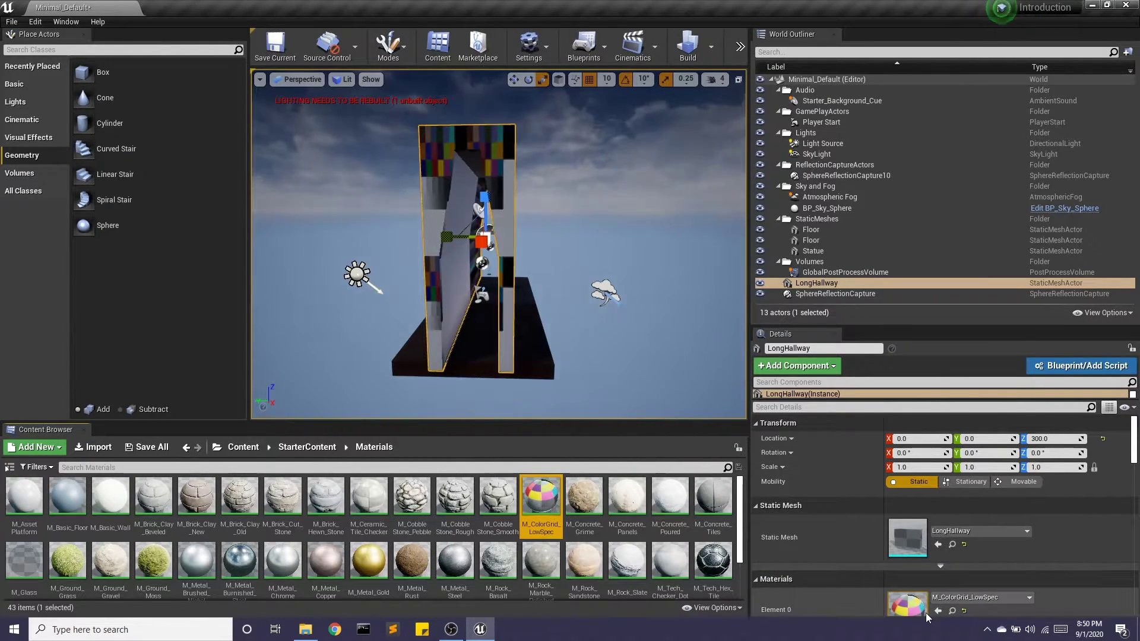
{"action": "left_click", "coordinate": [275, 45]}
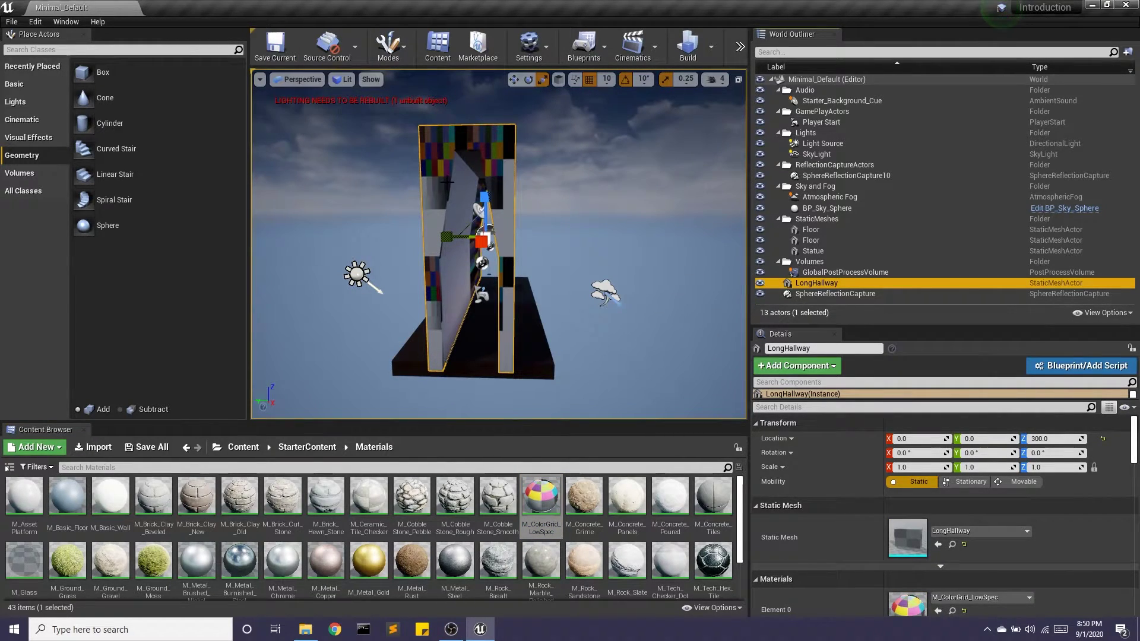
- Replace the hallway mesh's Element 0 material with M_Water_Ocean
{"action": "scroll", "coordinate": [505, 589], "scroll_direction": "down", "scroll_amount": 2}
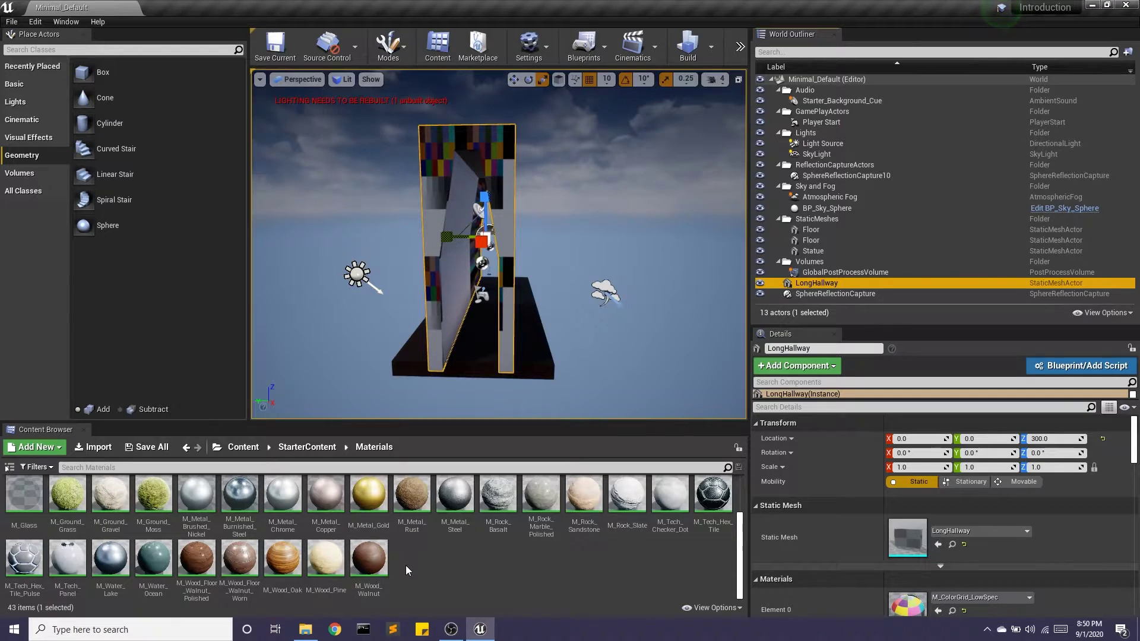
{"action": "left_click", "coordinate": [154, 560]}
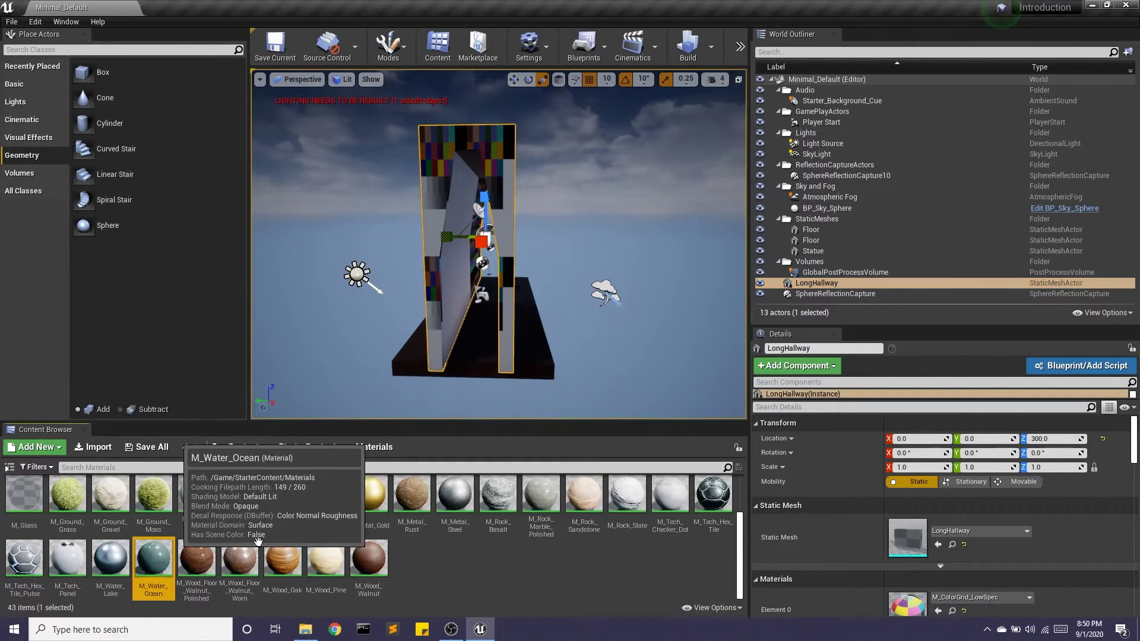
{"action": "left_click_drag", "start_coordinate": [153, 558], "coordinate": [905, 603]}
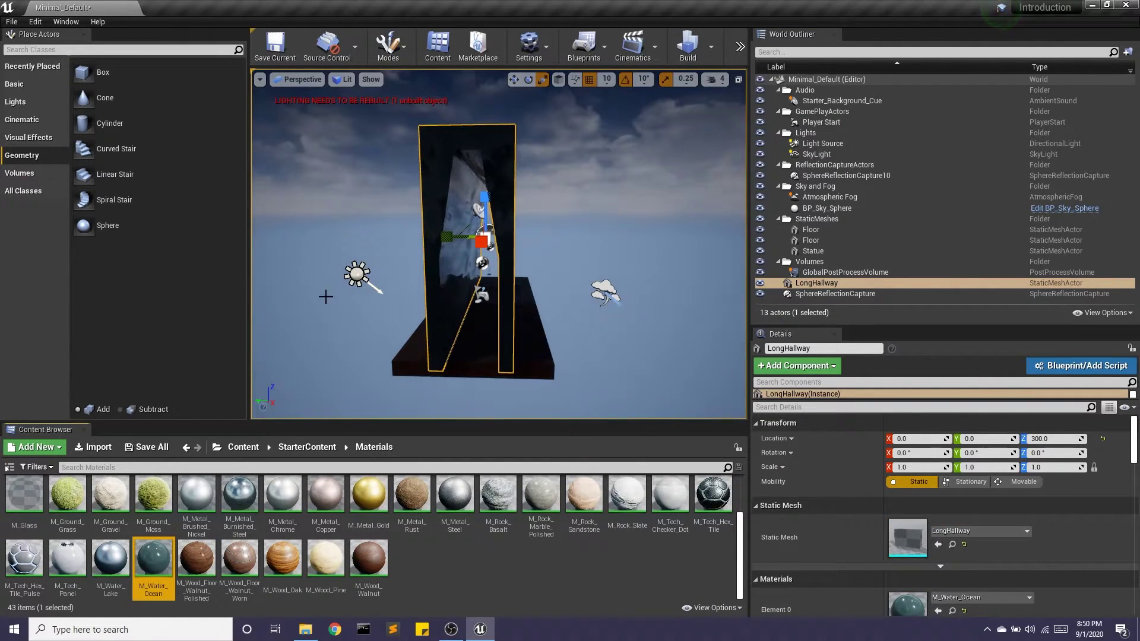
- Save the level and start playing it in the editor
{"action": "left_click", "coordinate": [275, 46]}
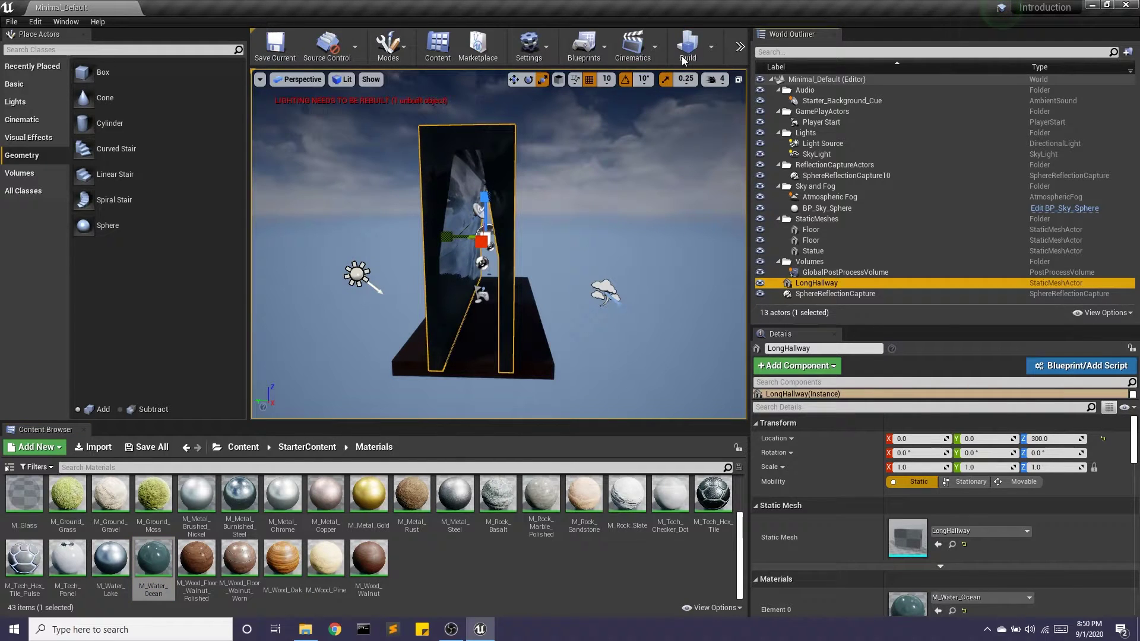
{"action": "left_click", "coordinate": [740, 48]}
{"action": "left_click", "coordinate": [783, 72]}
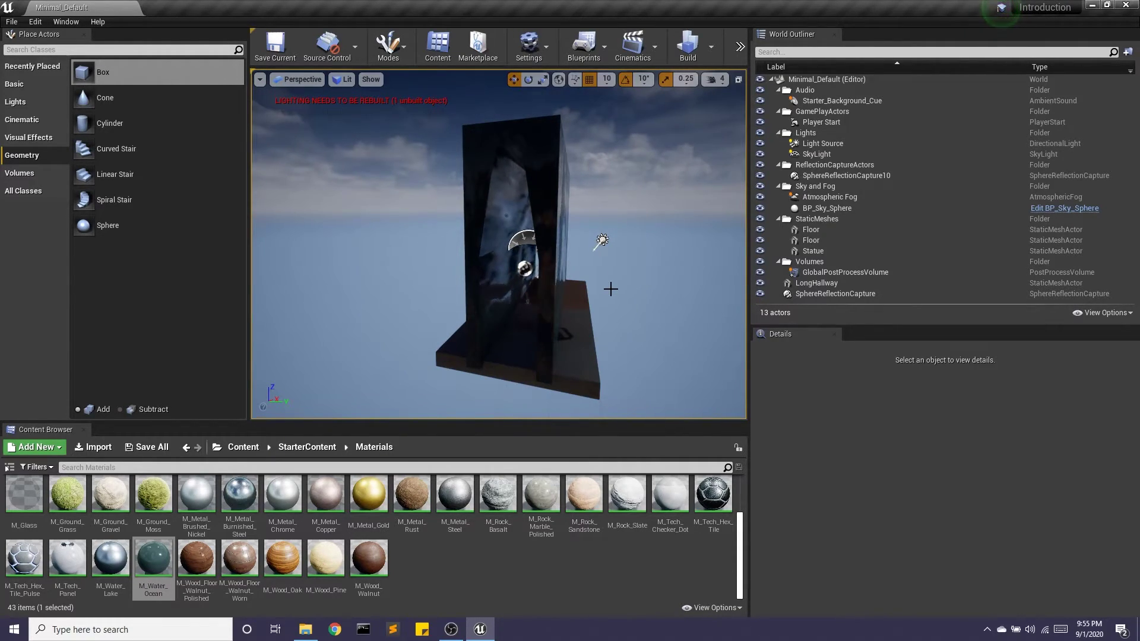
- Stretch the floor slab under the hallway to a Y scale of 3.5 and move it to Y -1160
{"action": "left_click", "coordinate": [570, 347]}
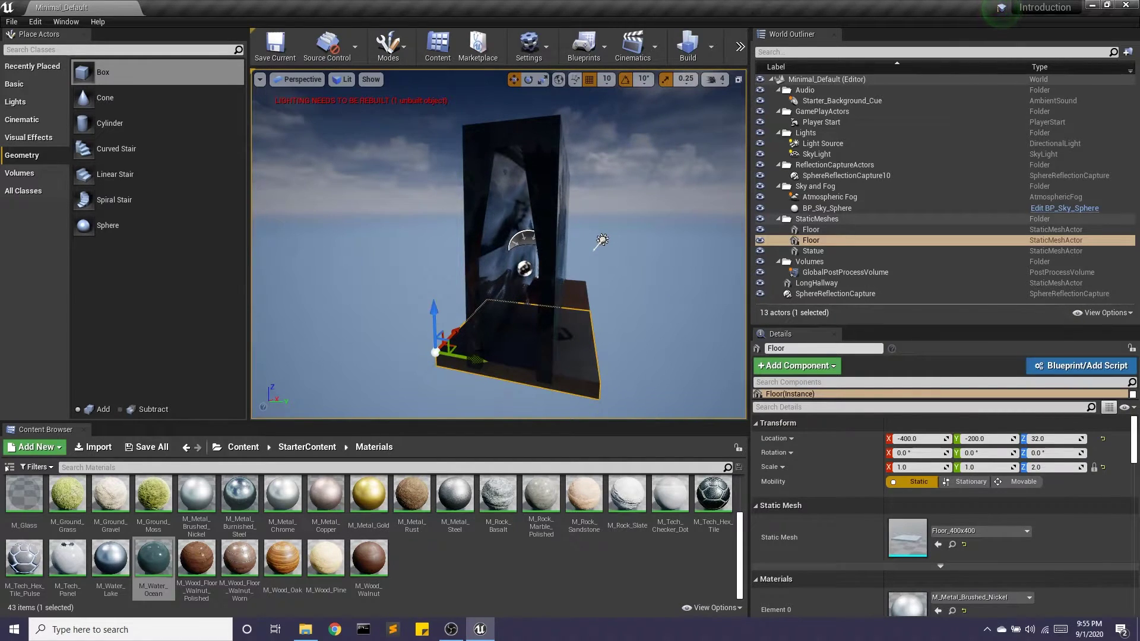
{"action": "key", "text": "r"}
{"action": "left_click_drag", "start_coordinate": [472, 359], "coordinate": [265, 336]}
{"action": "key", "text": "w"}
{"action": "right_click_drag", "start_coordinate": [308, 255], "coordinate": [351, 257]}
{"action": "left_click_drag", "start_coordinate": [344, 293], "coordinate": [372, 297]}
{"action": "scroll", "coordinate": [377, 300], "scroll_direction": "up", "scroll_amount": 5}
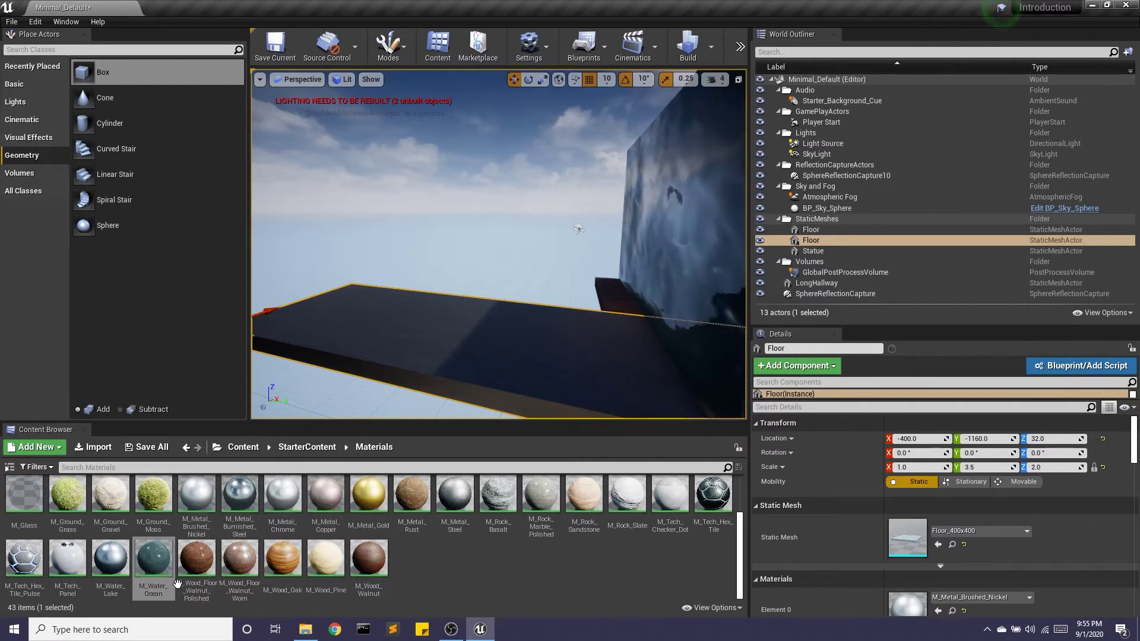
- Place an additive box brush on the extended floor, raised to Z 210, and switch to Brush Editing mode
{"action": "left_click_drag", "start_coordinate": [138, 95], "coordinate": [421, 326]}
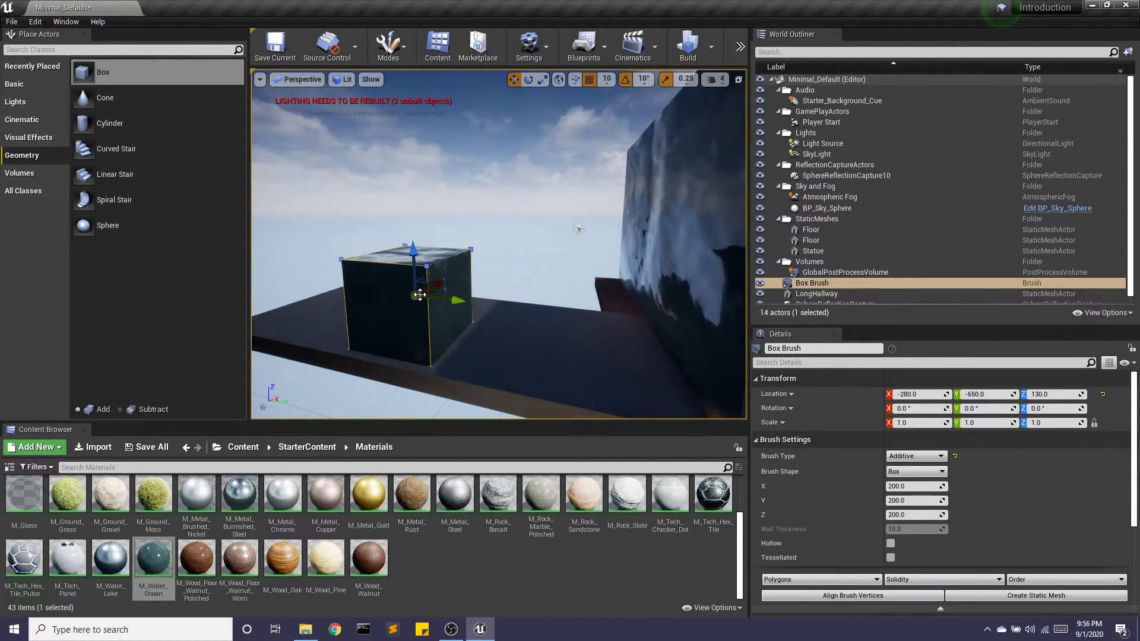
{"action": "left_click_drag", "start_coordinate": [413, 265], "coordinate": [407, 221]}
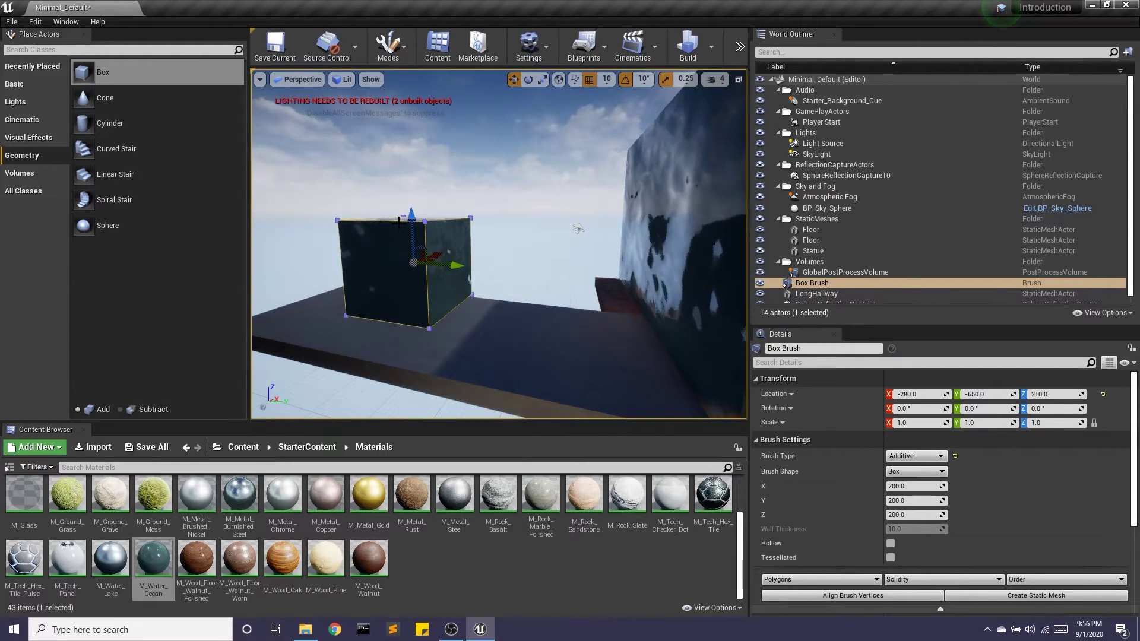
{"action": "left_click", "coordinate": [402, 56]}
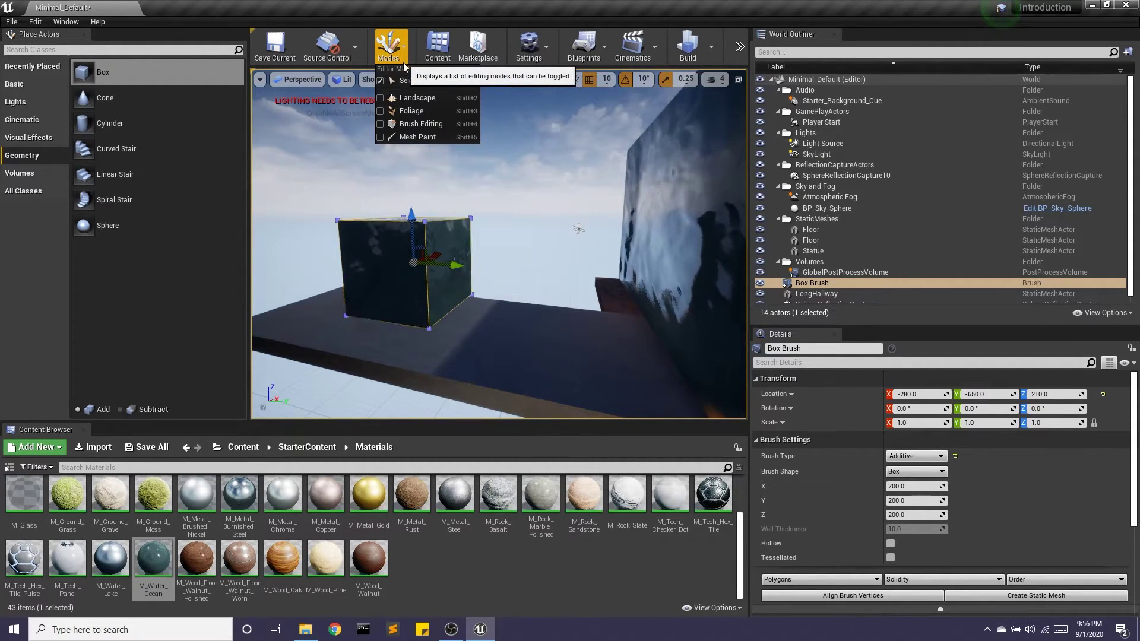
{"action": "left_click", "coordinate": [418, 124]}
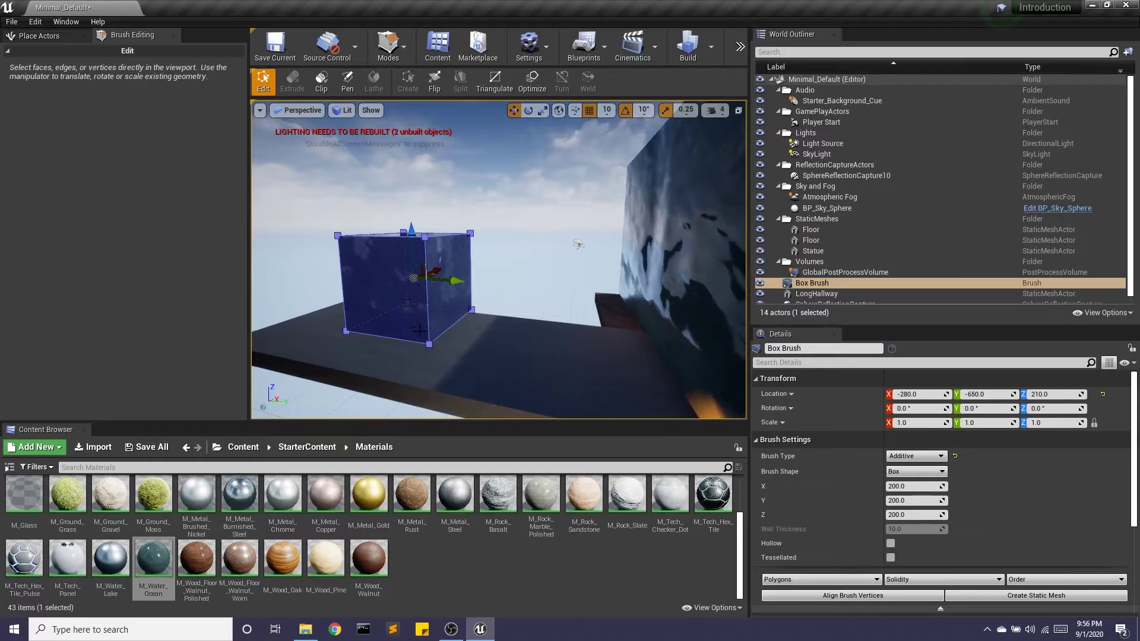
- Raise two diagonally opposite top corner vertices of the box brush well above the other two
{"action": "left_click", "coordinate": [425, 237]}
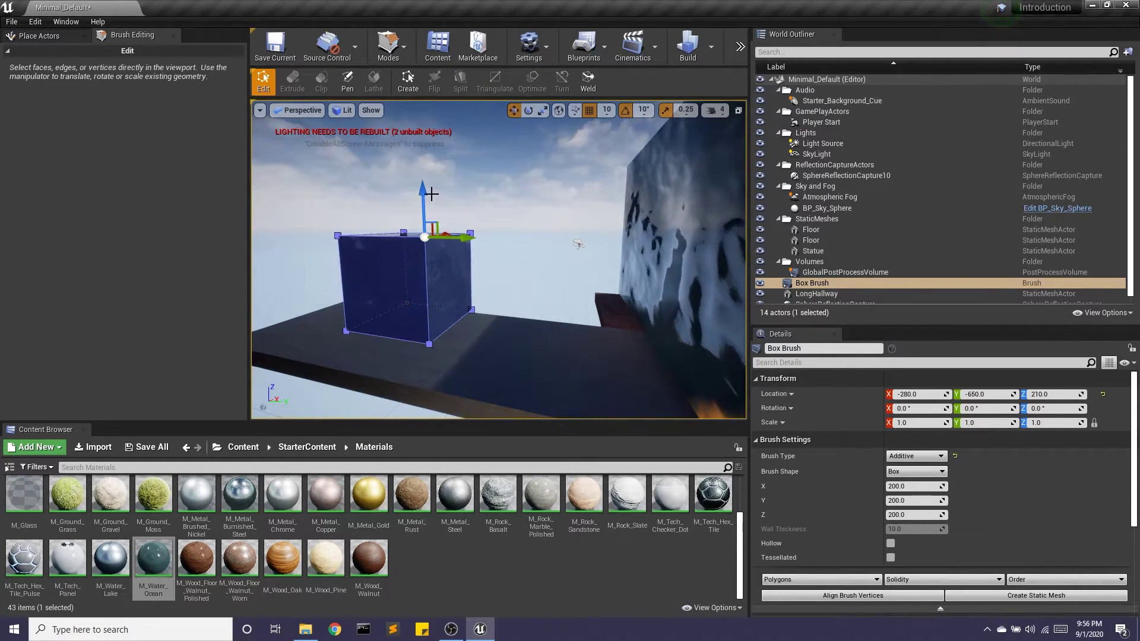
{"action": "left_click_drag", "start_coordinate": [423, 193], "coordinate": [424, 111]}
{"action": "mouse_move", "coordinate": [378, 301]}
{"action": "right_mouse_down"}
{"action": "mouse_move", "coordinate": [475, 301]}
{"action": "mouse_move", "coordinate": [255, 300]}
{"action": "mouse_move", "coordinate": [333, 338]}
{"action": "mouse_move", "coordinate": [273, 321]}
{"action": "right_mouse_up"}
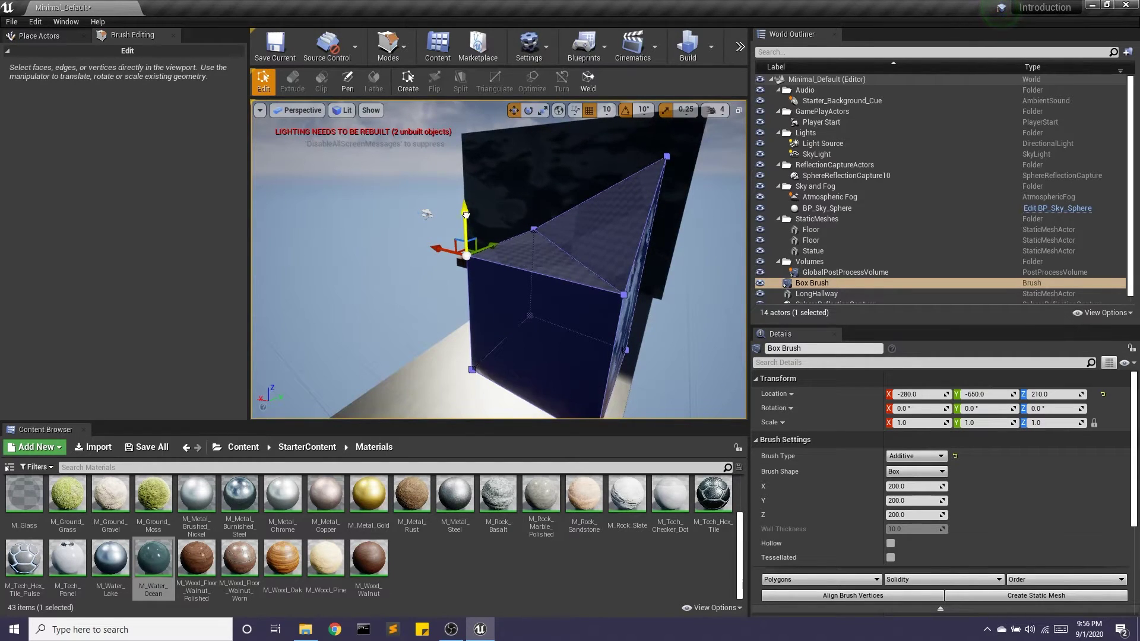
{"action": "left_click_drag", "start_coordinate": [466, 215], "coordinate": [463, 138]}
{"action": "mouse_move", "coordinate": [463, 138]}
{"action": "right_mouse_down"}
{"action": "mouse_move", "coordinate": [462, 178]}
{"action": "mouse_move", "coordinate": [480, 163]}
{"action": "right_mouse_up"}
{"action": "key", "text": "s"}
- Lower one bottom corner vertex of the box brush
{"action": "left_click", "coordinate": [531, 262]}
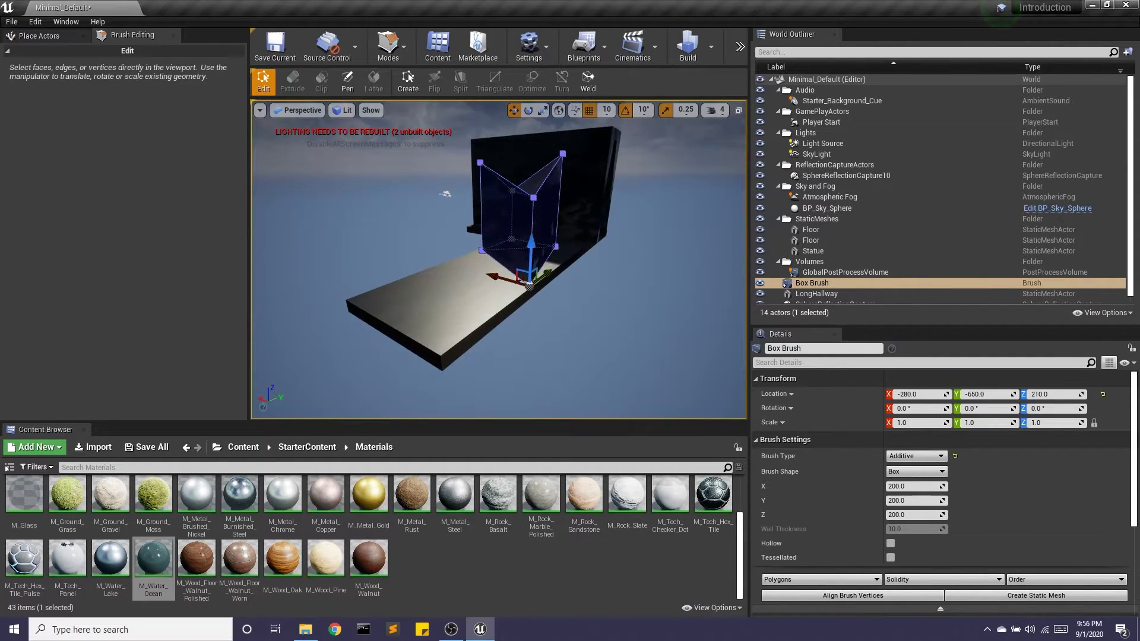
{"action": "right_click_drag", "start_coordinate": [532, 261], "coordinate": [623, 249]}
{"action": "key", "text": "a"}
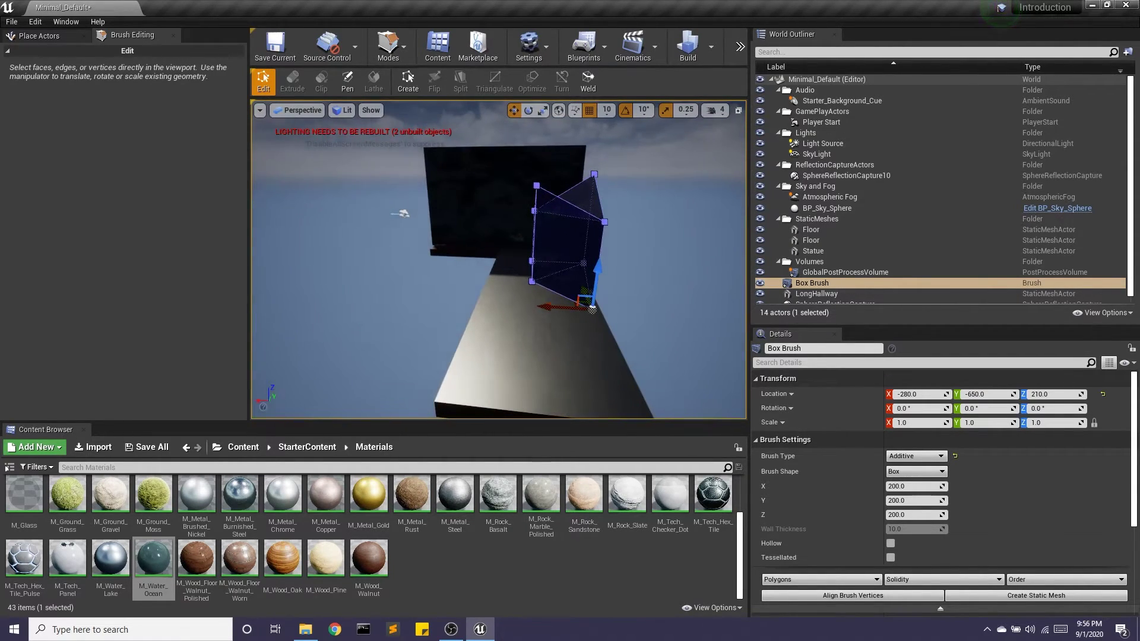
{"action": "right_click_drag", "start_coordinate": [508, 272], "coordinate": [506, 286]}
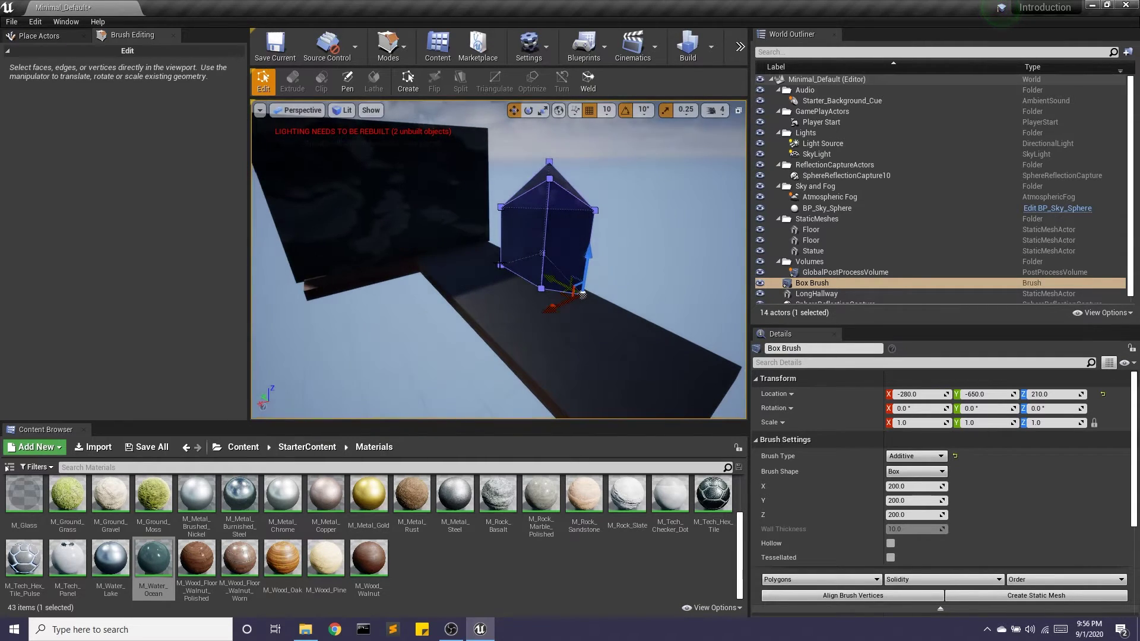
{"action": "left_click", "coordinate": [500, 266]}
{"action": "left_click_drag", "start_coordinate": [501, 226], "coordinate": [492, 268]}
- Try to rotate a side face of the box brush
{"action": "mouse_move", "coordinate": [579, 302]}
{"action": "right_mouse_down"}
{"action": "mouse_move", "coordinate": [552, 303]}
{"action": "mouse_move", "coordinate": [588, 305]}
{"action": "right_mouse_up"}
{"action": "left_click", "coordinate": [496, 268]}
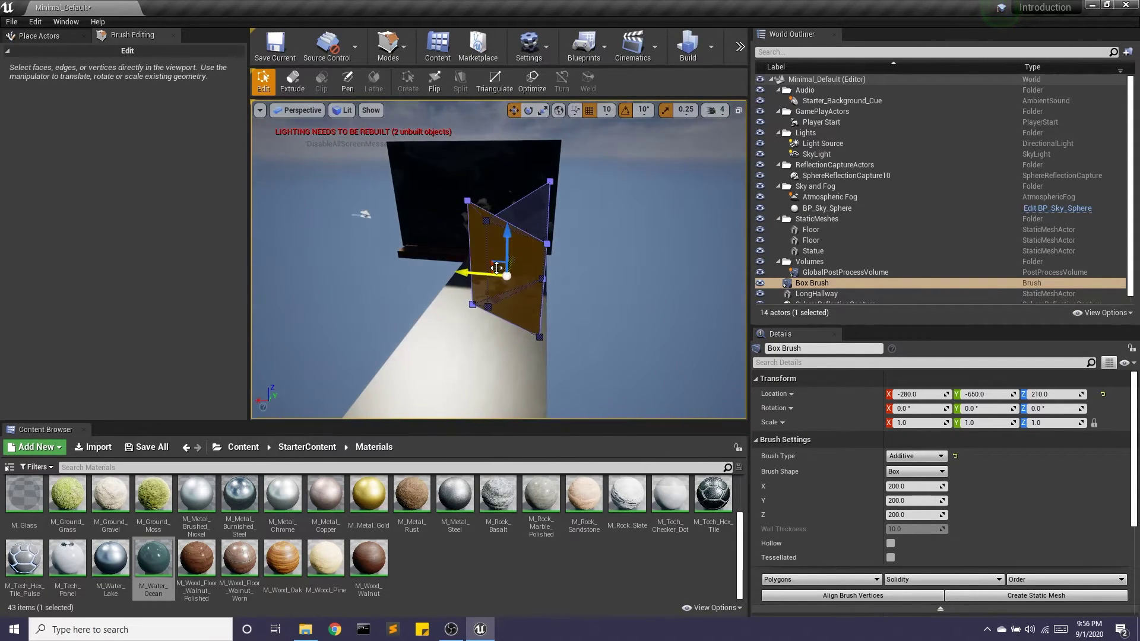
{"action": "left_click", "coordinate": [529, 111]}
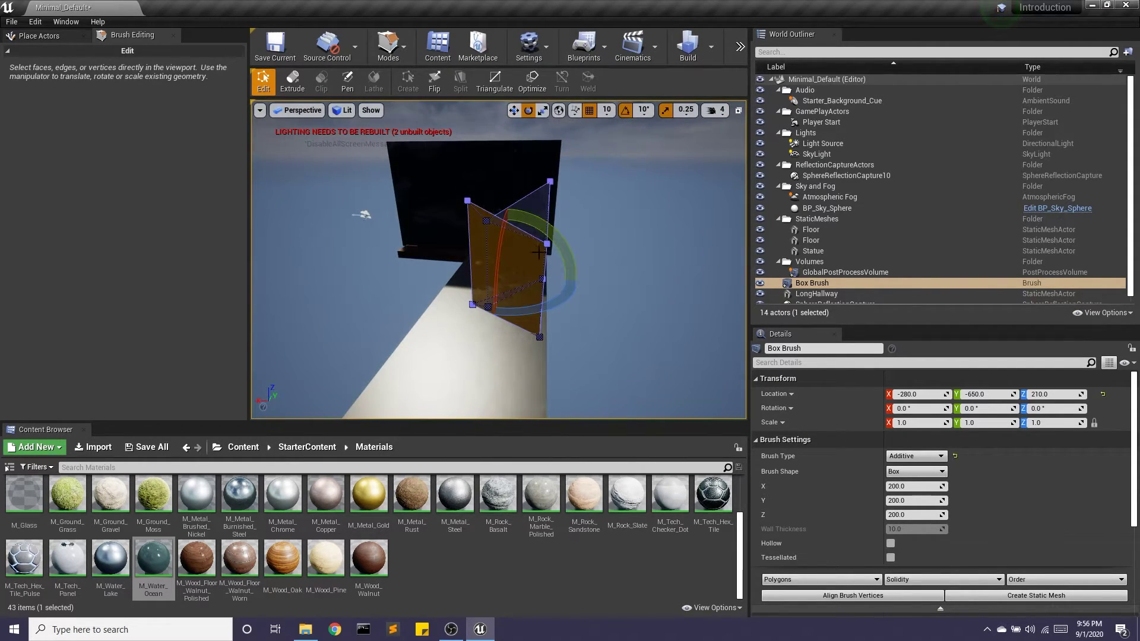
{"action": "left_click_drag", "start_coordinate": [522, 199], "coordinate": [550, 228]}
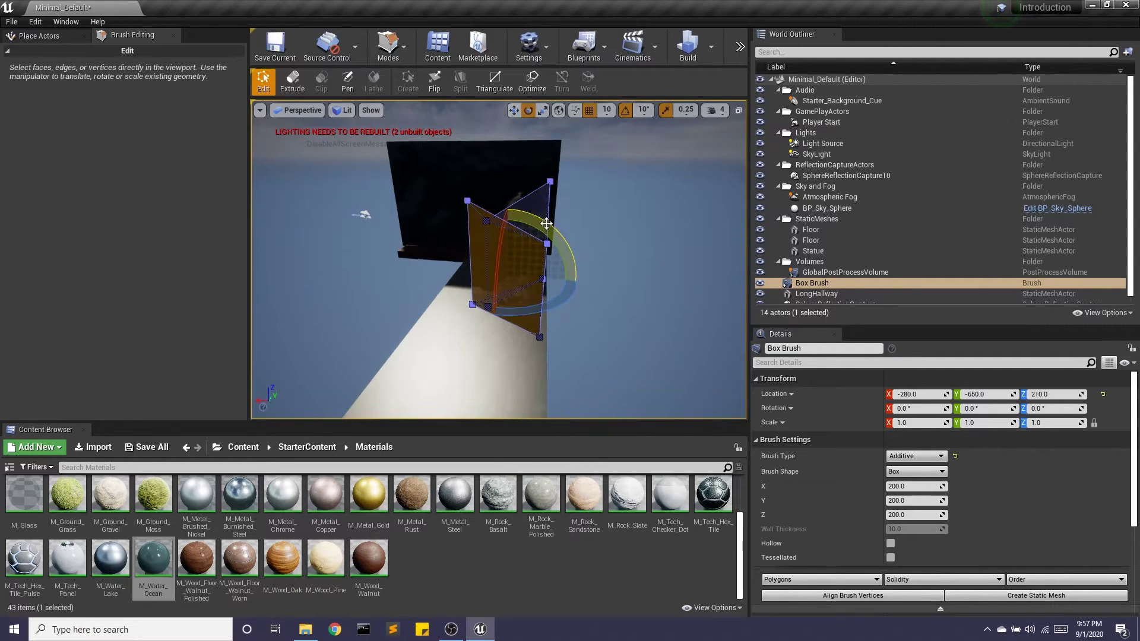
{"action": "mouse_move", "coordinate": [611, 232]}
{"action": "right_mouse_down"}
{"action": "mouse_move", "coordinate": [436, 226]}
{"action": "mouse_move", "coordinate": [522, 229]}
{"action": "right_mouse_up"}
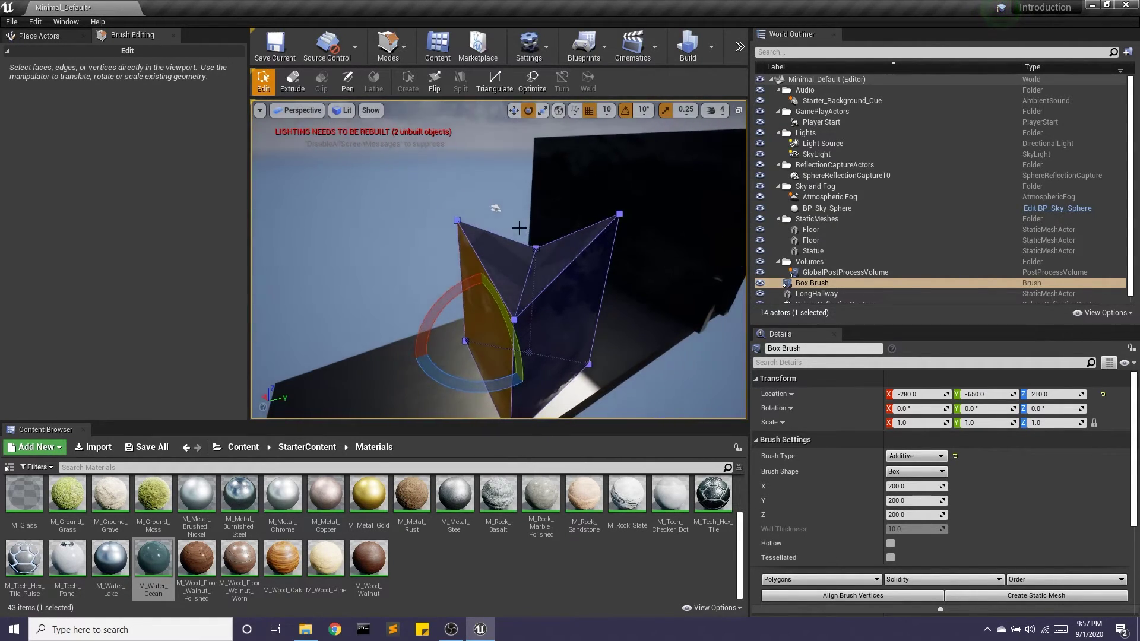
{"action": "right_click", "coordinate": [434, 220]}
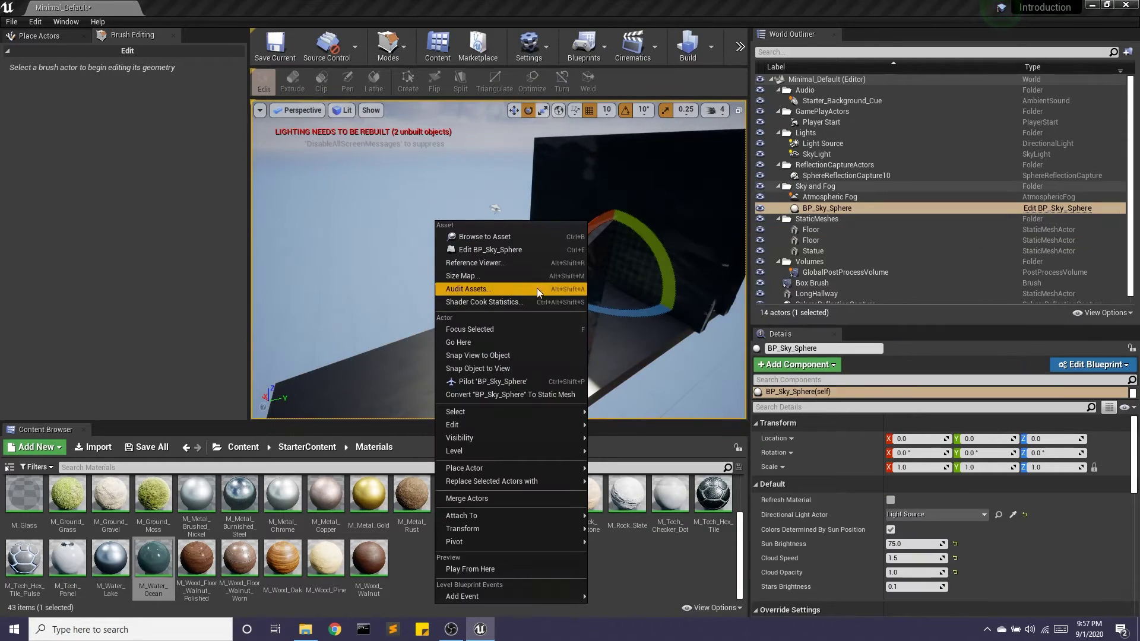
- Move the reshaped box brush along X to -500, off the edge of the floor
{"action": "left_click", "coordinate": [590, 285]}
{"action": "right_click_drag", "start_coordinate": [493, 279], "coordinate": [535, 276]}
{"action": "right_click_drag", "start_coordinate": [459, 324], "coordinate": [593, 306]}
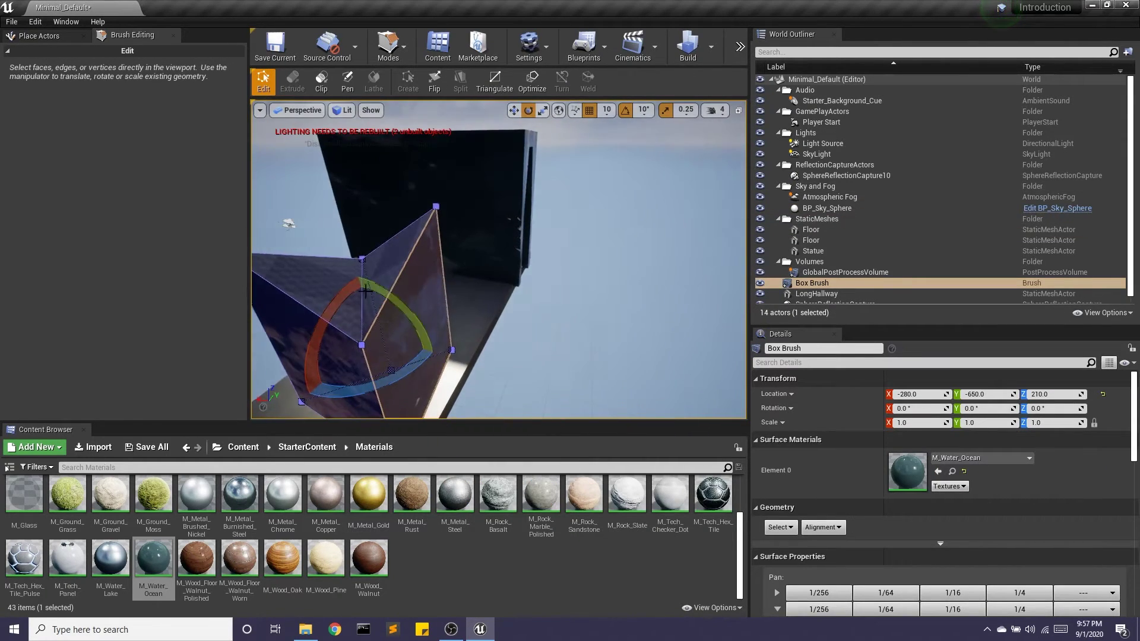
{"action": "scroll", "coordinate": [302, 333], "scroll_direction": "down", "scroll_amount": 5}
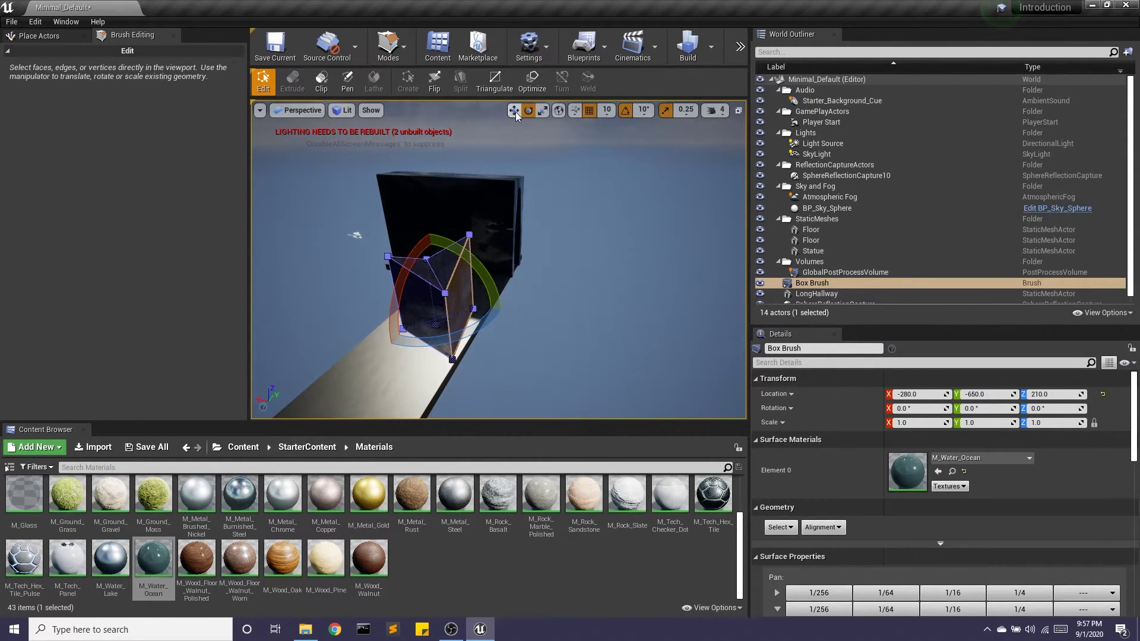
{"action": "left_click", "coordinate": [514, 110]}
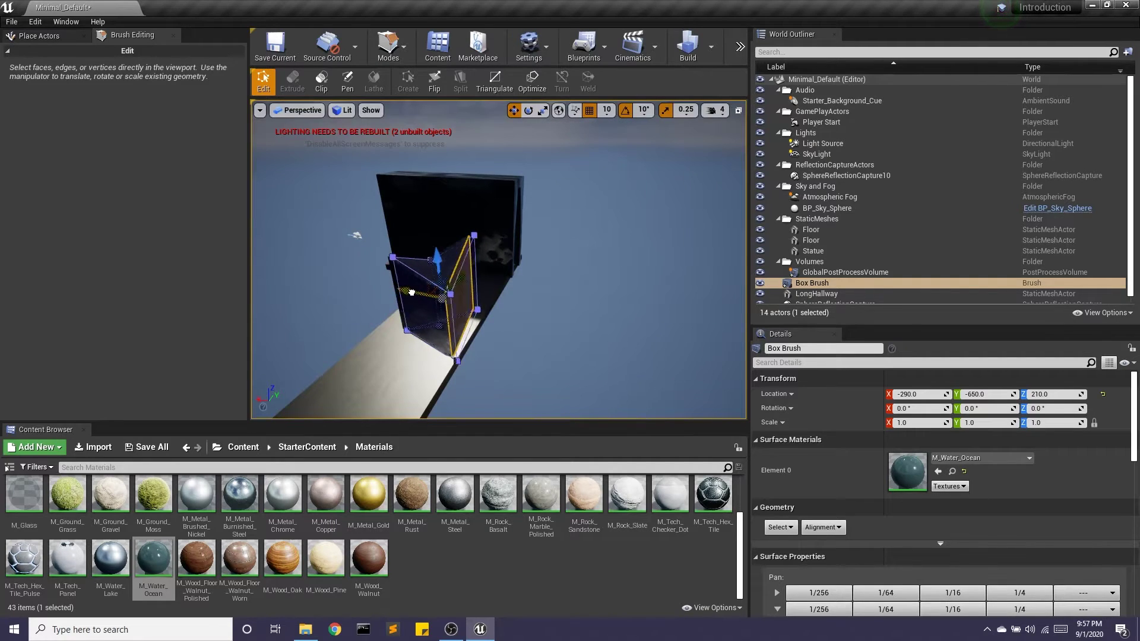
{"action": "left_click_drag", "start_coordinate": [411, 292], "coordinate": [460, 304]}
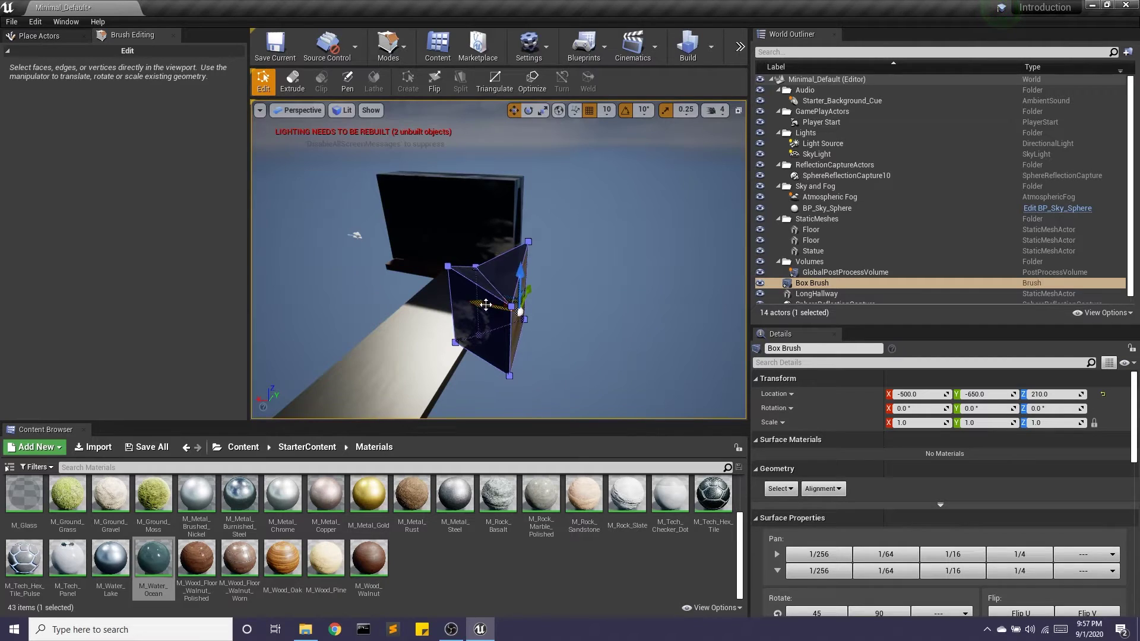
- Pull the brush's outer end face away from the floor to lengthen the shape to about 500 units
{"action": "left_click_drag", "start_coordinate": [514, 310], "coordinate": [614, 329]}
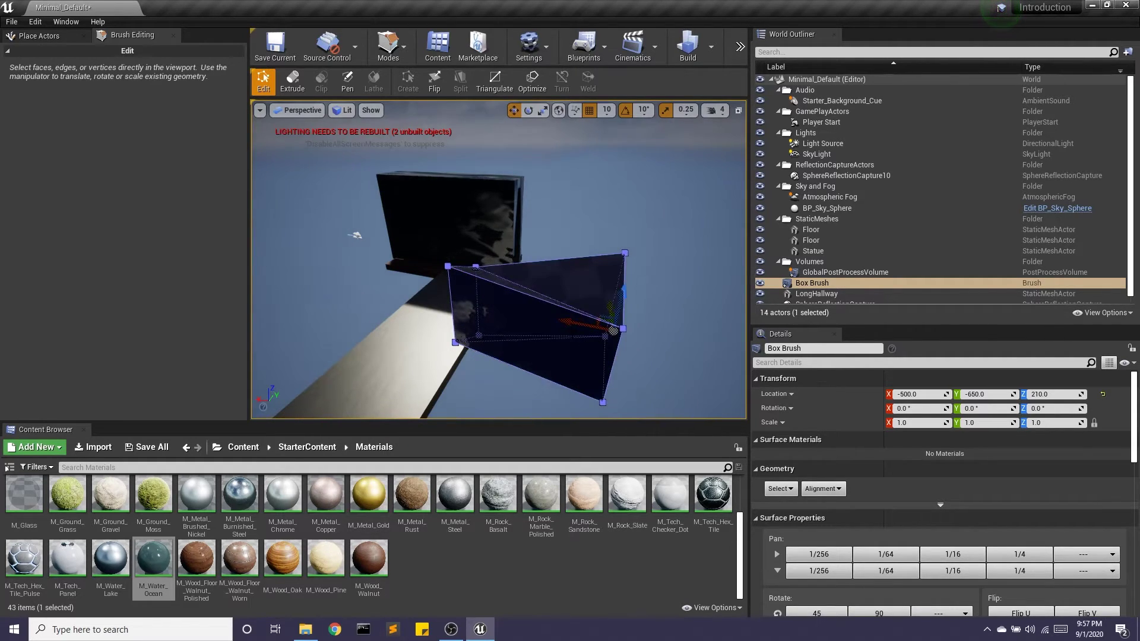
{"action": "mouse_move", "coordinate": [613, 329]}
{"action": "right_mouse_down"}
{"action": "mouse_move", "coordinate": [558, 333]}
{"action": "mouse_move", "coordinate": [600, 341]}
{"action": "mouse_move", "coordinate": [545, 346]}
{"action": "mouse_move", "coordinate": [415, 342]}
{"action": "mouse_move", "coordinate": [439, 338]}
{"action": "right_mouse_up"}
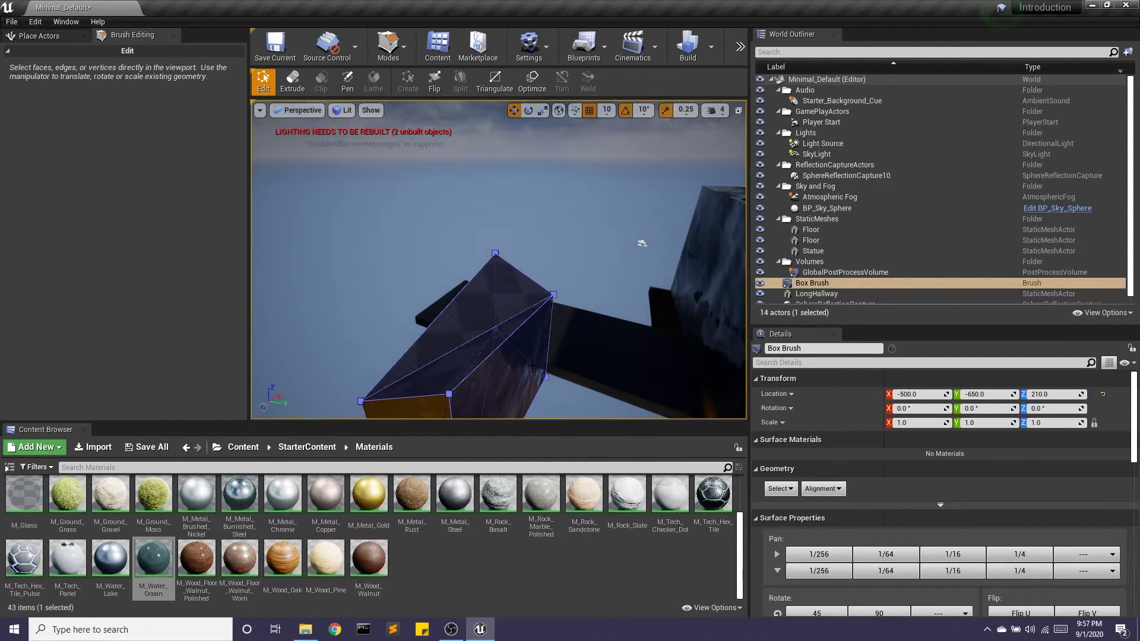
{"action": "left_click_drag", "start_coordinate": [642, 243], "coordinate": [659, 192], "text": "alt"}
{"action": "left_click", "coordinate": [595, 356]}
{"action": "scroll", "coordinate": [594, 357], "scroll_direction": "down", "scroll_amount": 4}
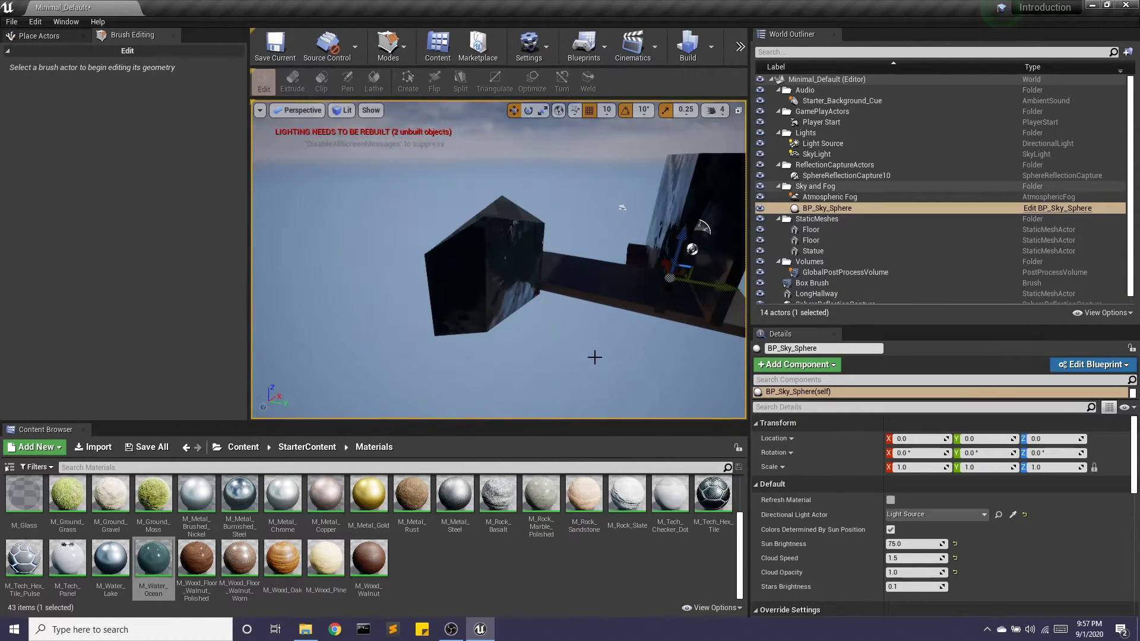
{"action": "right_click_drag", "start_coordinate": [496, 336], "coordinate": [523, 306]}
{"action": "left_click_drag", "start_coordinate": [451, 332], "coordinate": [436, 330], "text": "alt"}
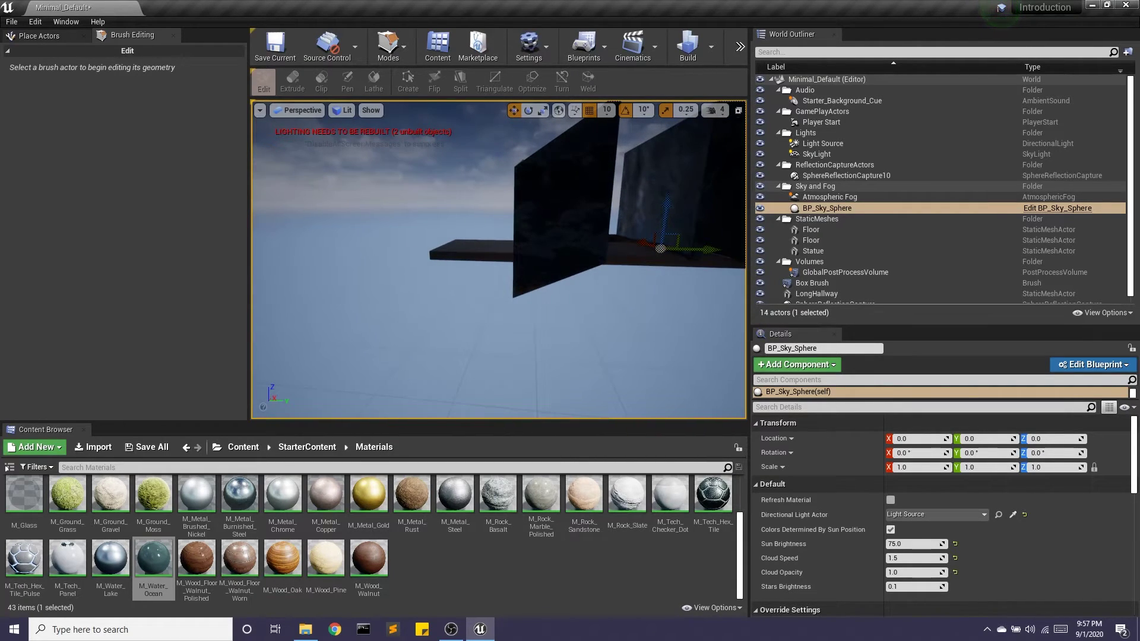
- Raise the lengthened box brush to Z 330
{"action": "left_click", "coordinate": [585, 222]}
{"action": "right_click_drag", "start_coordinate": [552, 183], "coordinate": [540, 183]}
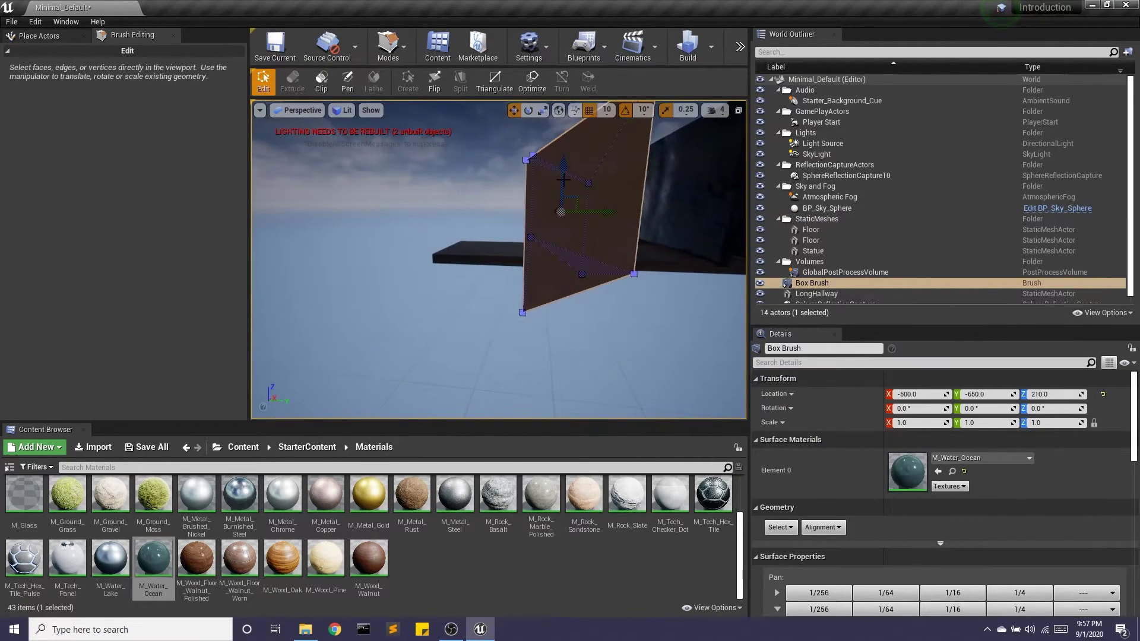
{"action": "mouse_move", "coordinate": [563, 179]}
{"action": "left_mouse_down", "text": "alt"}
{"action": "mouse_move", "coordinate": [550, 180]}
{"action": "mouse_move", "coordinate": [570, 107]}
{"action": "left_mouse_up", "text": "alt"}
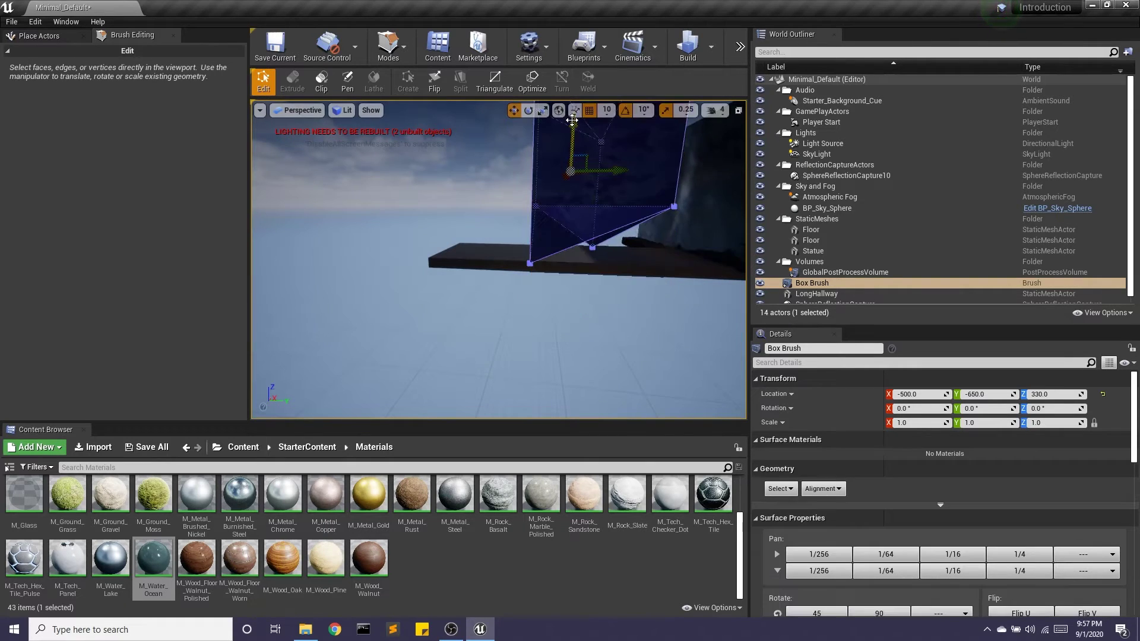
{"action": "scroll", "coordinate": [561, 216], "scroll_direction": "down", "scroll_amount": 2}
{"action": "middle_click_drag", "start_coordinate": [669, 250], "coordinate": [670, 282]}
{"action": "left_click_drag", "start_coordinate": [595, 191], "coordinate": [593, 222], "text": "alt"}
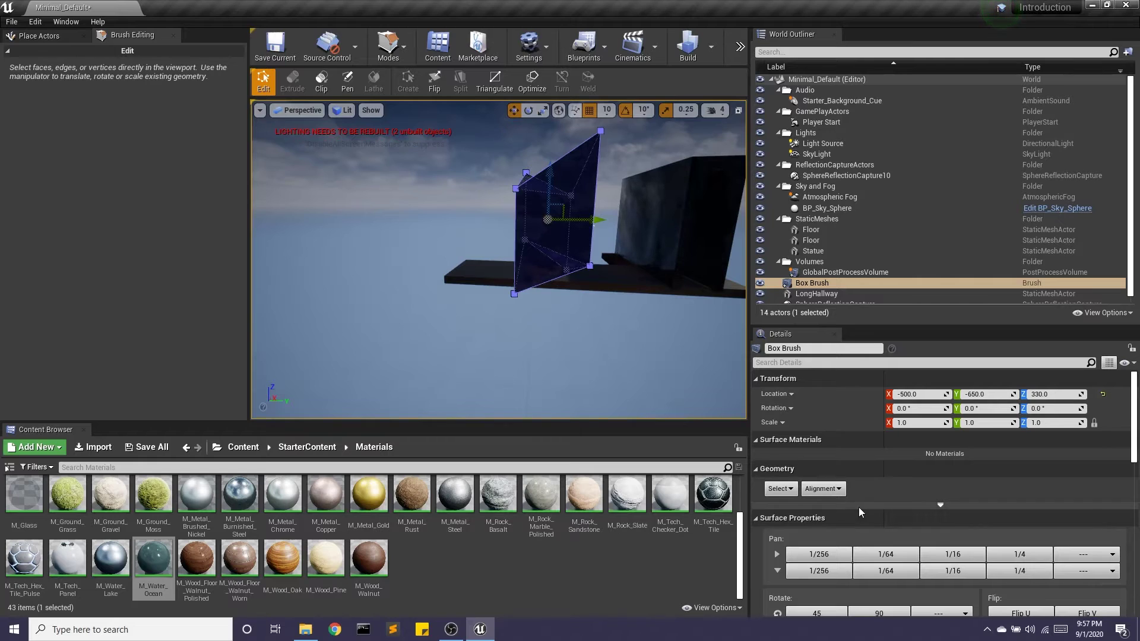
- Convert the box brush to a static mesh named FunShape in the Content folder
{"action": "left_click", "coordinate": [949, 504]}
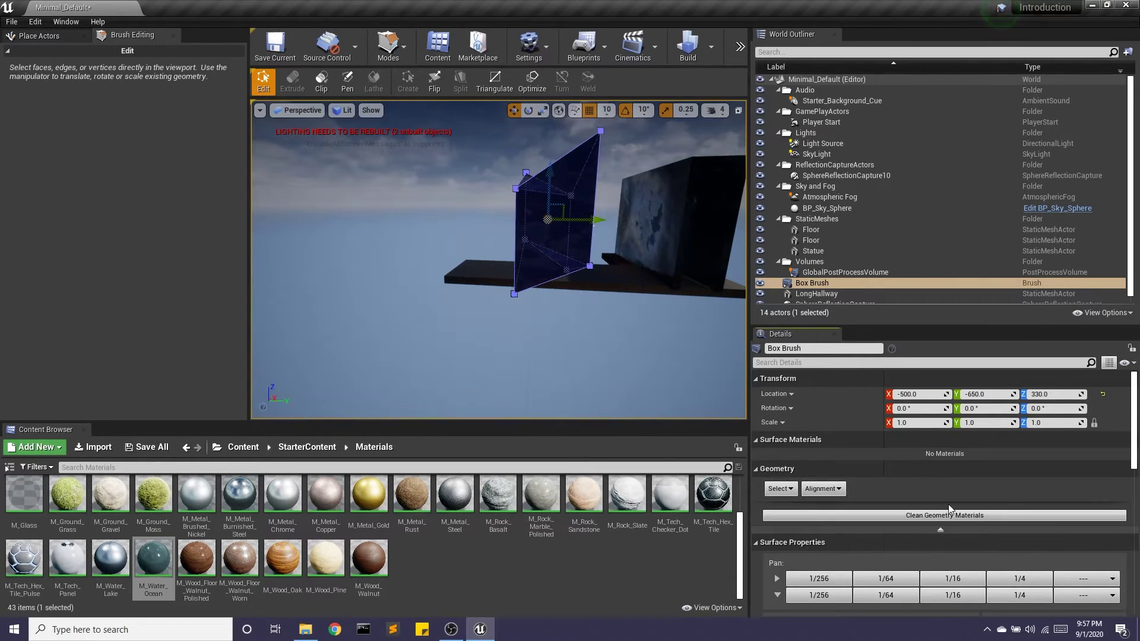
{"action": "scroll", "coordinate": [949, 504], "scroll_direction": "down", "scroll_amount": 10}
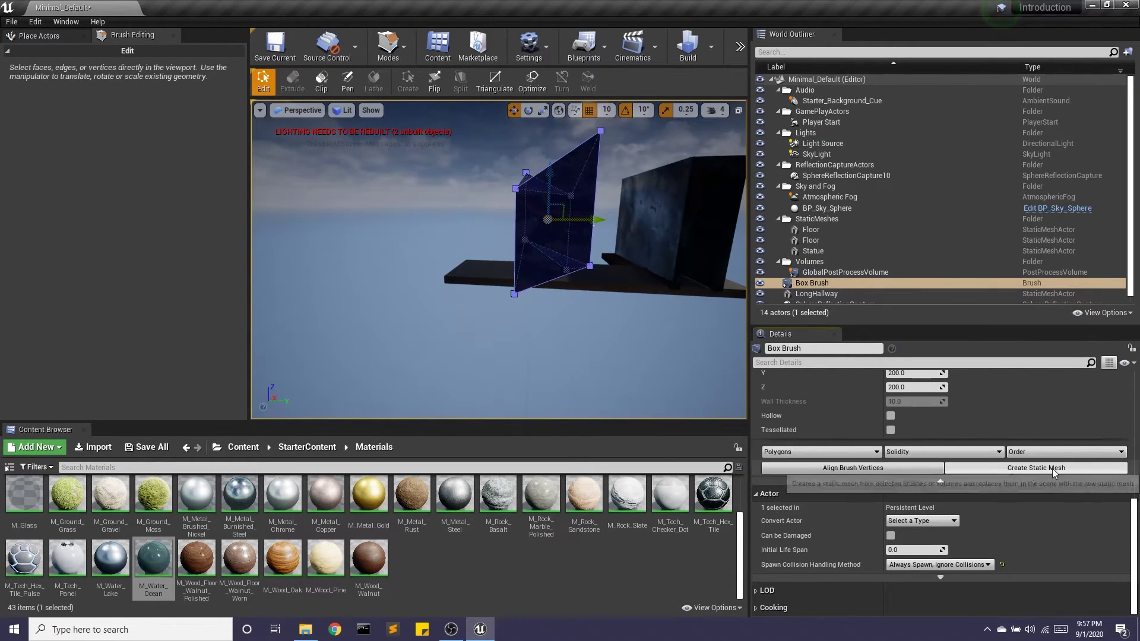
{"action": "left_click", "coordinate": [1036, 468]}
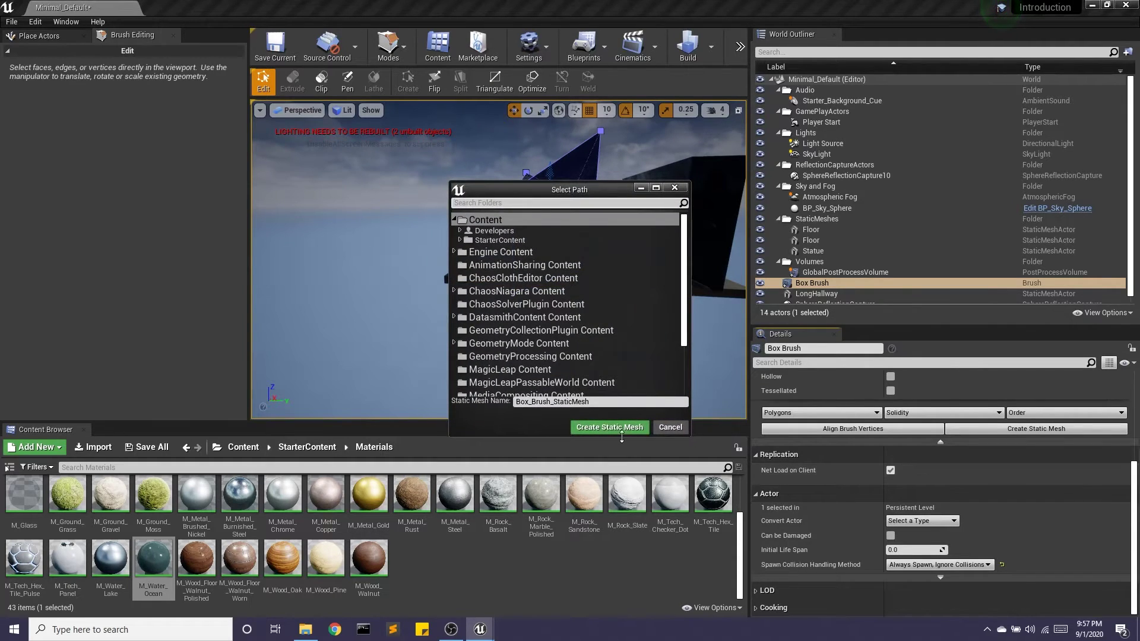
{"action": "left_click", "coordinate": [614, 402]}
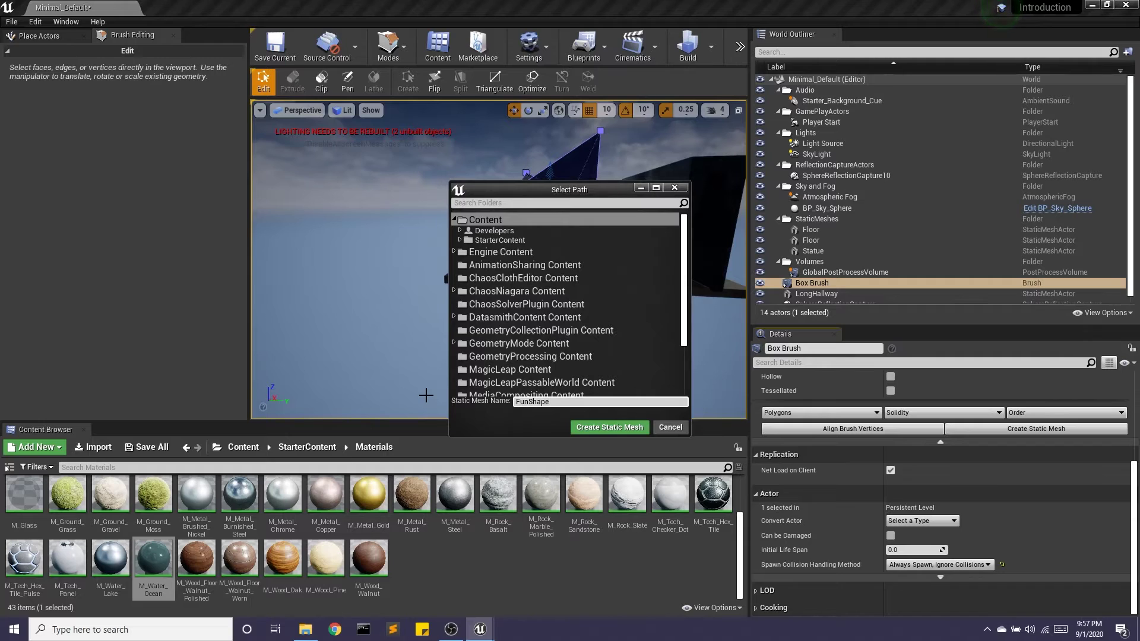
{"action": "left_click", "coordinate": [612, 426]}
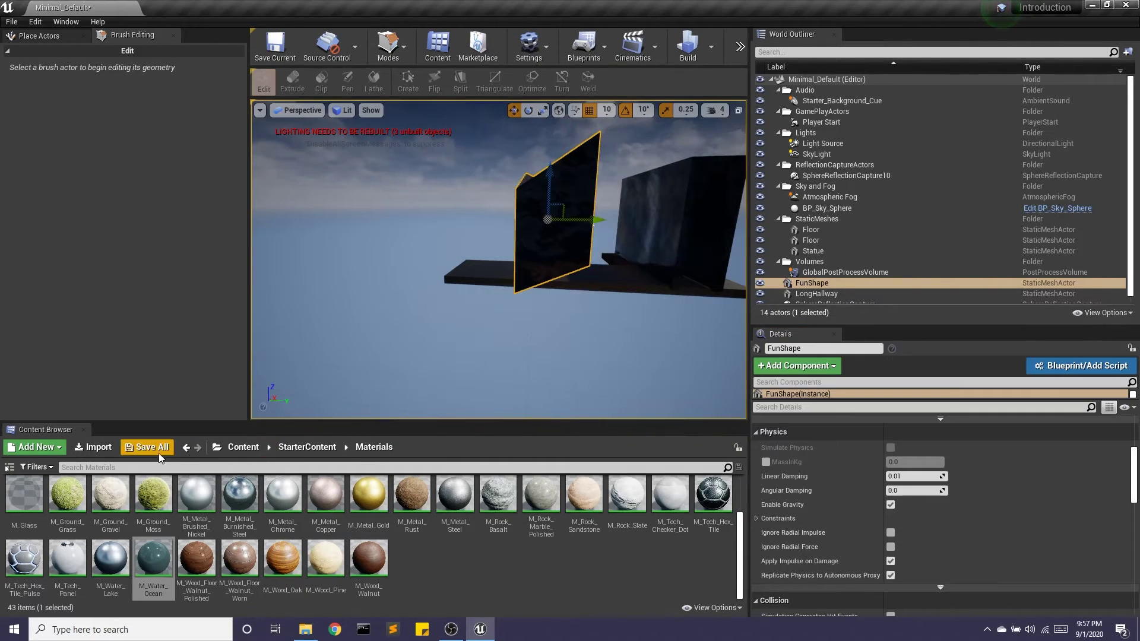
- Create a folder named StaticMeshes in the Content folder
{"action": "left_click", "coordinate": [237, 447]}
{"action": "right_click", "coordinate": [315, 513]}
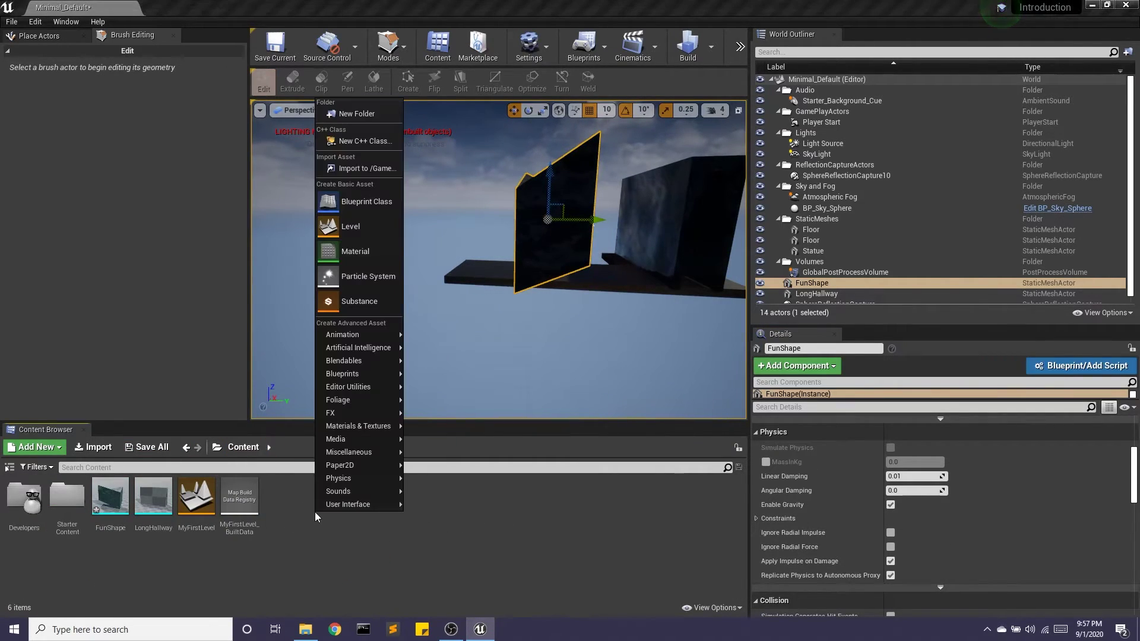
{"action": "left_click", "coordinate": [351, 112]}
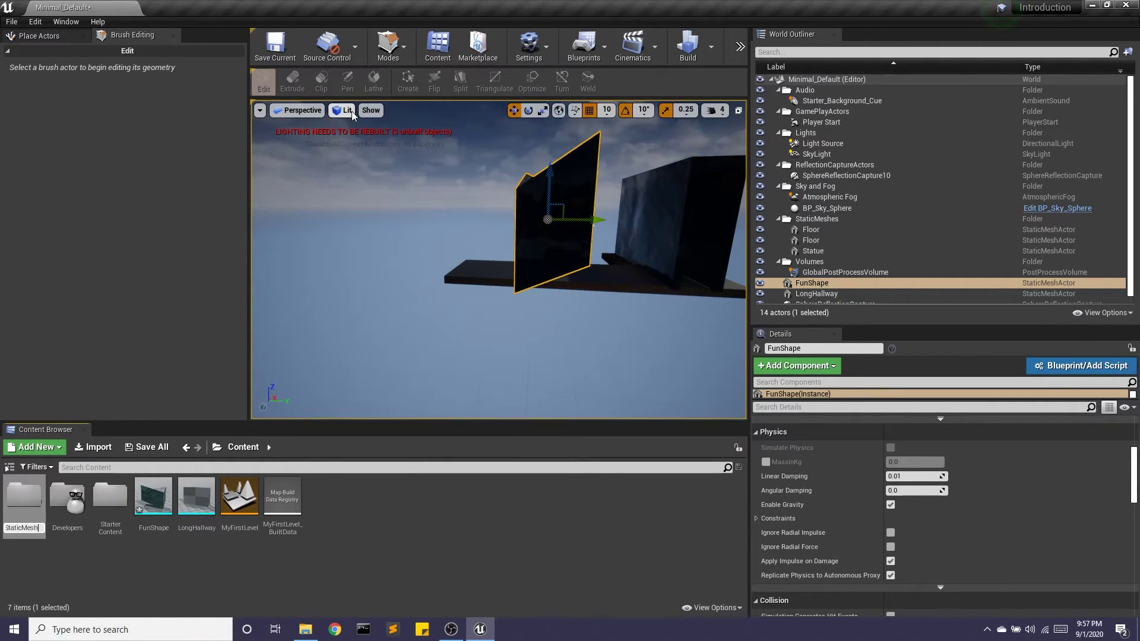
{"action": "key", "text": "Return"}
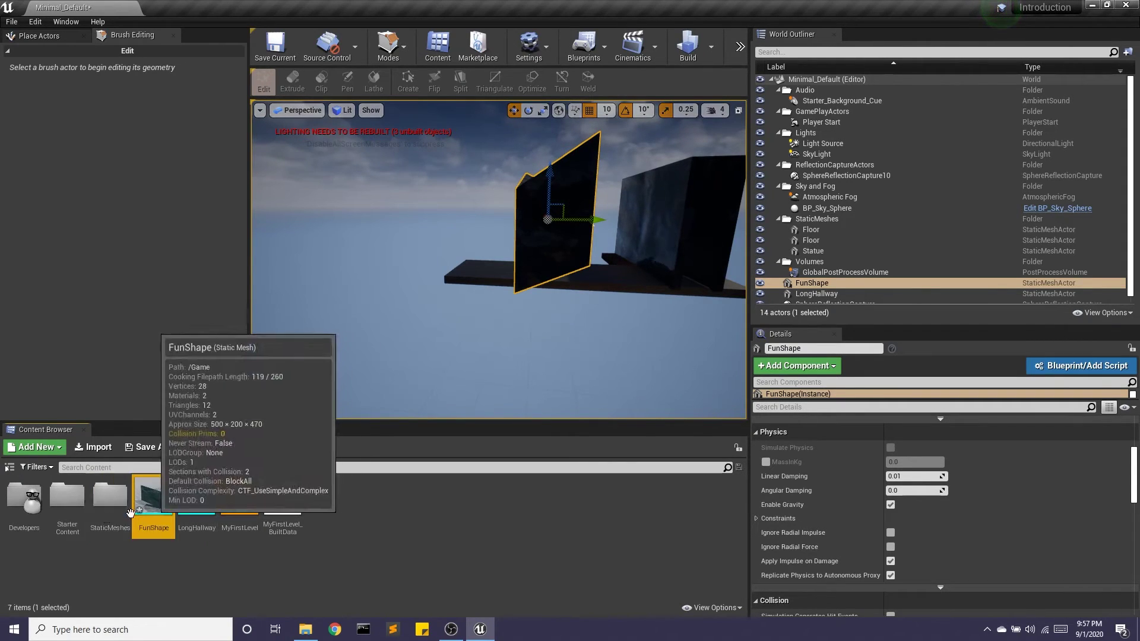
- Move the FunShape and LongHallway static meshes into the StaticMeshes folder
{"action": "left_click_drag", "start_coordinate": [153, 498], "coordinate": [105, 509]}
{"action": "left_click", "coordinate": [154, 534]}
{"action": "left_click", "coordinate": [136, 525]}
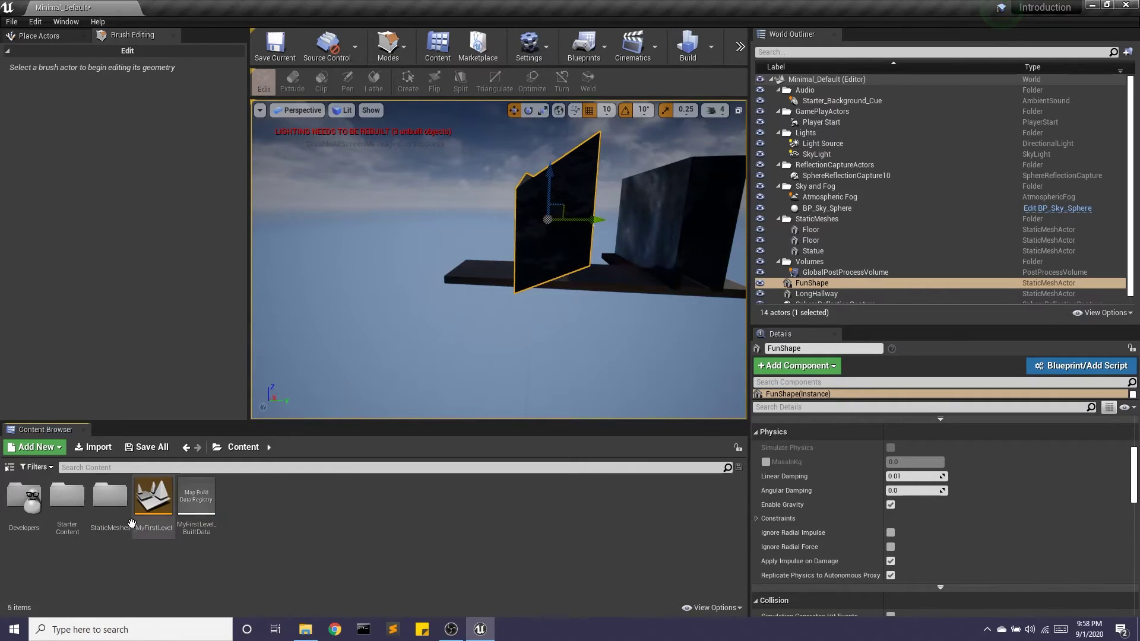
- Open the Materials folder inside StarterContent and bring FunShape's material slots into view
{"action": "double_click", "coordinate": [70, 501]}
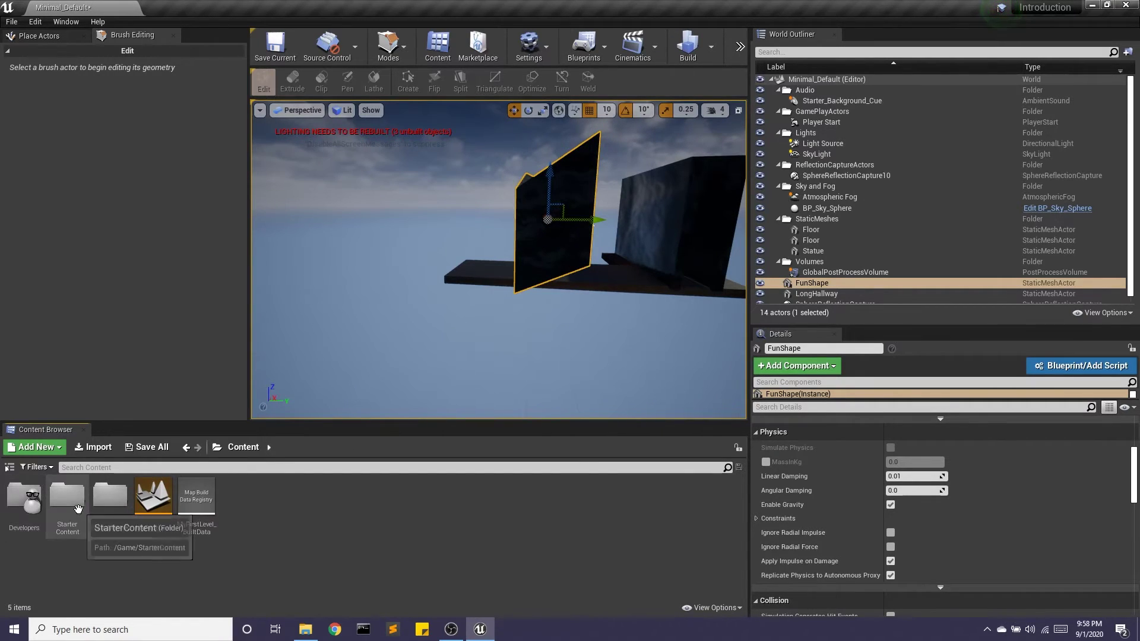
{"action": "double_click", "coordinate": [240, 504]}
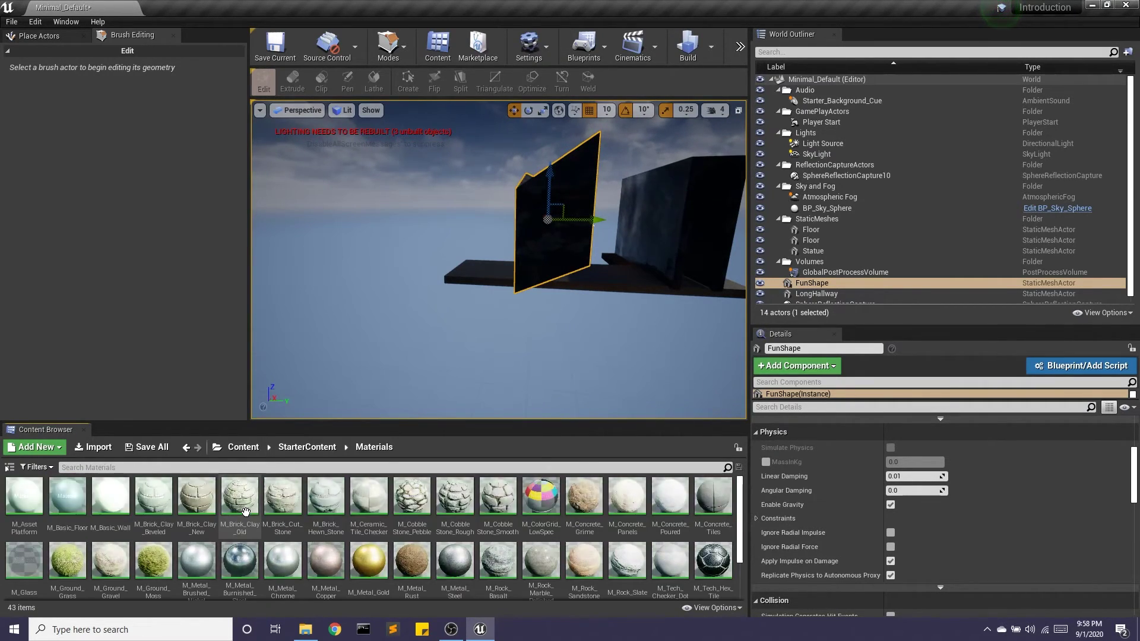
{"action": "scroll", "coordinate": [245, 511], "scroll_direction": "down", "scroll_amount": 1}
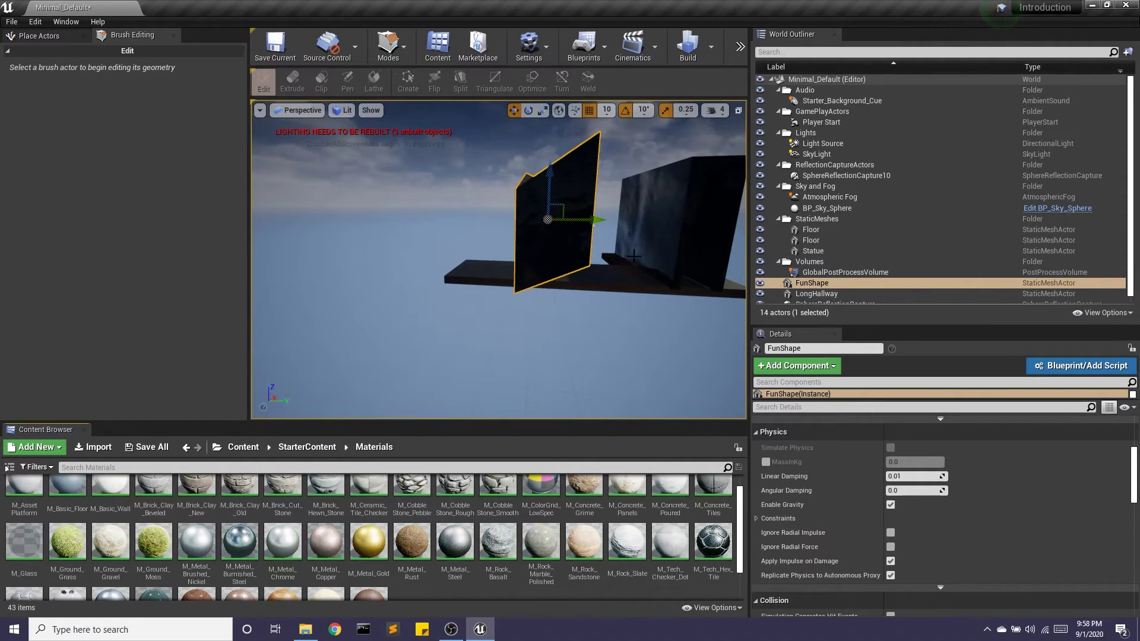
{"action": "scroll", "coordinate": [866, 507], "scroll_direction": "down", "scroll_amount": 8}
{"action": "scroll", "coordinate": [866, 507], "scroll_direction": "up", "scroll_amount": 3}
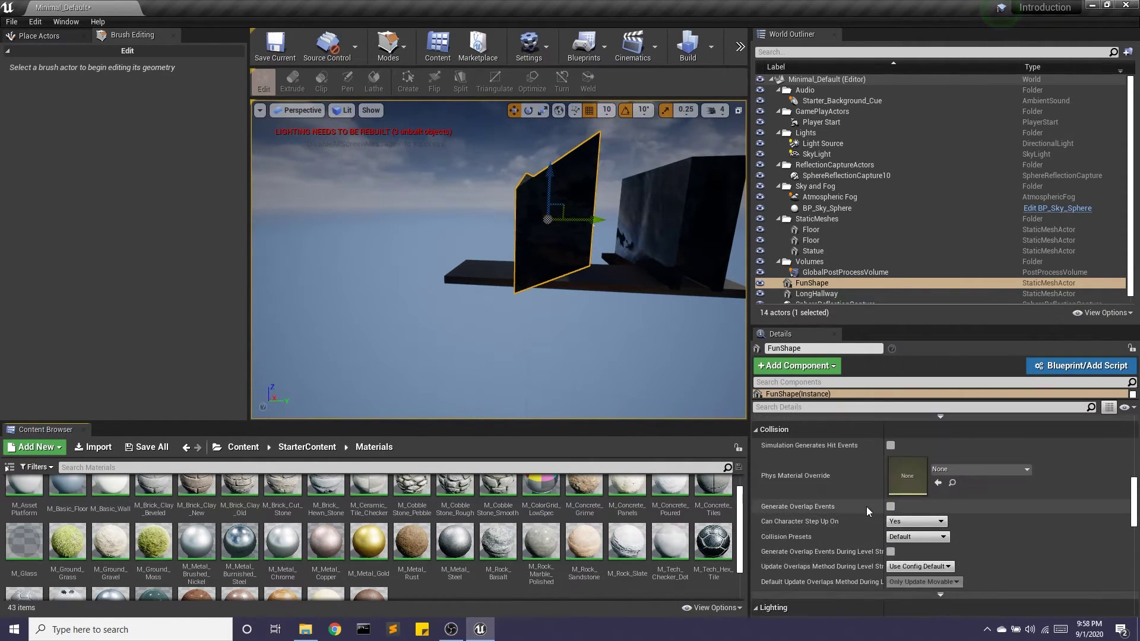
{"action": "scroll", "coordinate": [867, 507], "scroll_direction": "up", "scroll_amount": 5}
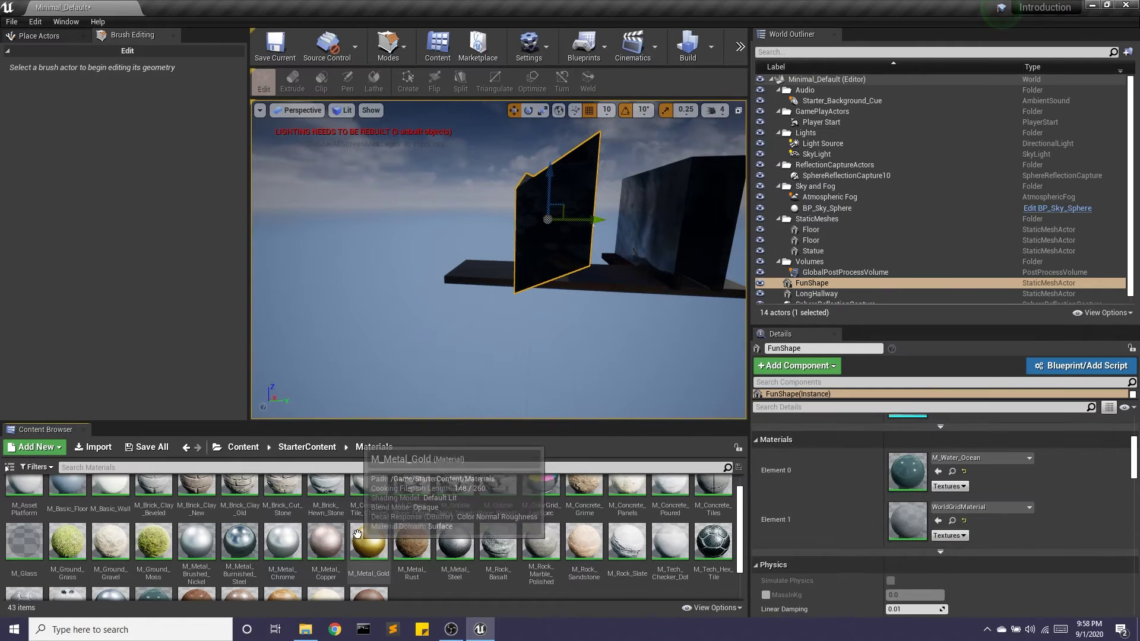
{"action": "scroll", "coordinate": [357, 533], "scroll_direction": "up", "scroll_amount": 1}
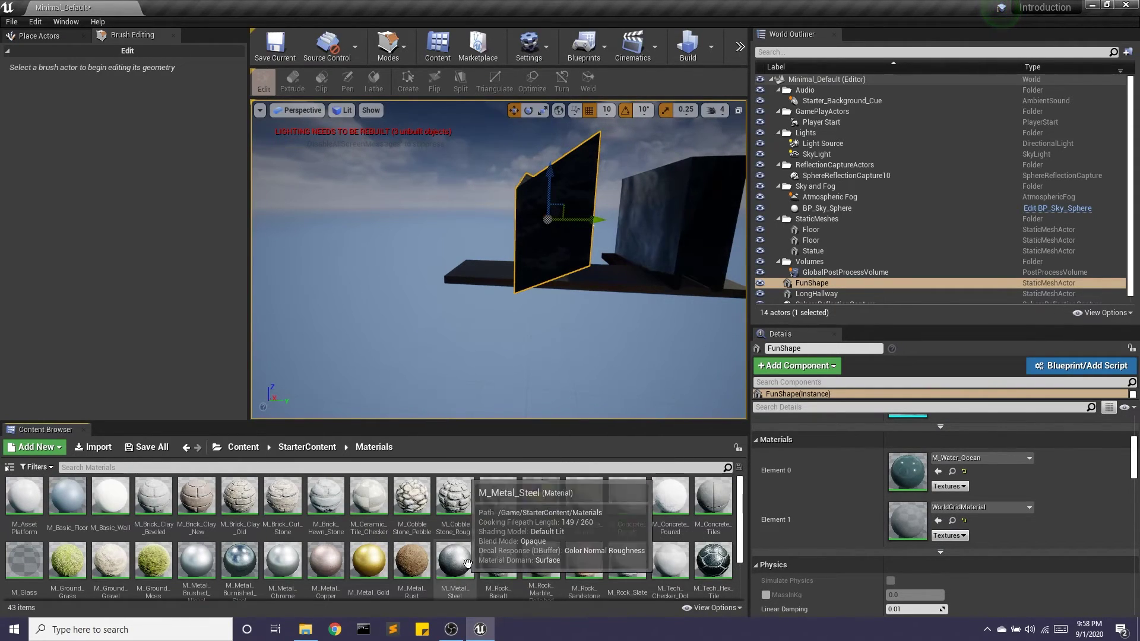
- Assign the M_Metal_Steel material to Element 0 of FunShape
{"action": "left_click_drag", "start_coordinate": [455, 561], "coordinate": [929, 470]}
{"action": "scroll", "coordinate": [480, 279], "scroll_direction": "up", "scroll_amount": 5}
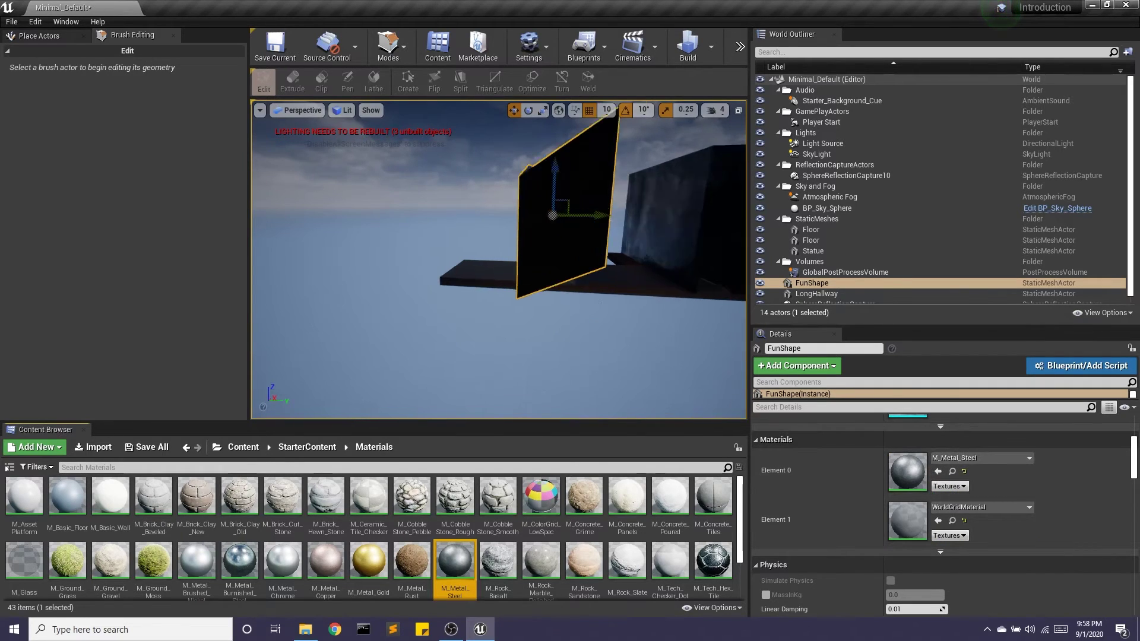
{"action": "left_click", "coordinate": [479, 279]}
{"action": "mouse_move", "coordinate": [448, 310]}
{"action": "right_mouse_down"}
{"action": "mouse_move", "coordinate": [505, 312]}
{"action": "mouse_move", "coordinate": [570, 362]}
{"action": "mouse_move", "coordinate": [380, 310]}
{"action": "mouse_move", "coordinate": [431, 319]}
{"action": "right_mouse_up"}
{"action": "left_click", "coordinate": [935, 512]}
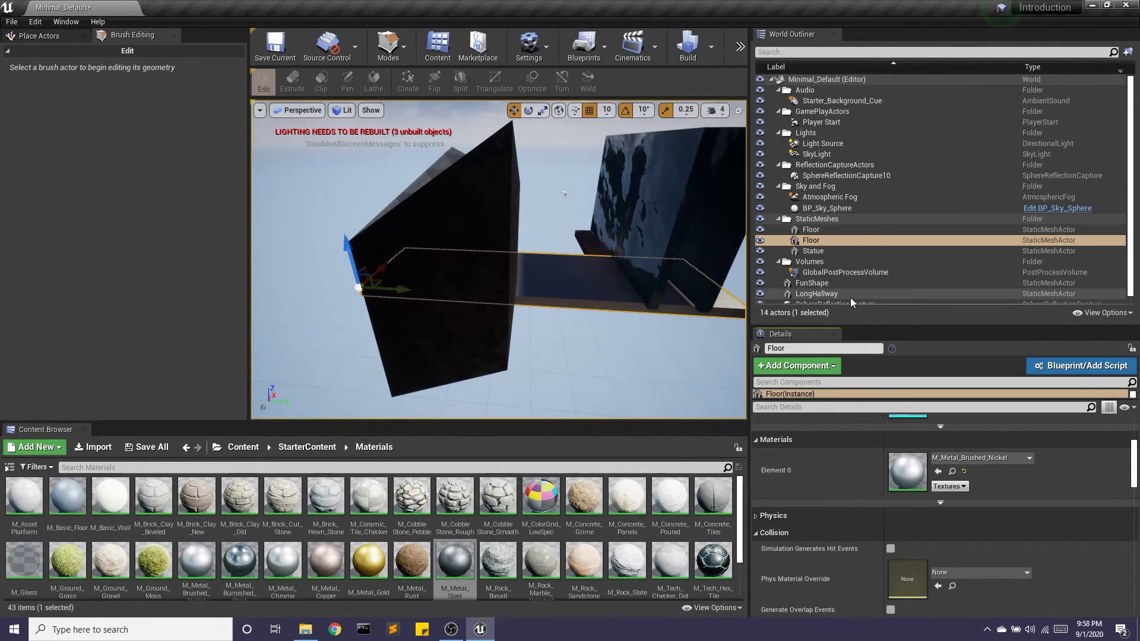
- Reselect FunShape and assign the M_Metal_Steel material to its Element 1
{"action": "left_click", "coordinate": [819, 283]}
{"action": "left_click_drag", "start_coordinate": [481, 182], "coordinate": [480, 117]}
{"action": "right_click_drag", "start_coordinate": [480, 119], "coordinate": [455, 122]}
{"action": "key", "text": "s"}
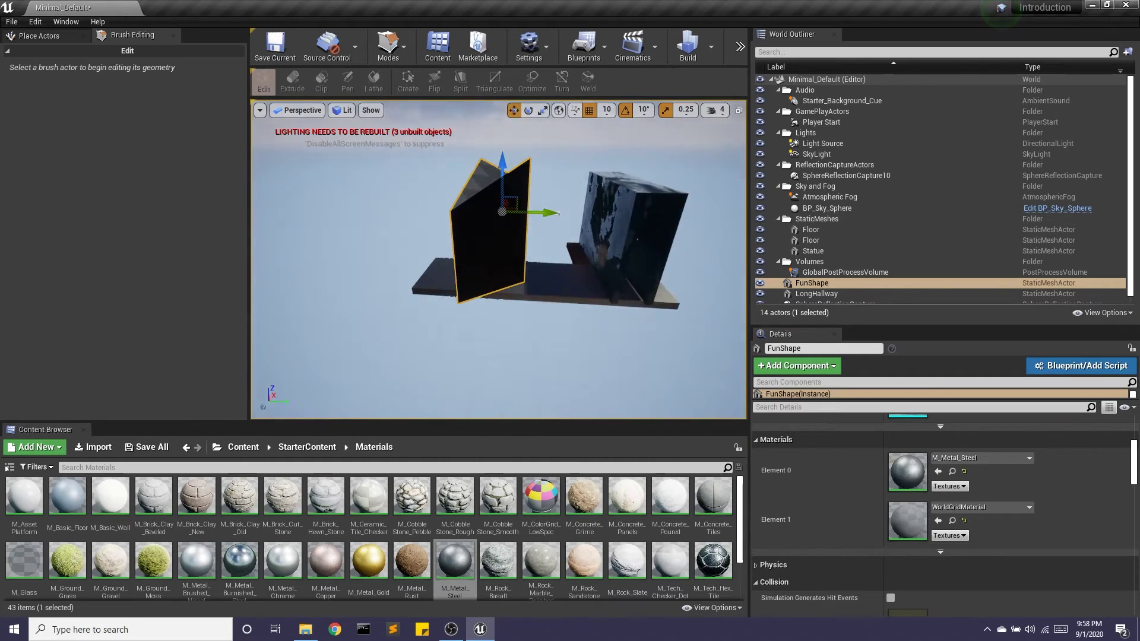
{"action": "right_click", "coordinate": [788, 529]}
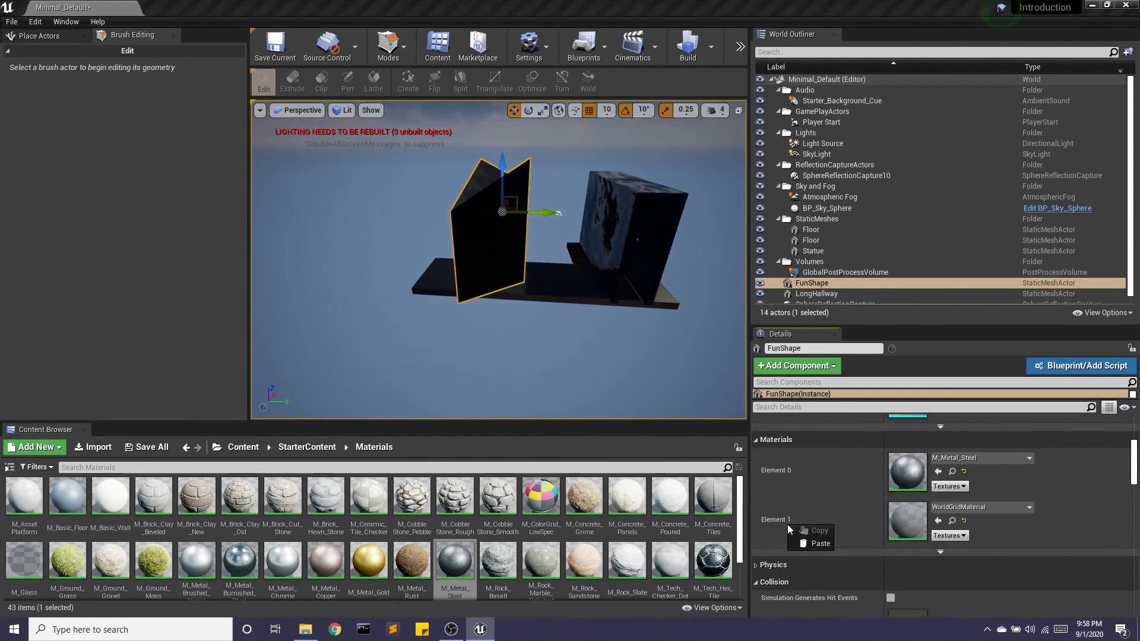
{"action": "left_click_drag", "start_coordinate": [454, 561], "coordinate": [926, 521]}
{"action": "key", "text": "a"}
{"action": "right_click_drag", "start_coordinate": [404, 294], "coordinate": [487, 295]}
{"action": "left_click", "coordinate": [403, 295]}
{"action": "left_click", "coordinate": [452, 233]}
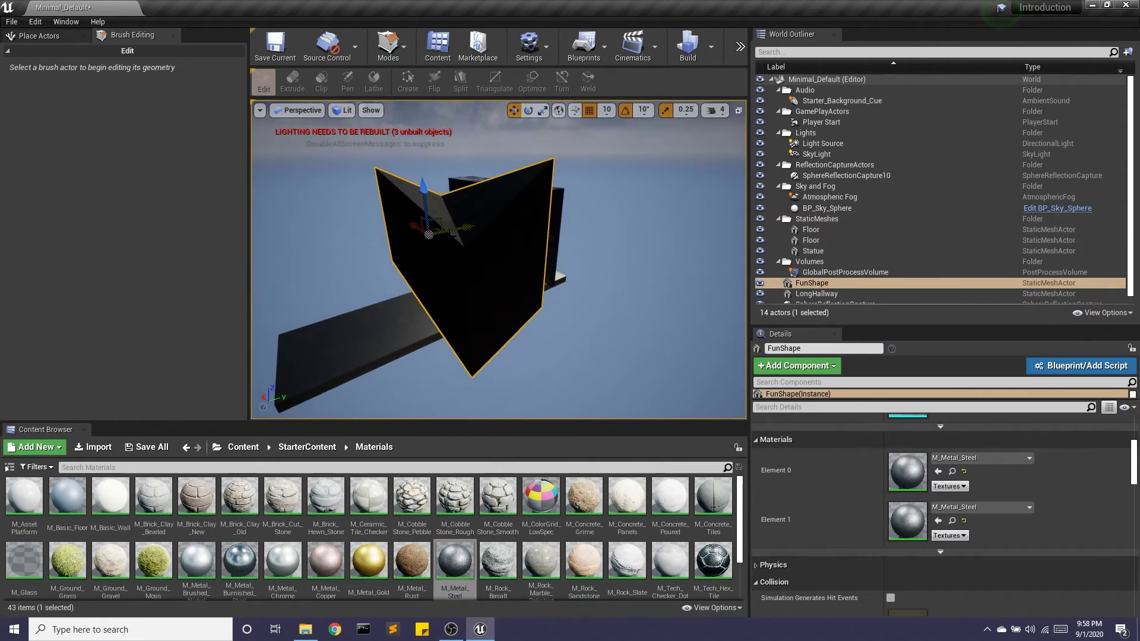
- Assign M_Metal_Gold to both Element 0 and Element 1 of FunShape and save the current level
{"action": "left_click_drag", "start_coordinate": [368, 577], "coordinate": [952, 475]}
{"action": "left_click_drag", "start_coordinate": [368, 564], "coordinate": [931, 528]}
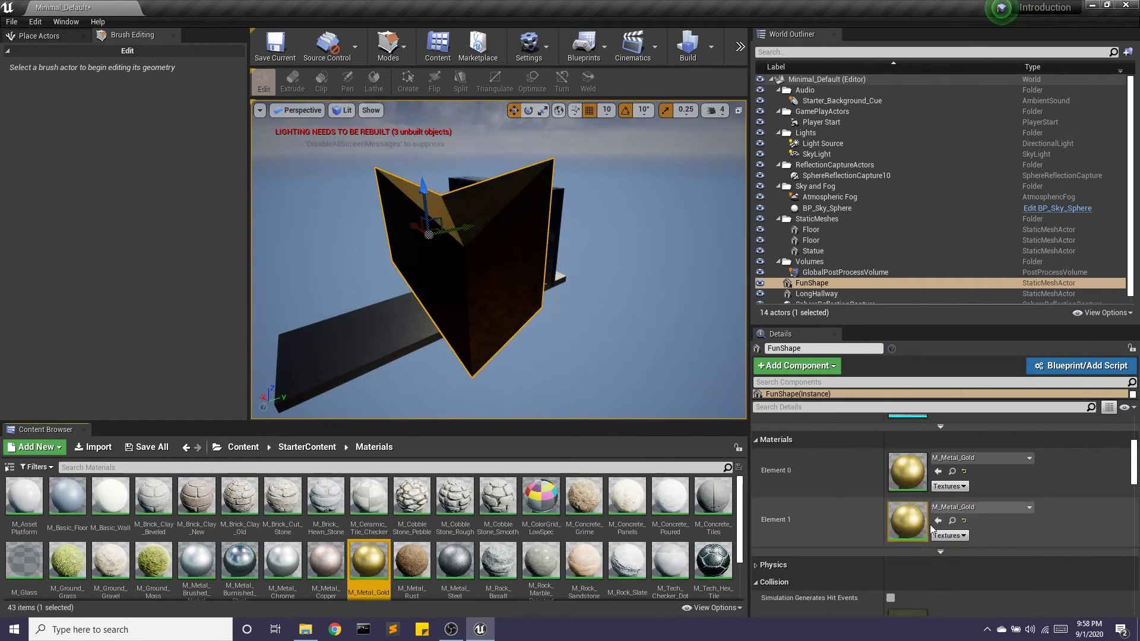
{"action": "left_click", "coordinate": [282, 47]}
- Play the level in the selected viewport and fly through the hallway toward the gold FunShape
{"action": "right_click_drag", "start_coordinate": [366, 183], "coordinate": [439, 184]}
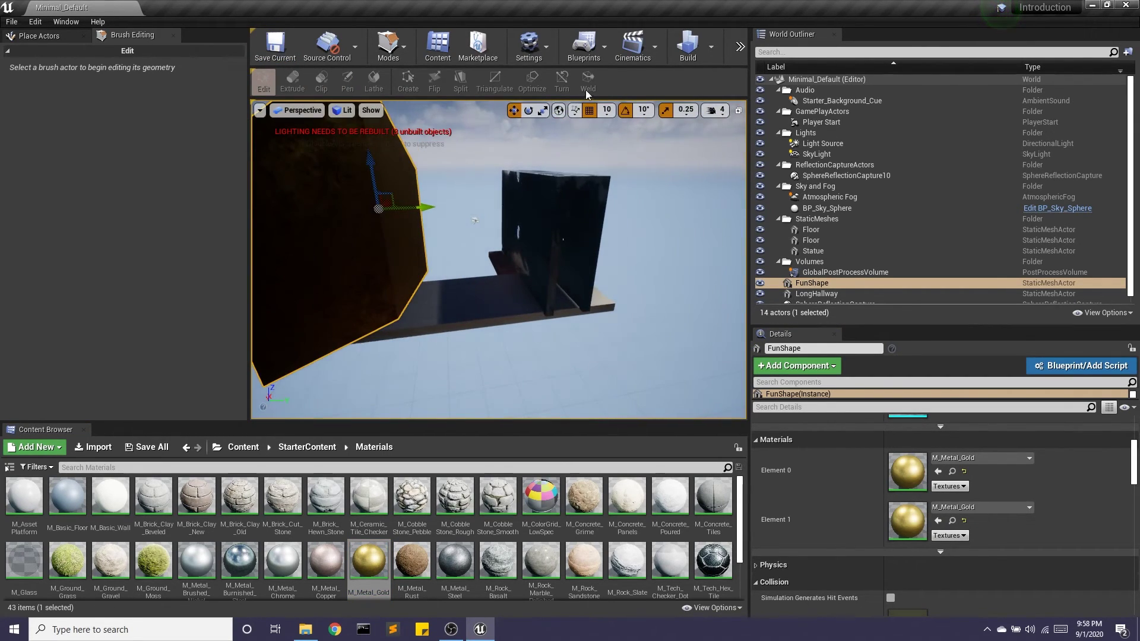
{"action": "left_click", "coordinate": [740, 47]}
{"action": "left_click", "coordinate": [826, 70]}
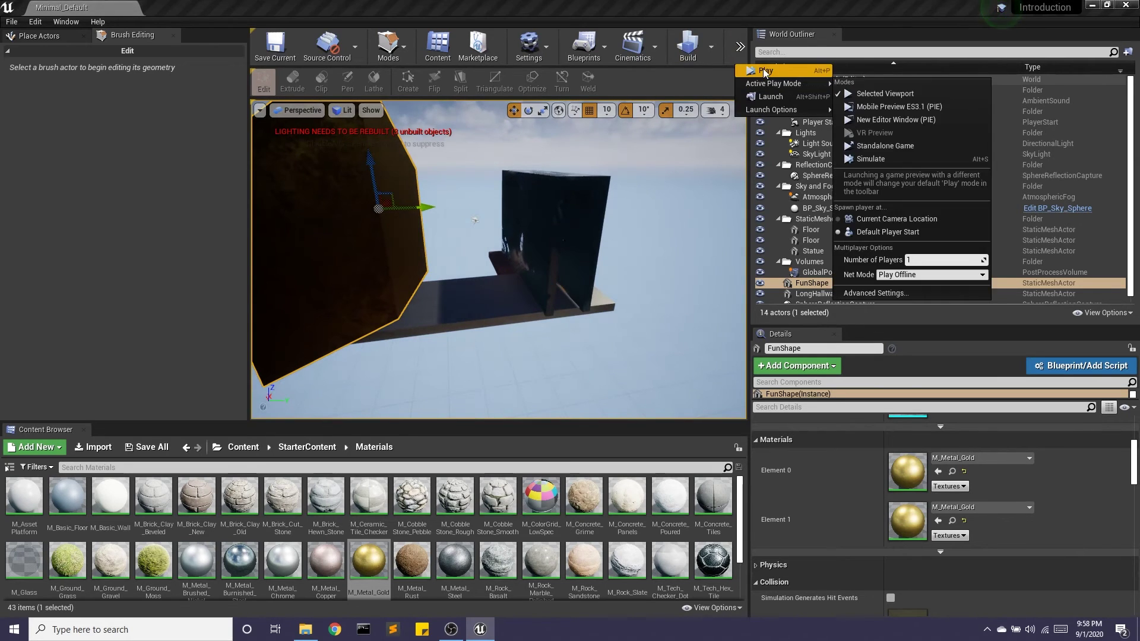
{"action": "left_click", "coordinate": [867, 87]}
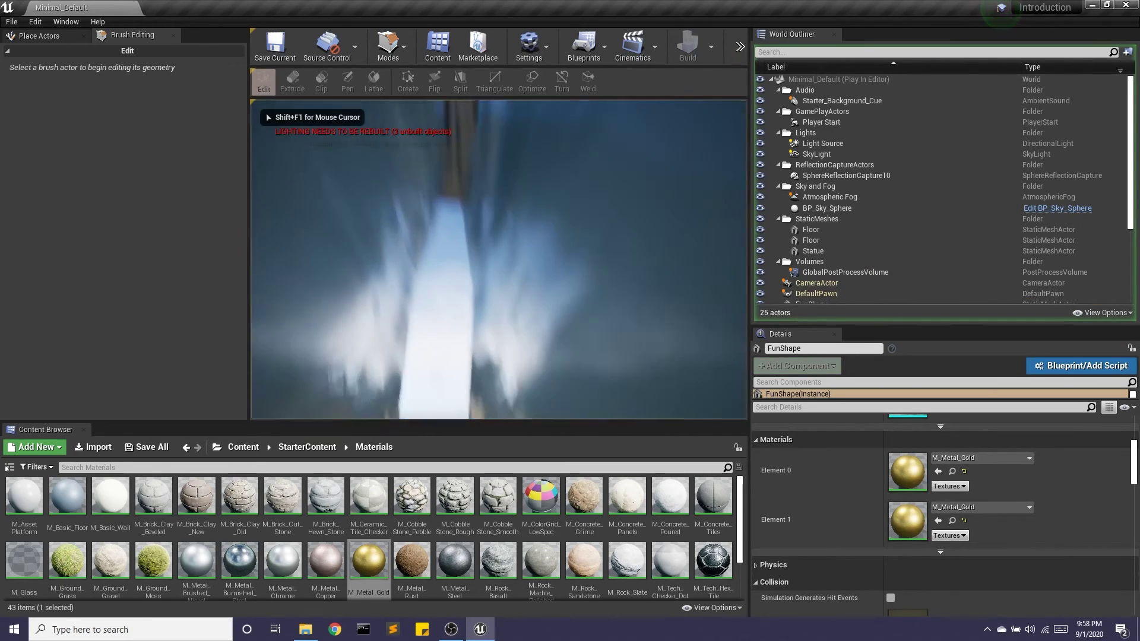
{"action": "key", "text": "w"}
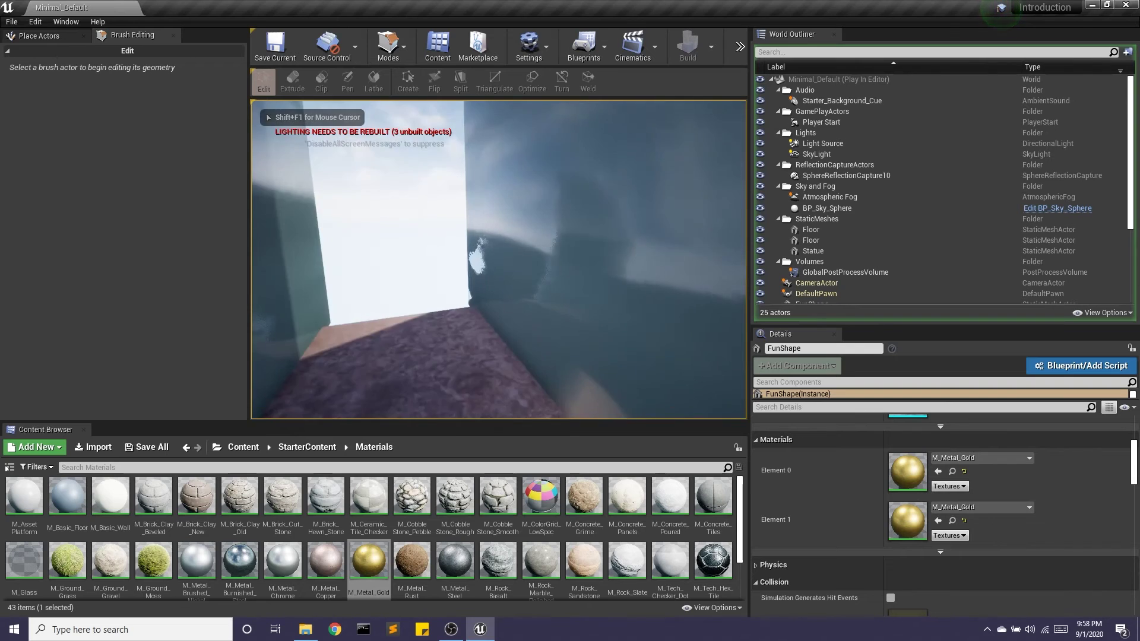
{"action": "key", "text": "w"}
{"action": "key", "text": "s"}
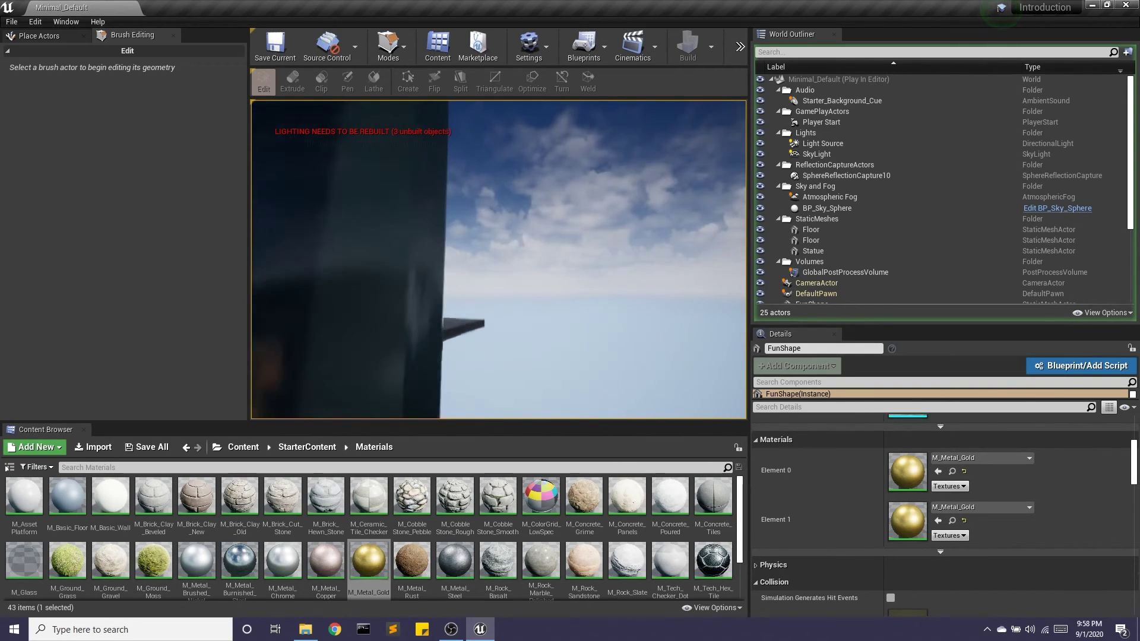
{"action": "key", "text": "w"}
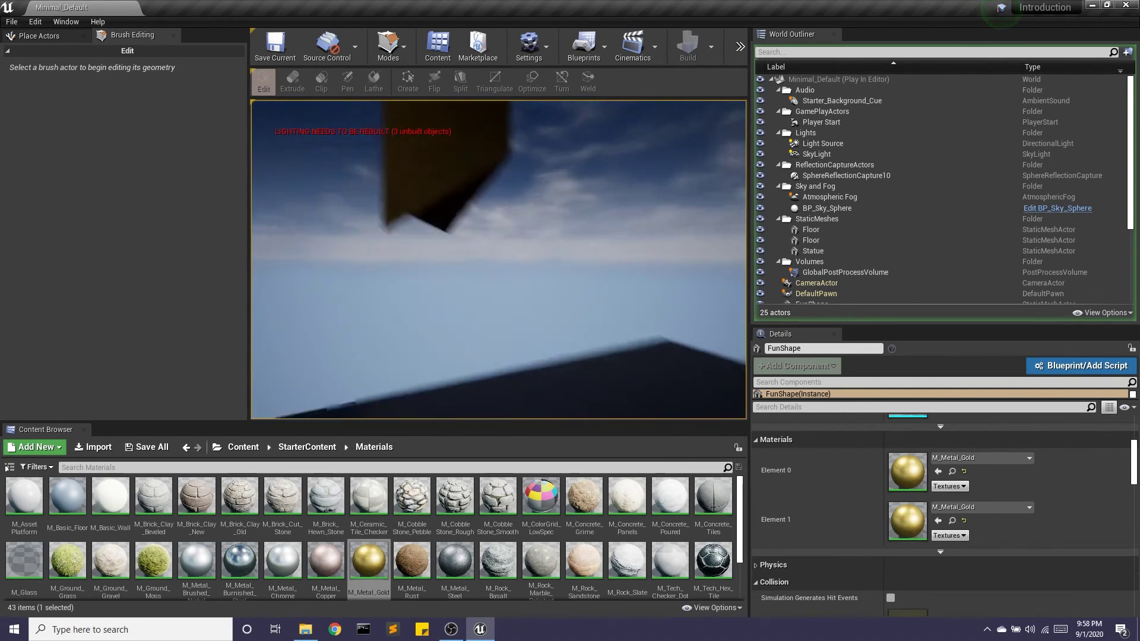
{"action": "key", "text": "w"}
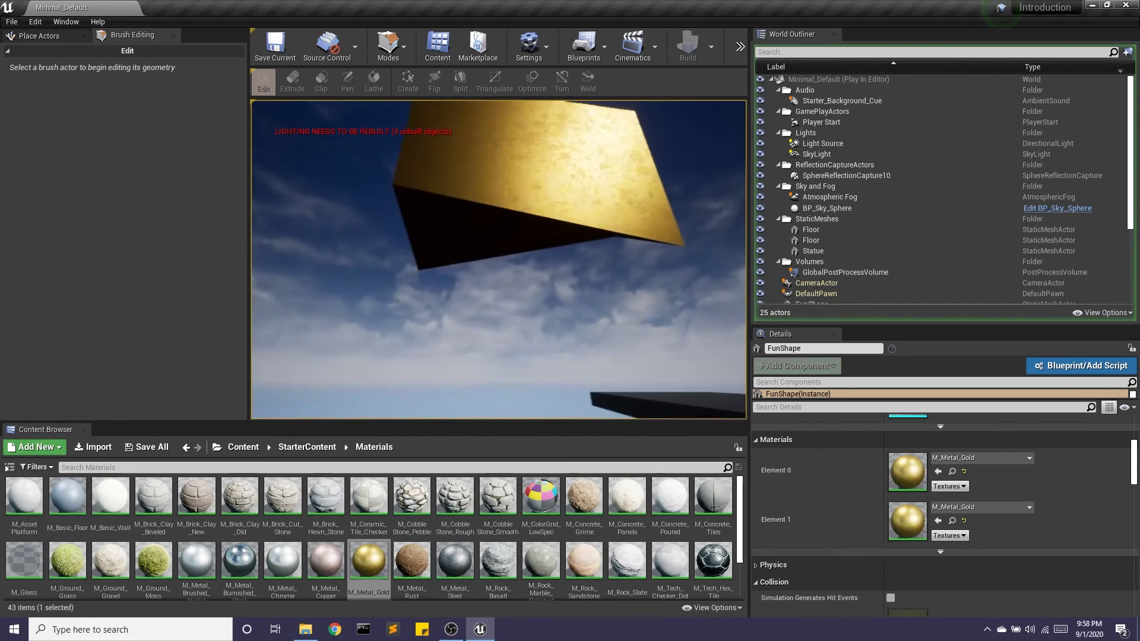
- Fly around the gold FunShape and the hallway in play mode to examine them from several sides
{"action": "key", "text": "s"}
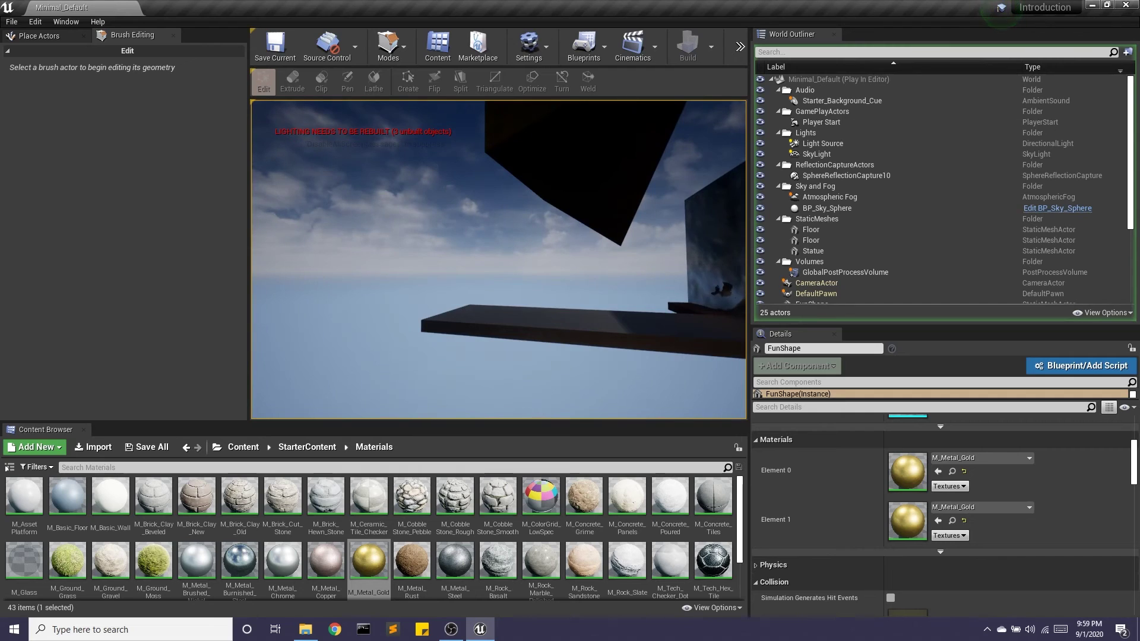
{"action": "key", "text": "e"}
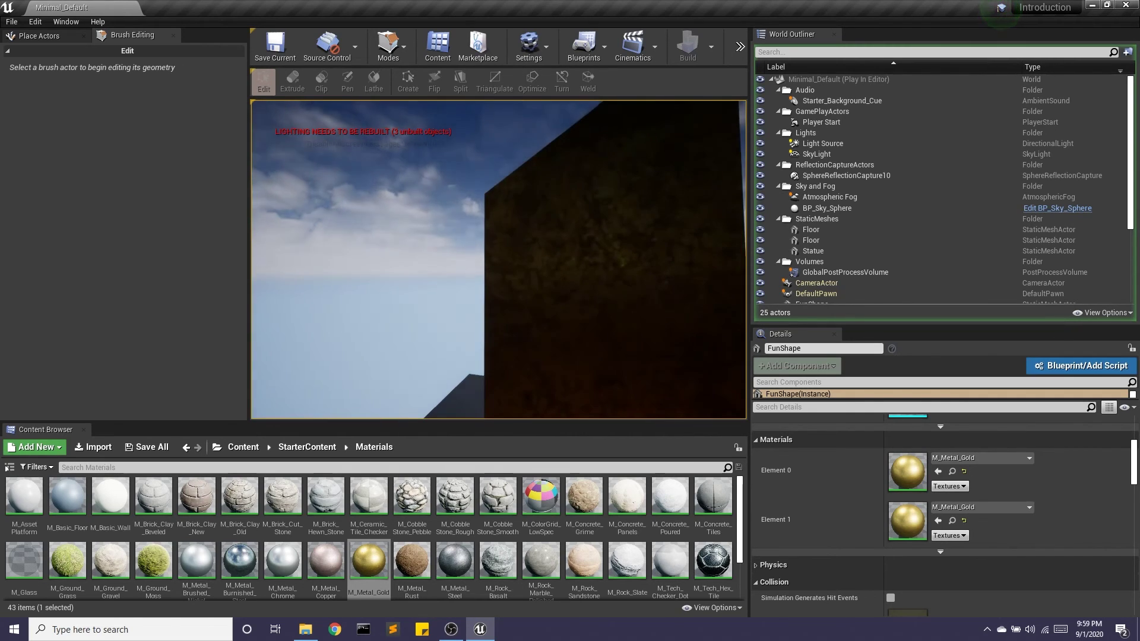
{"action": "key", "text": "d"}
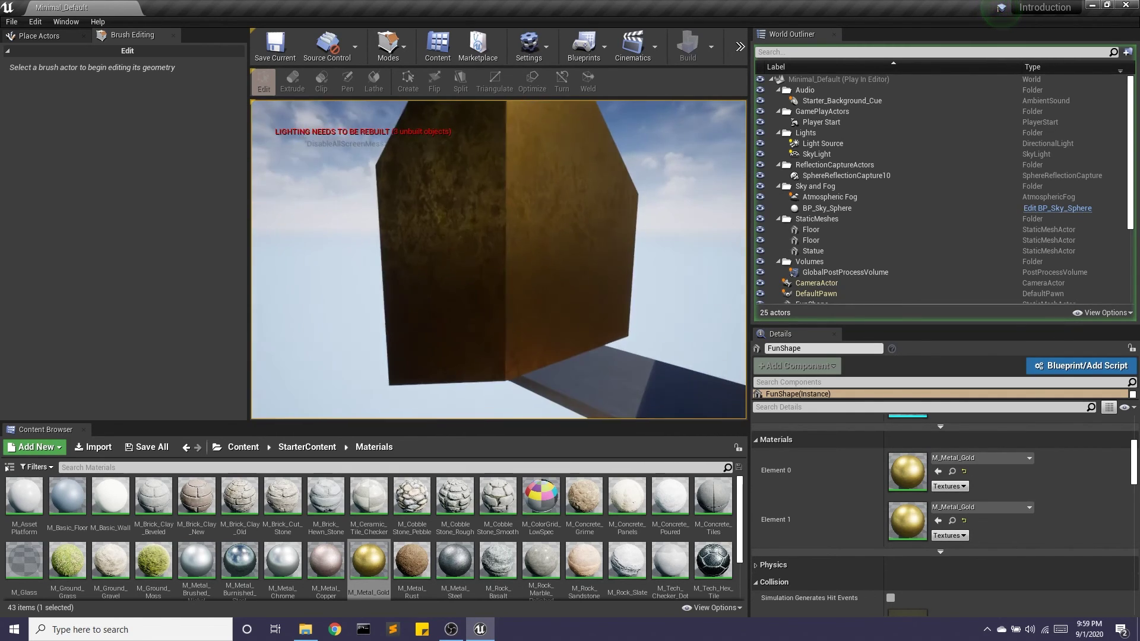
{"action": "key", "text": "s"}
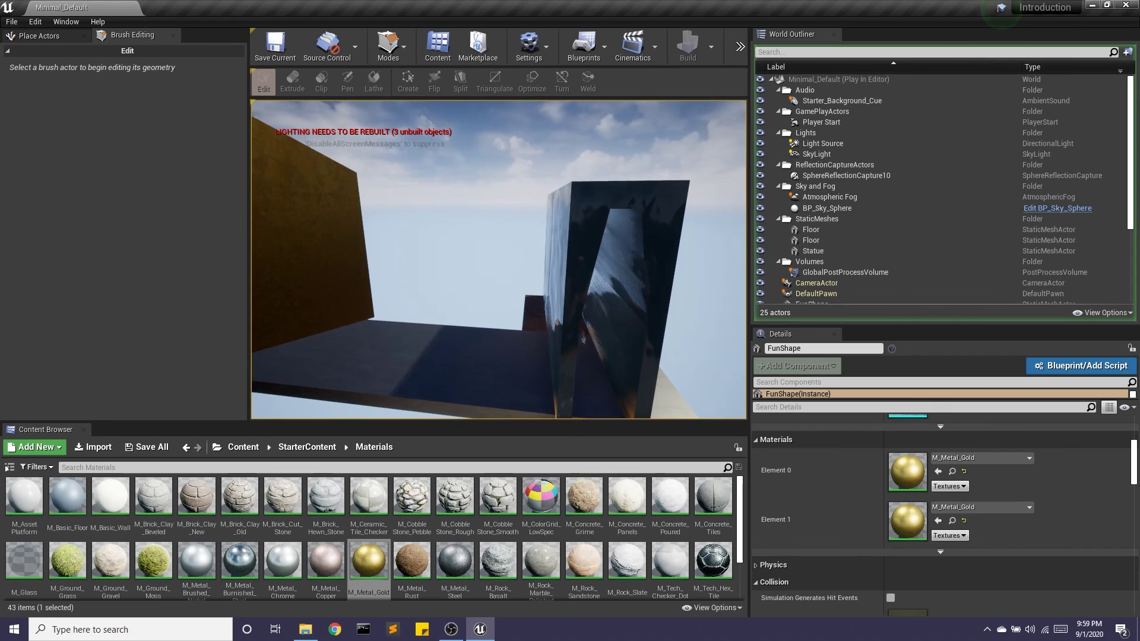
{"action": "key", "text": "s"}
{"action": "key", "text": "a"}
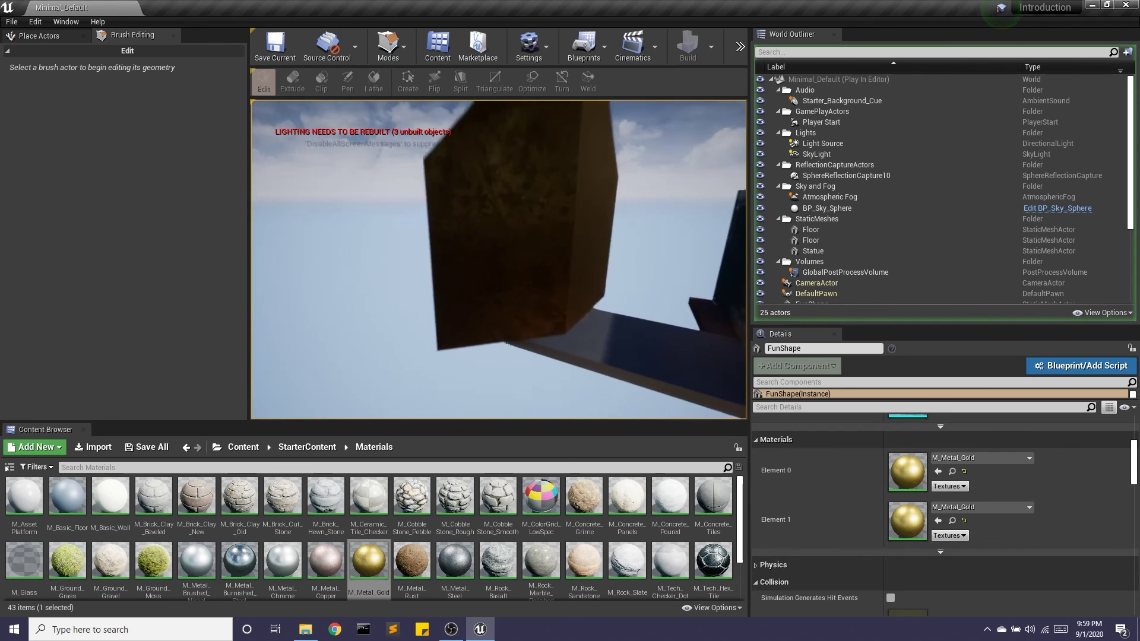
{"action": "key", "text": "s"}
{"action": "key", "text": "a"}
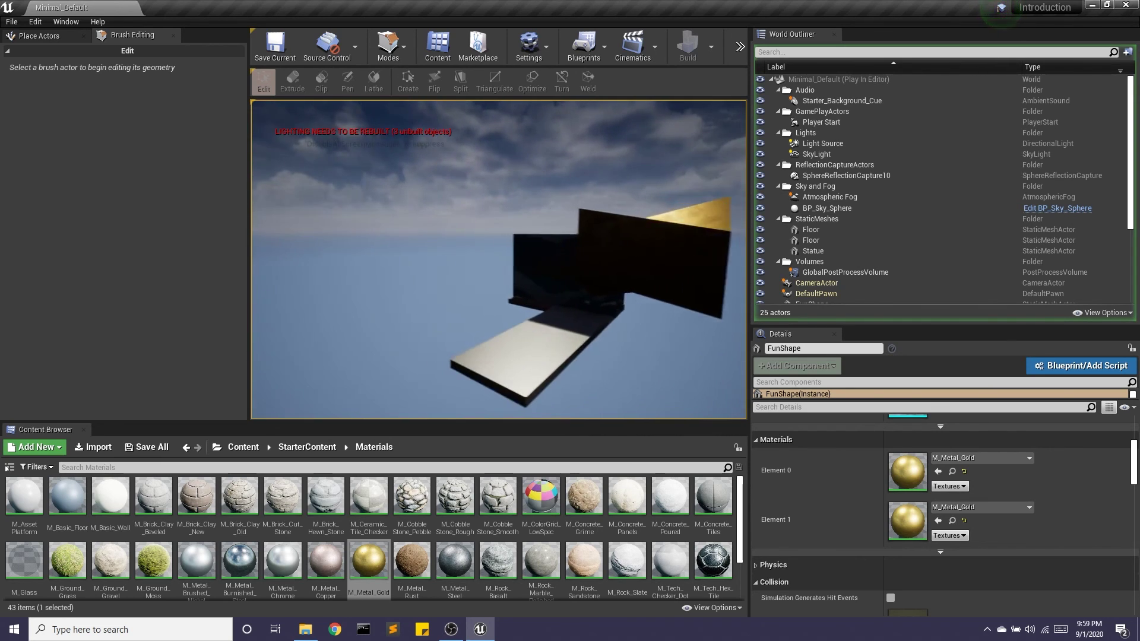
{"action": "key", "text": "w"}
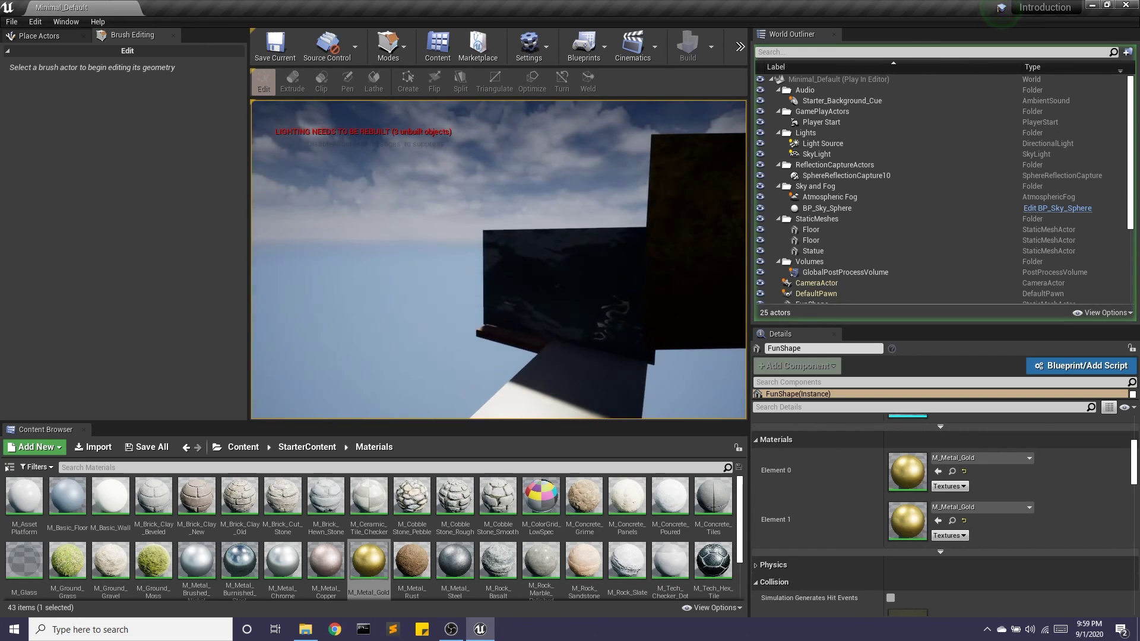